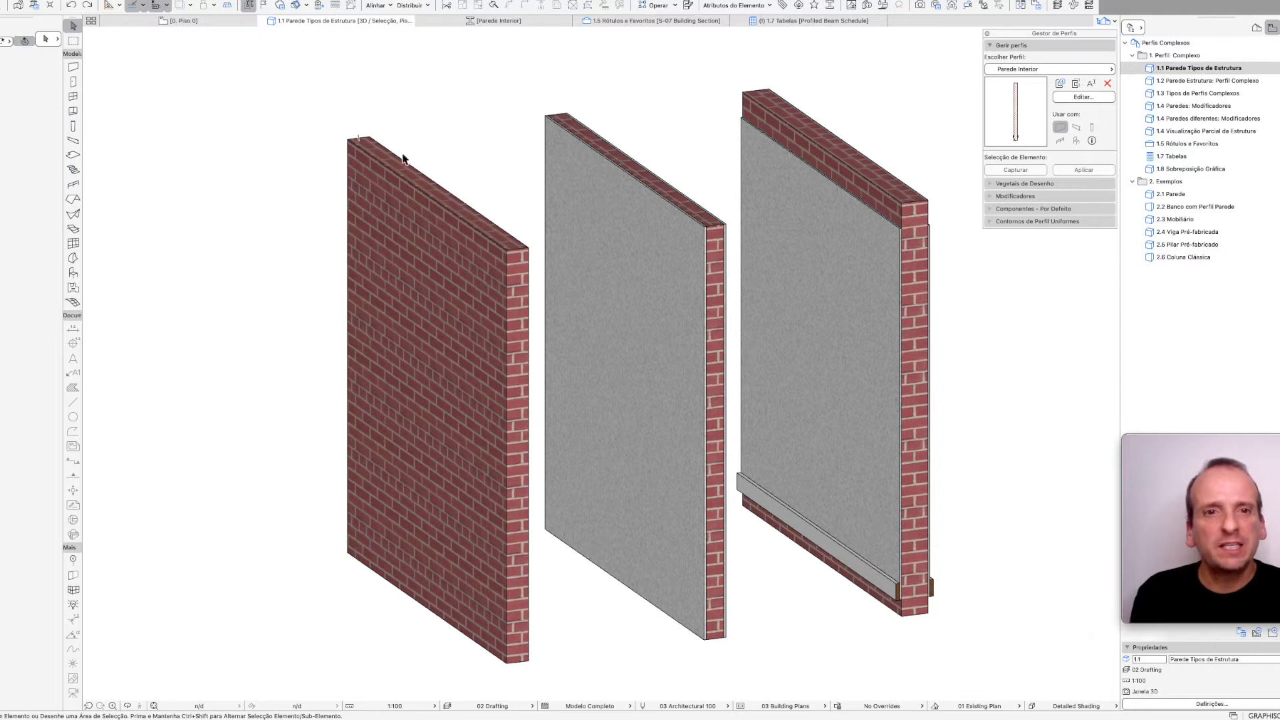
- Select the solid brick wall, then inspect the plastered wall's Brick Double Plastered composite layers without changing them
{"action": "left_click", "coordinate": [359, 140]}
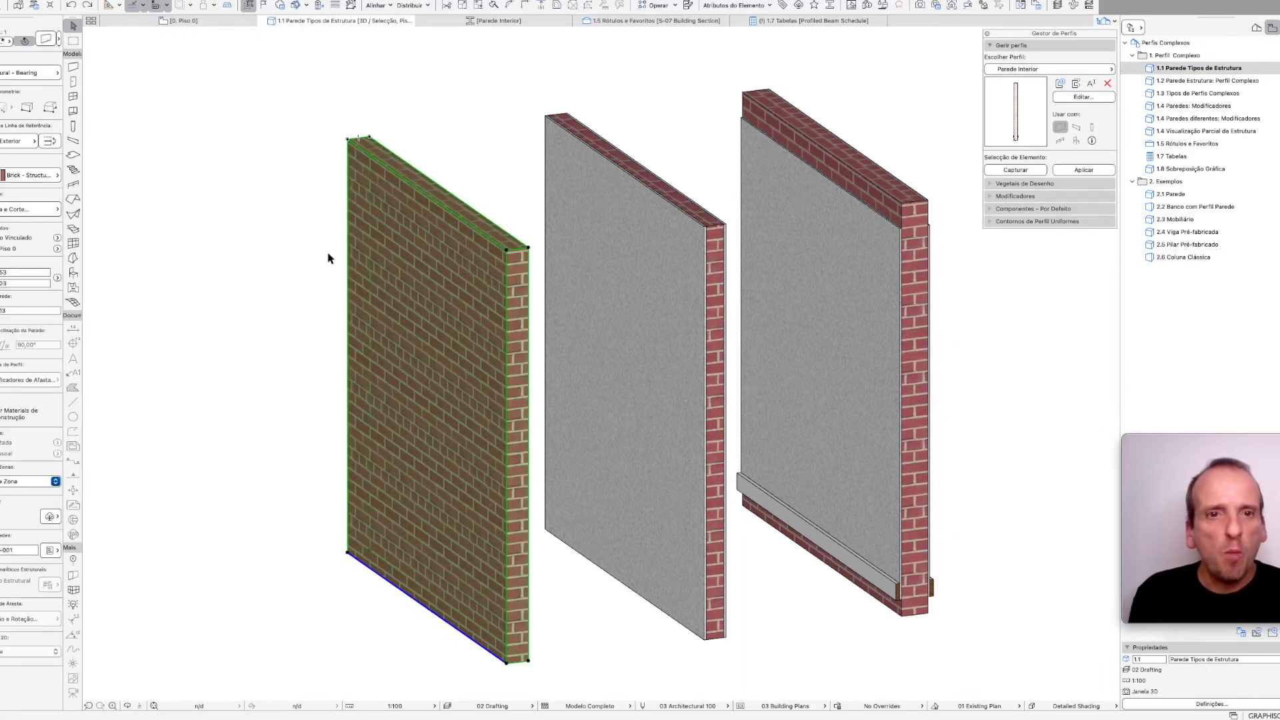
{"action": "mouse_move", "coordinate": [455, 286]}
{"action": "middle_mouse_down"}
{"action": "mouse_move", "coordinate": [438, 285]}
{"action": "mouse_move", "coordinate": [447, 274]}
{"action": "middle_mouse_up"}
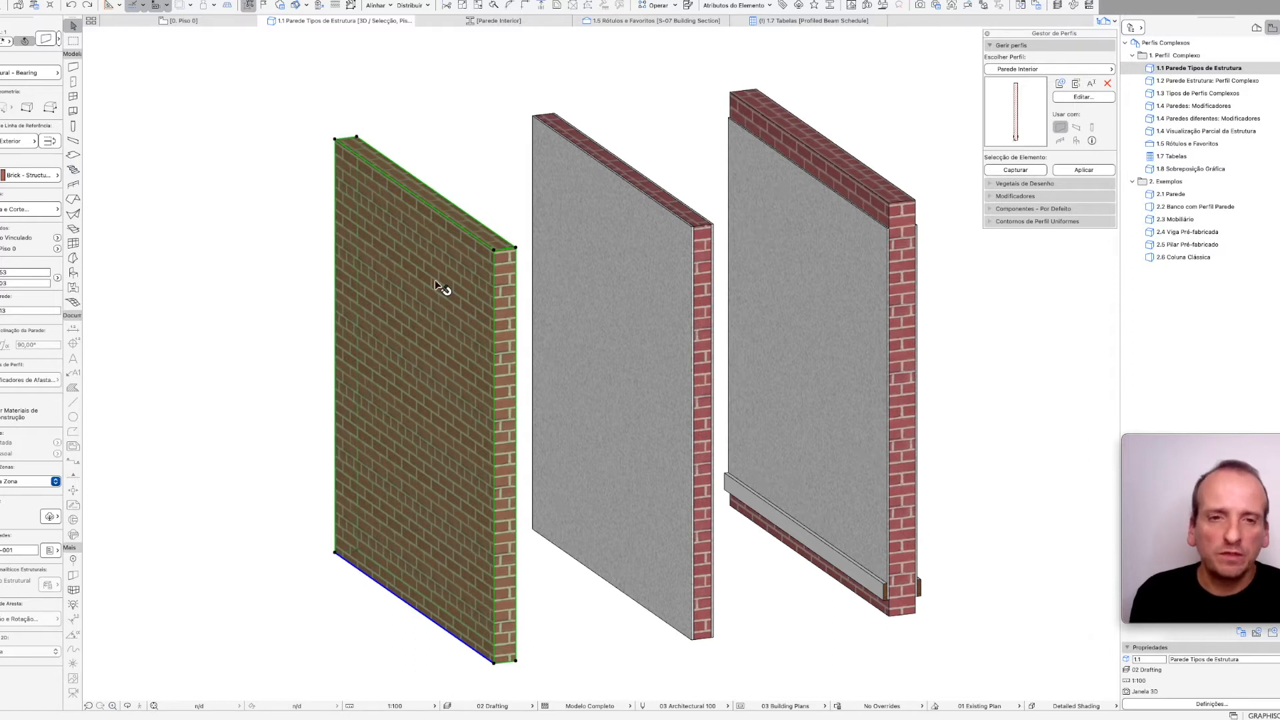
{"action": "left_click", "coordinate": [654, 237]}
{"action": "right_click", "coordinate": [653, 269]}
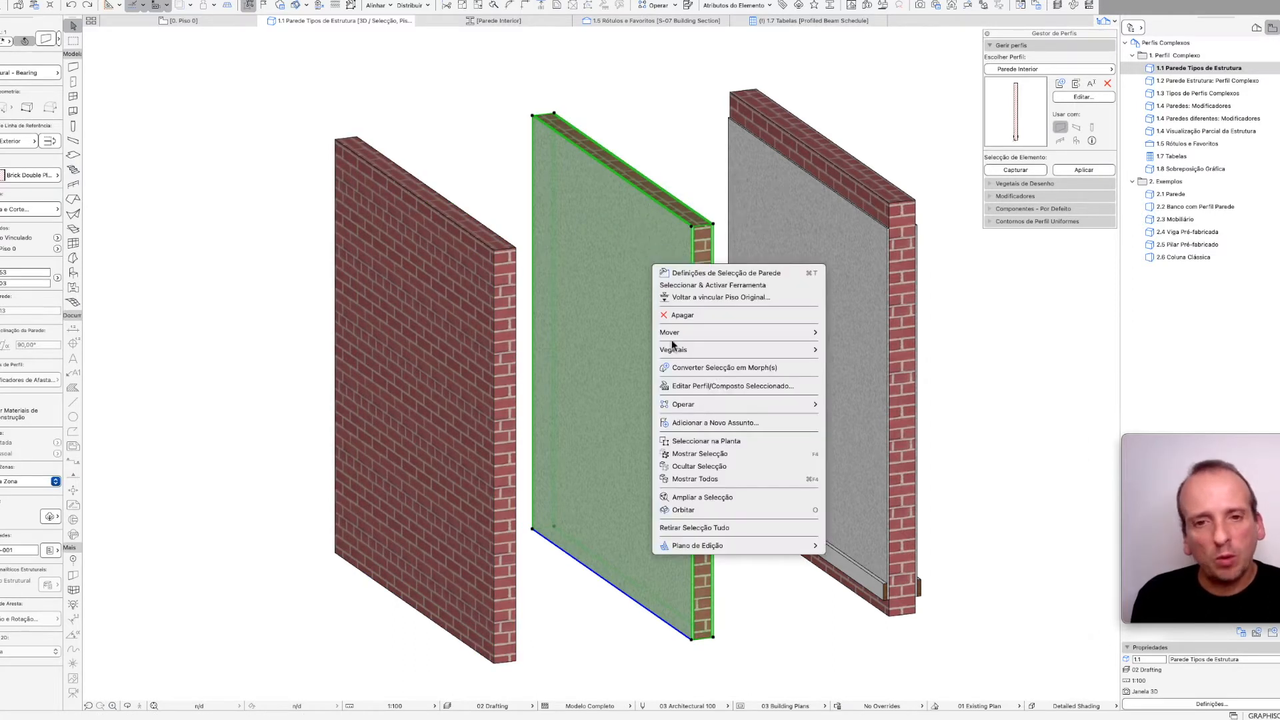
{"action": "left_click", "coordinate": [718, 385]}
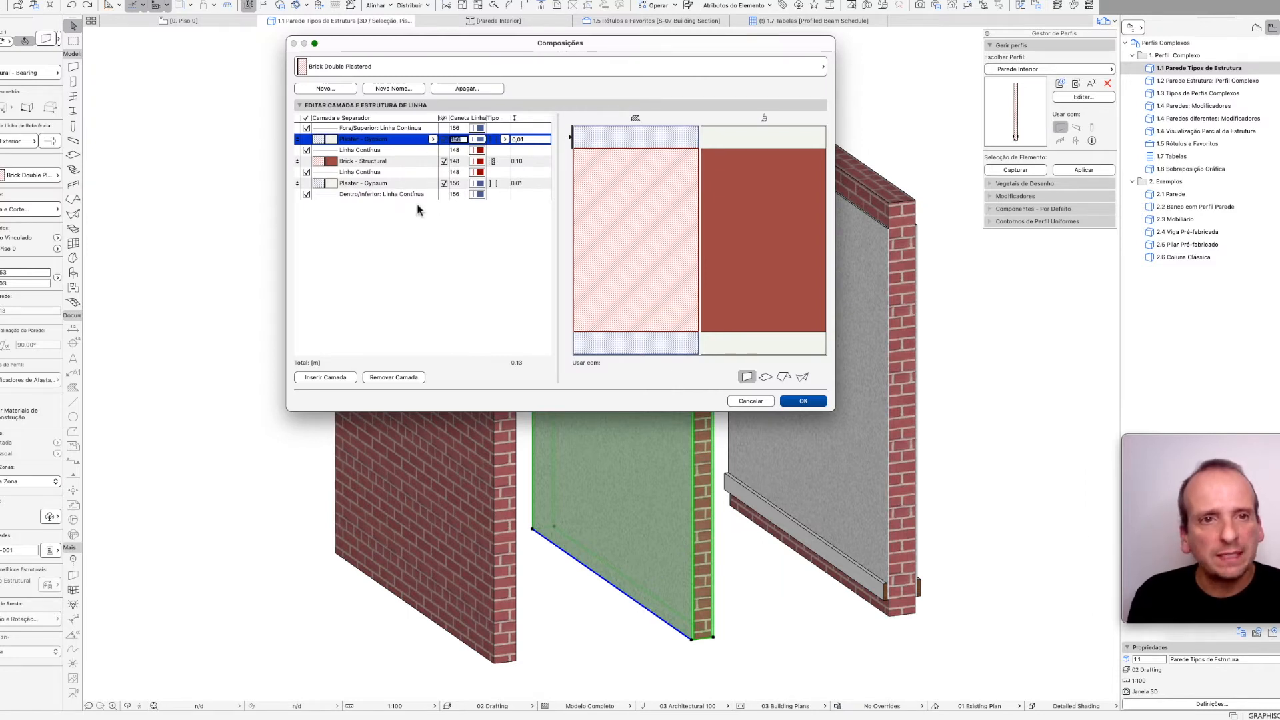
{"action": "left_click", "coordinate": [755, 402]}
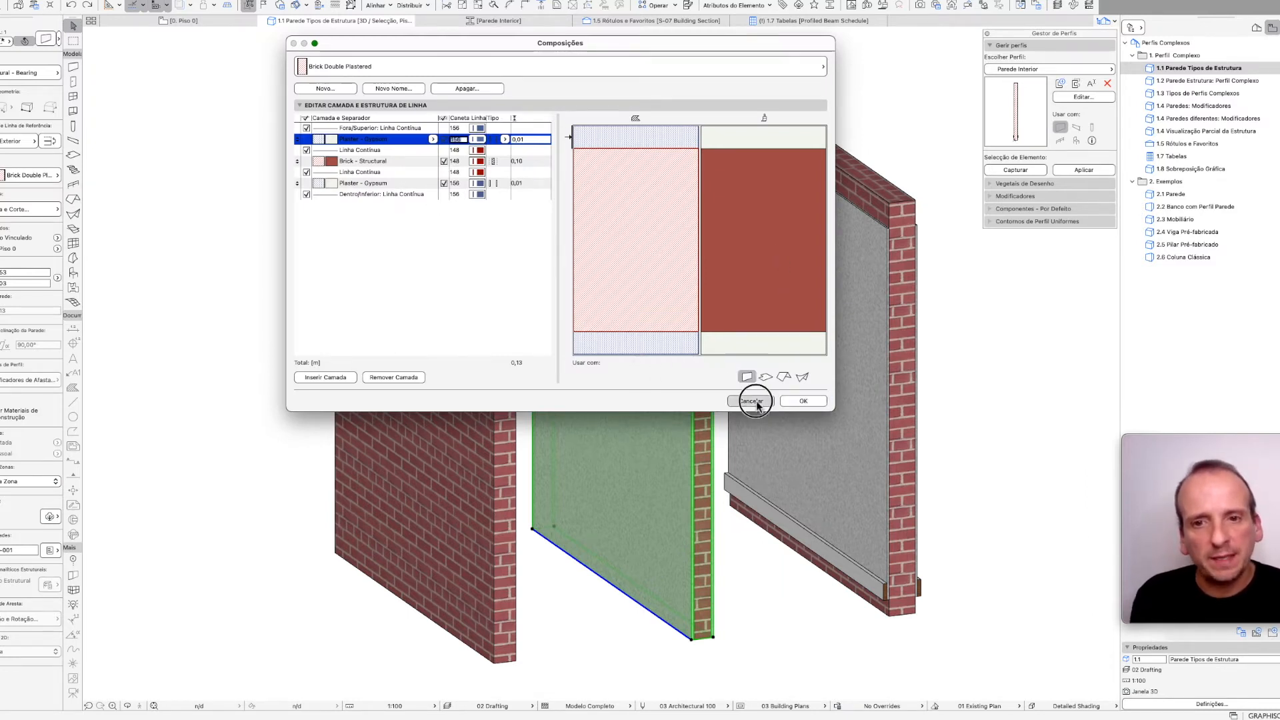
- Select the third wall with baseboards and open its Parede Interior complex profile for editing
{"action": "left_click", "coordinate": [734, 386]}
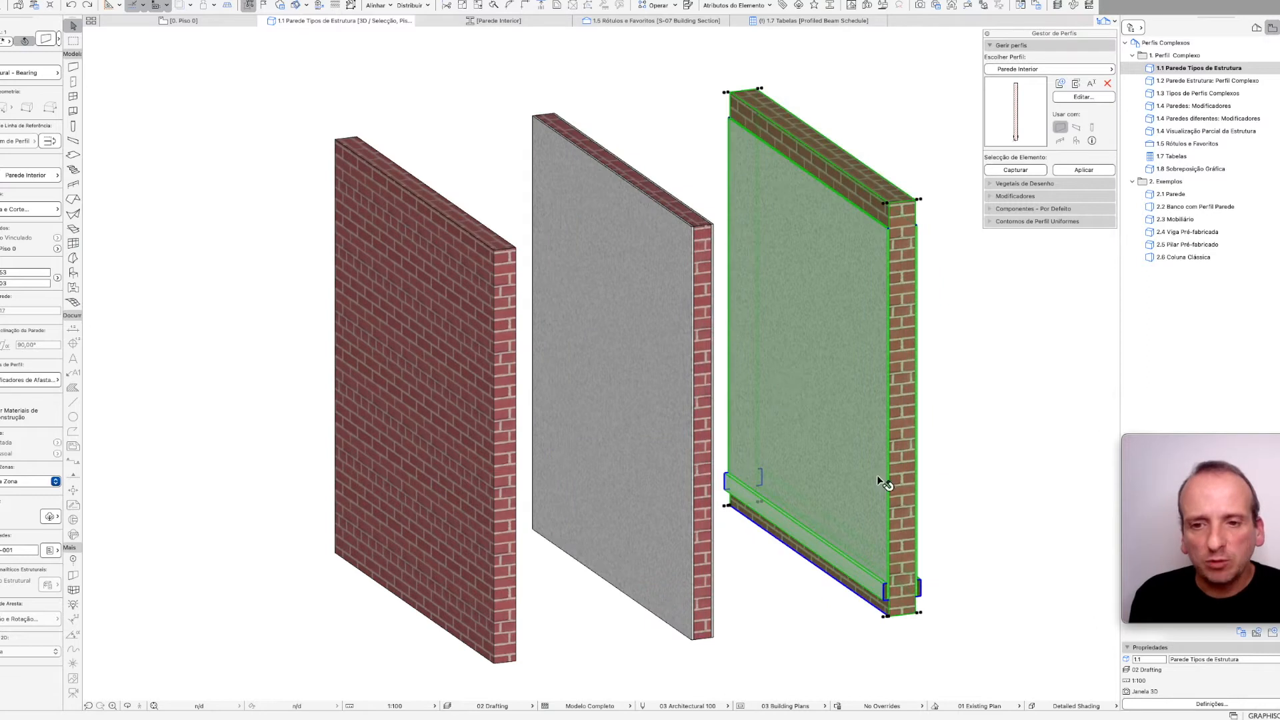
{"action": "key", "text": "Escape"}
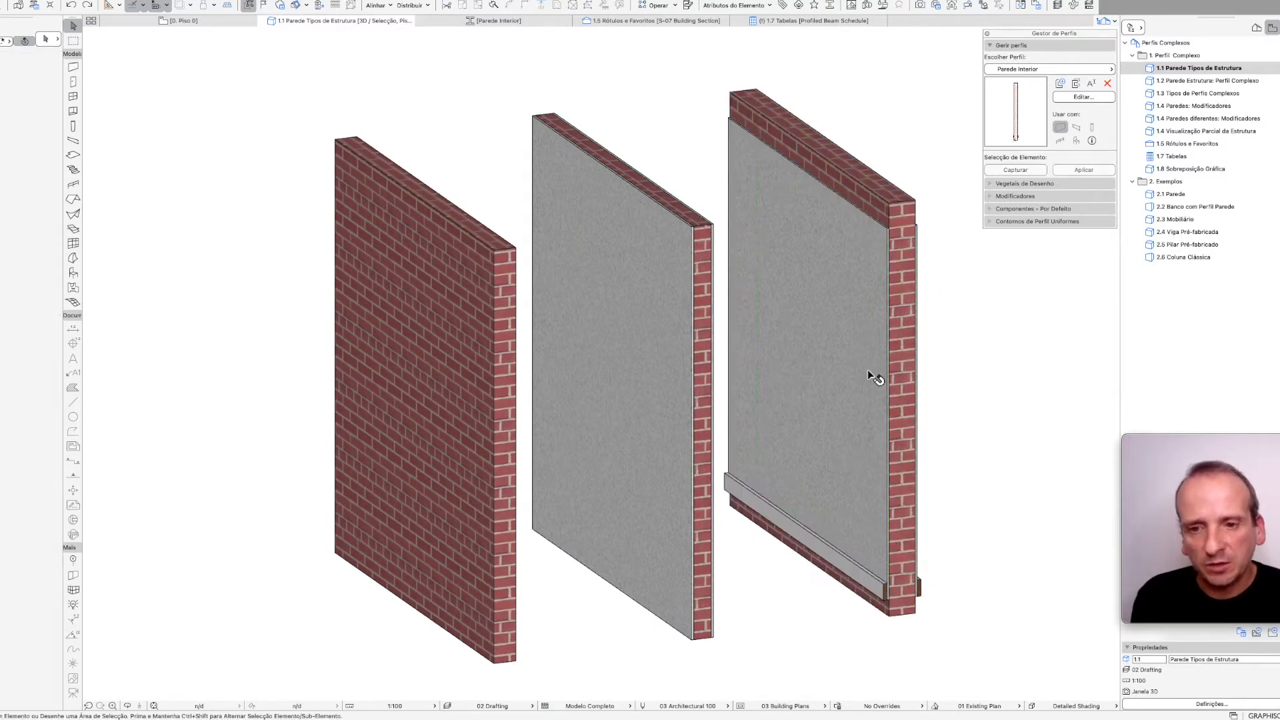
{"action": "left_click", "coordinate": [827, 401]}
{"action": "right_click", "coordinate": [824, 399]}
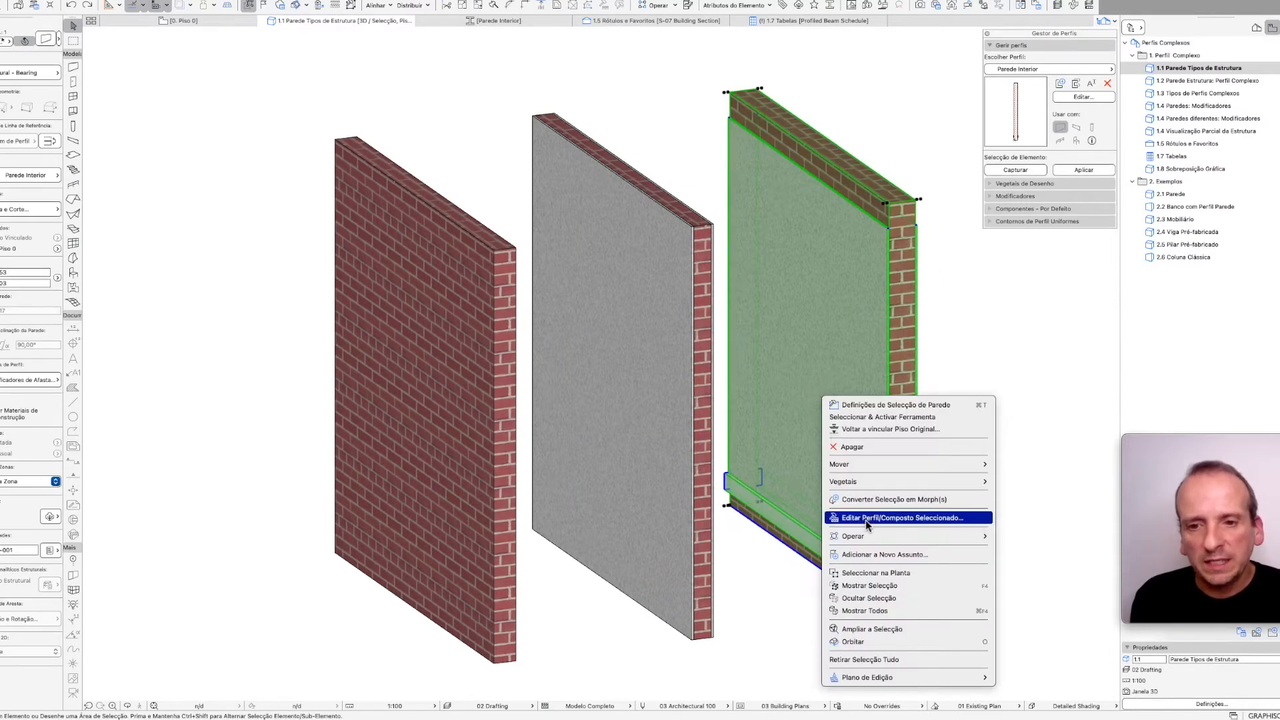
{"action": "left_click", "coordinate": [866, 518]}
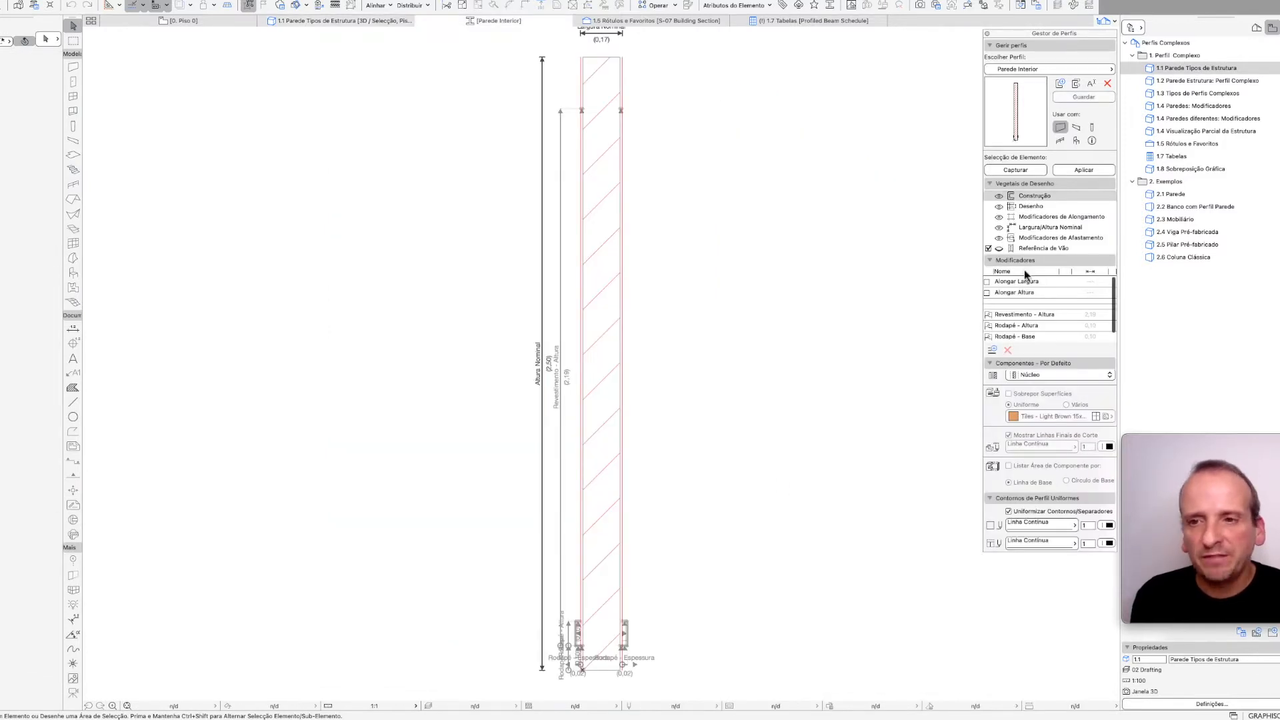
- Hide the offset modifiers (Modificadores de Afastamento) in the profile drawing and examine the wall's base and baseboards
{"action": "left_click", "coordinate": [999, 251]}
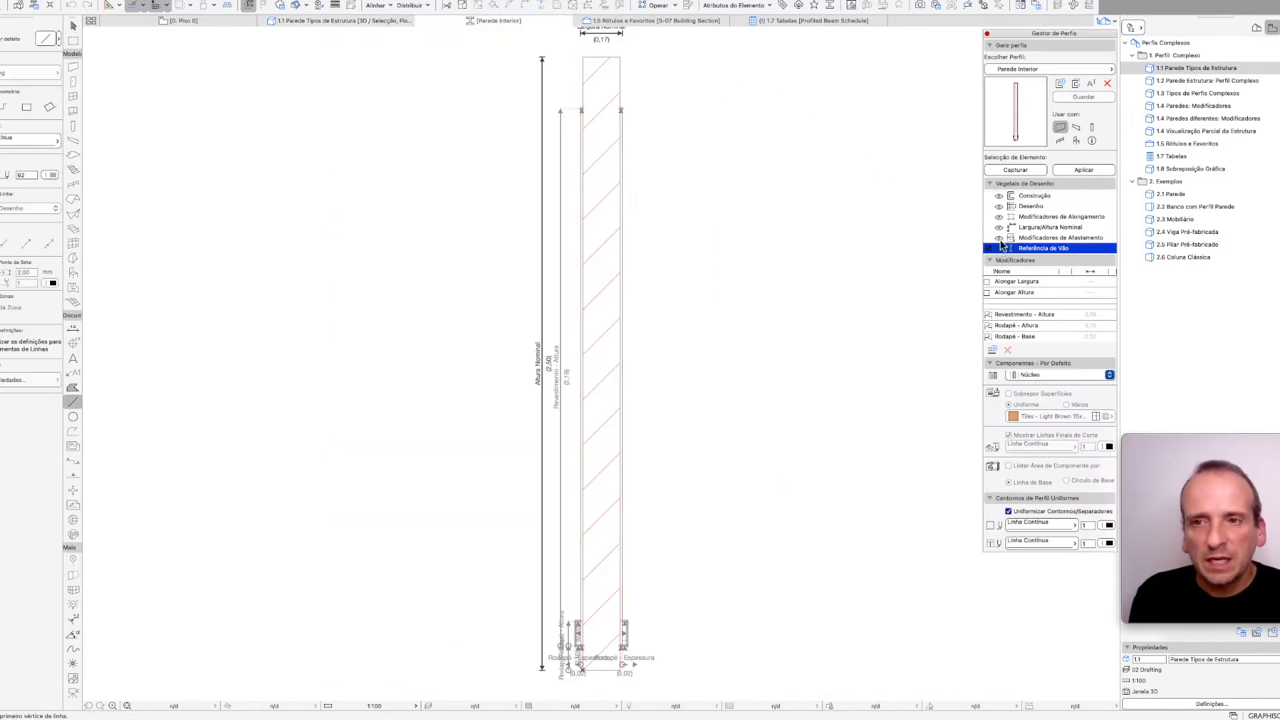
{"action": "left_click", "coordinate": [999, 240]}
{"action": "scroll", "coordinate": [670, 554], "scroll_direction": "down", "scroll_amount": 3}
{"action": "scroll", "coordinate": [607, 611], "scroll_direction": "up", "scroll_amount": 5}
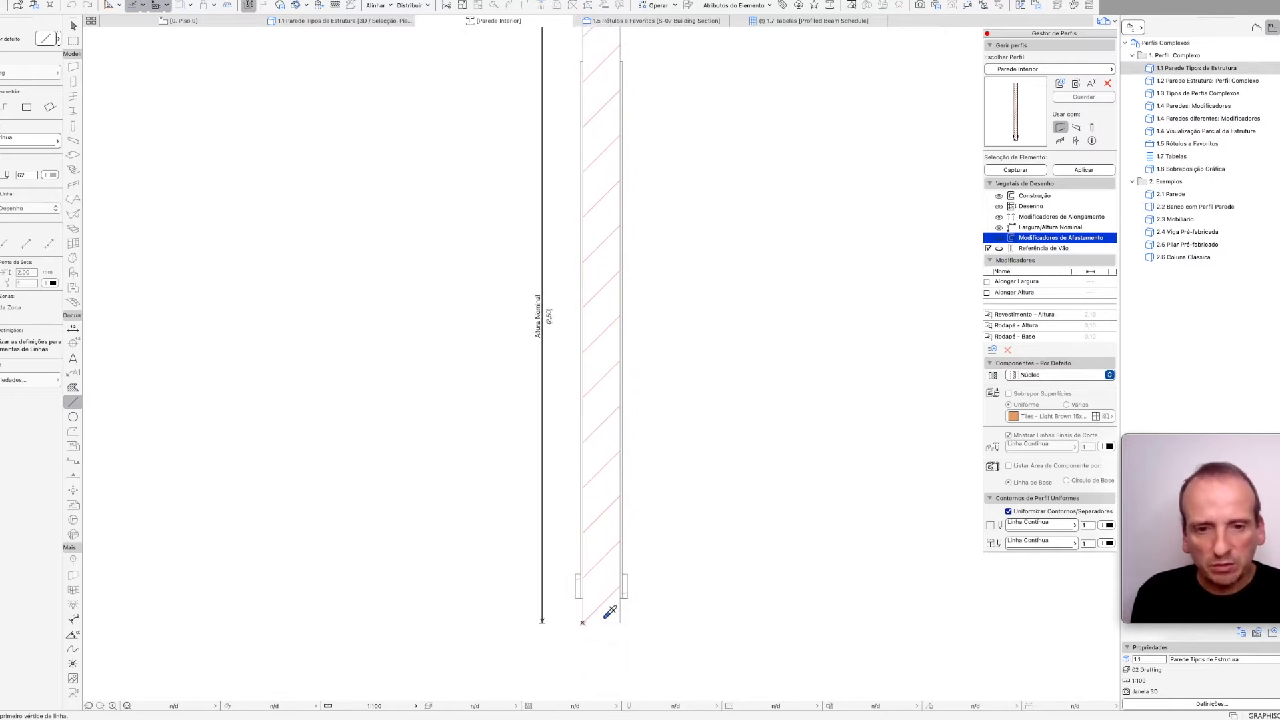
{"action": "scroll", "coordinate": [735, 508], "scroll_direction": "down", "scroll_amount": 5}
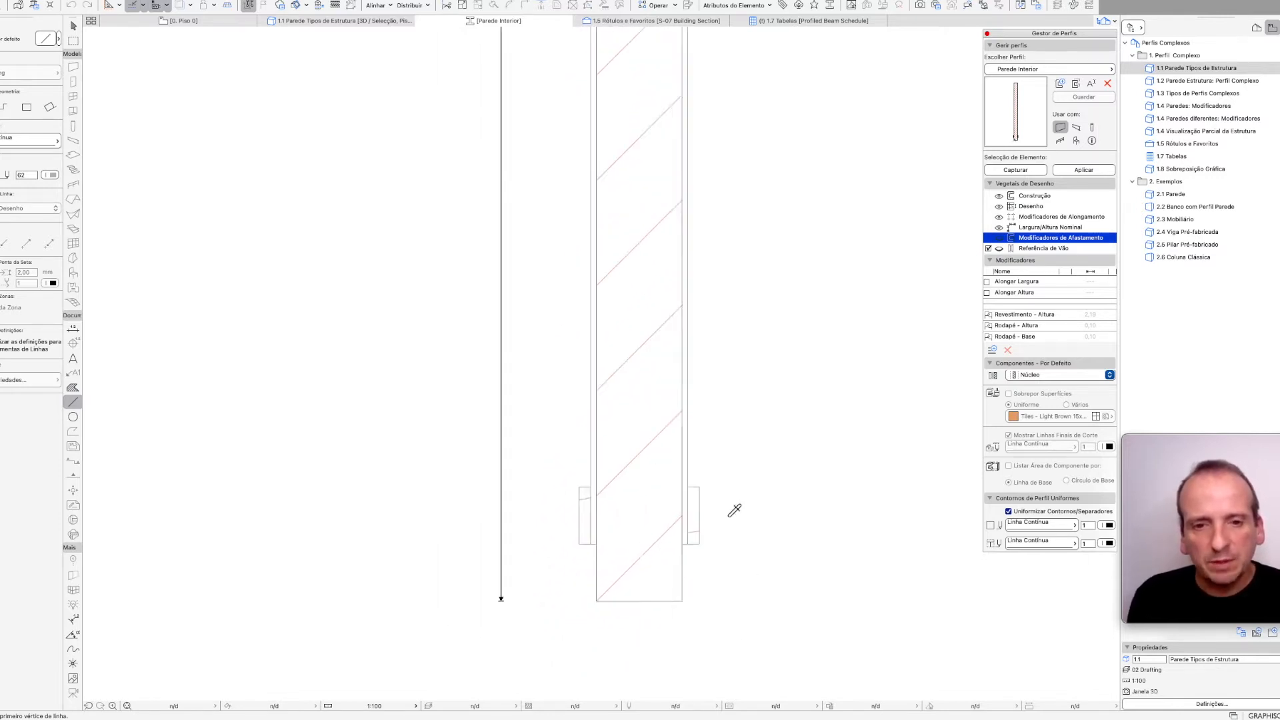
- Return to the 3D wall types, then open view 1.2 Parede Estrutura: Perfil Complexo and examine the cut walls with doors
{"action": "left_click", "coordinate": [363, 22]}
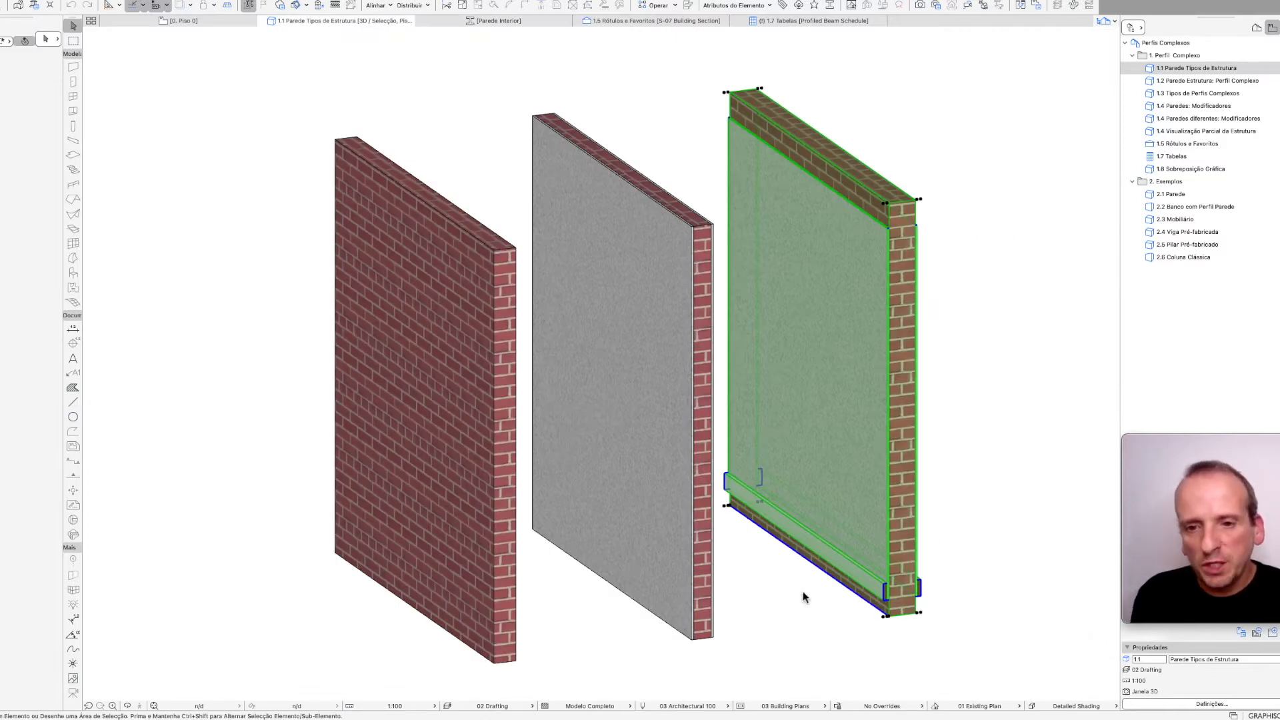
{"action": "double_click", "coordinate": [1244, 80]}
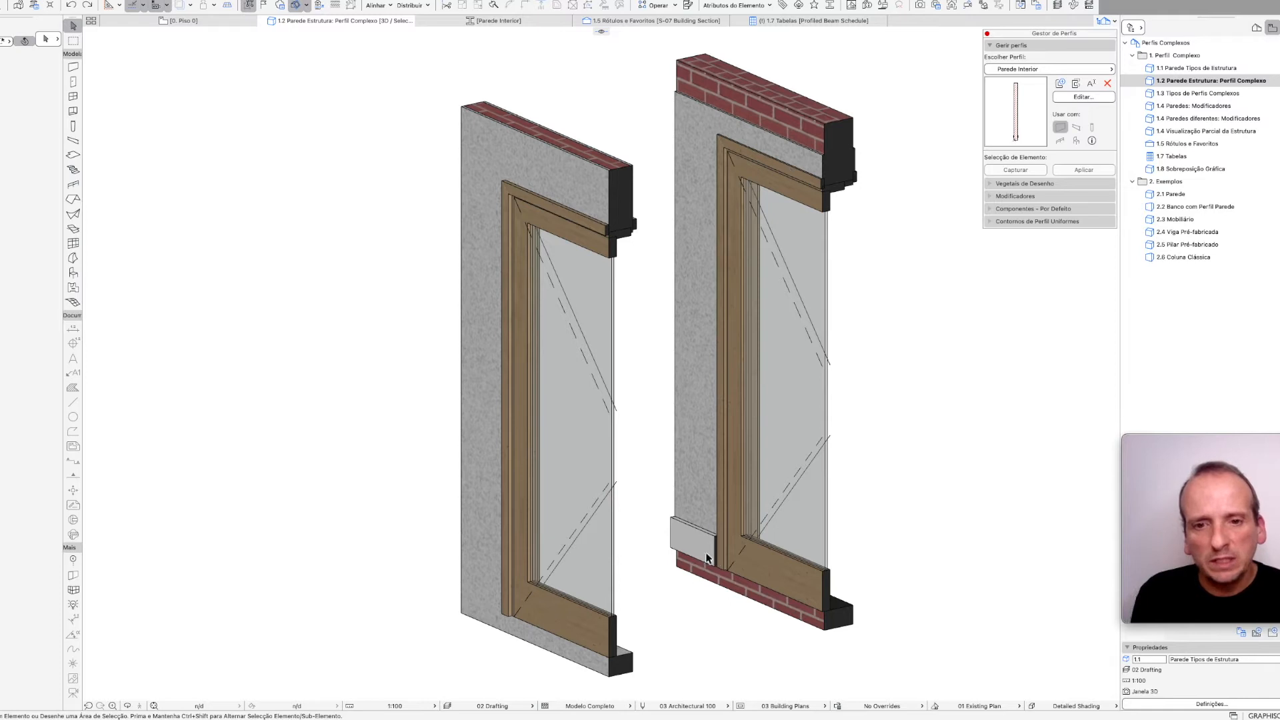
{"action": "scroll", "coordinate": [706, 565], "scroll_direction": "up", "scroll_amount": 4}
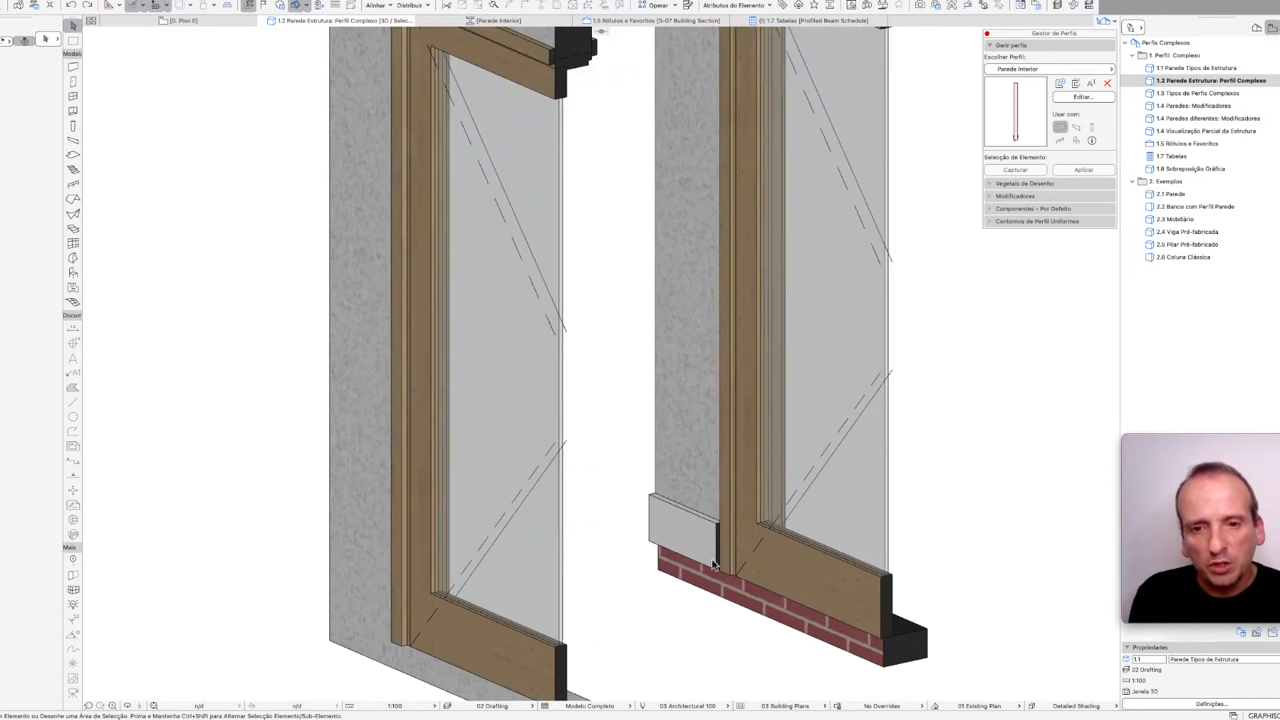
{"action": "scroll", "coordinate": [714, 562], "scroll_direction": "down", "scroll_amount": 3}
{"action": "scroll", "coordinate": [644, 534], "scroll_direction": "down", "scroll_amount": 2}
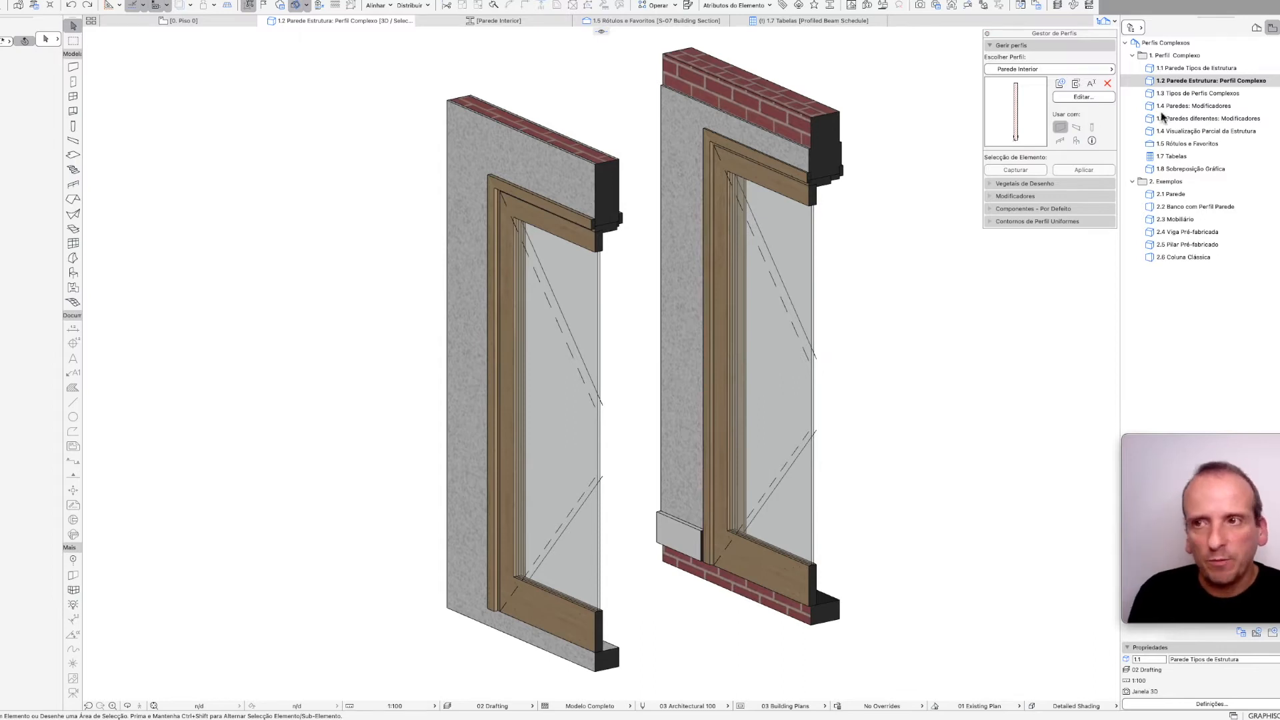
- Open view 1.3 Tipos de Perfis Complexos and inspect the profiled wall, precast beam and steel column by selecting them
{"action": "double_click", "coordinate": [1200, 93]}
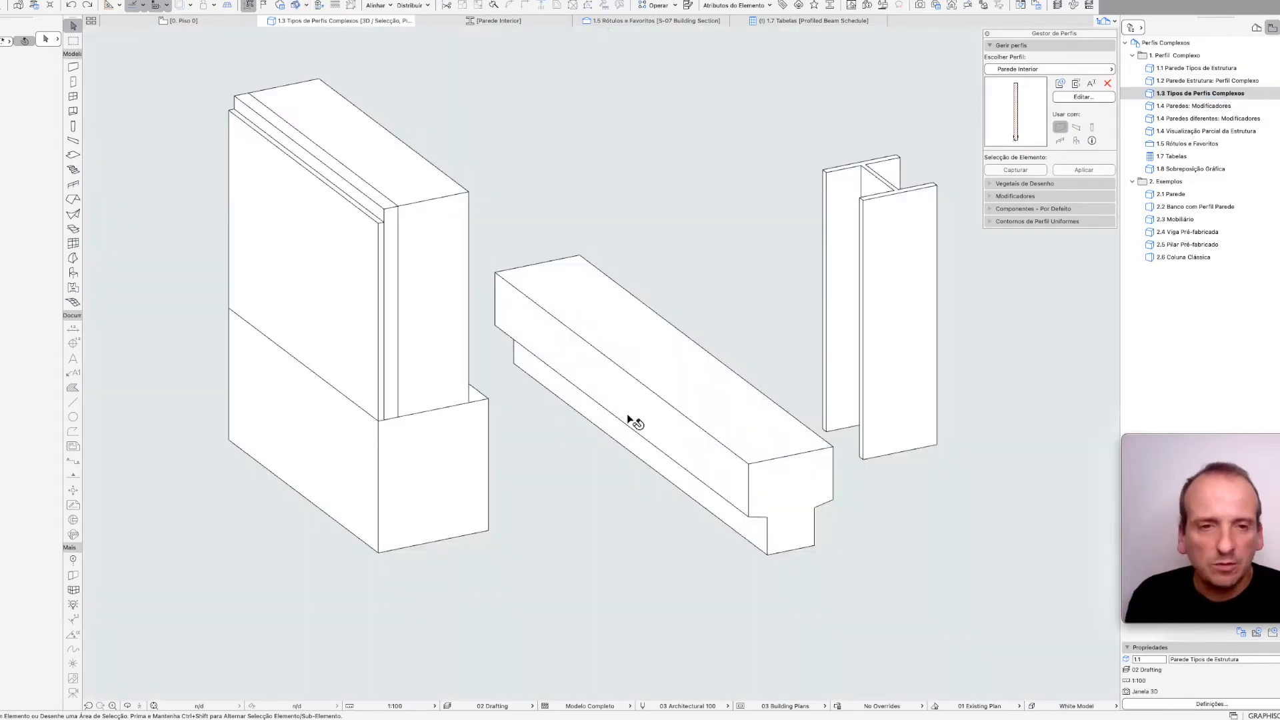
{"action": "left_click", "coordinate": [474, 430]}
{"action": "left_click", "coordinate": [687, 432]}
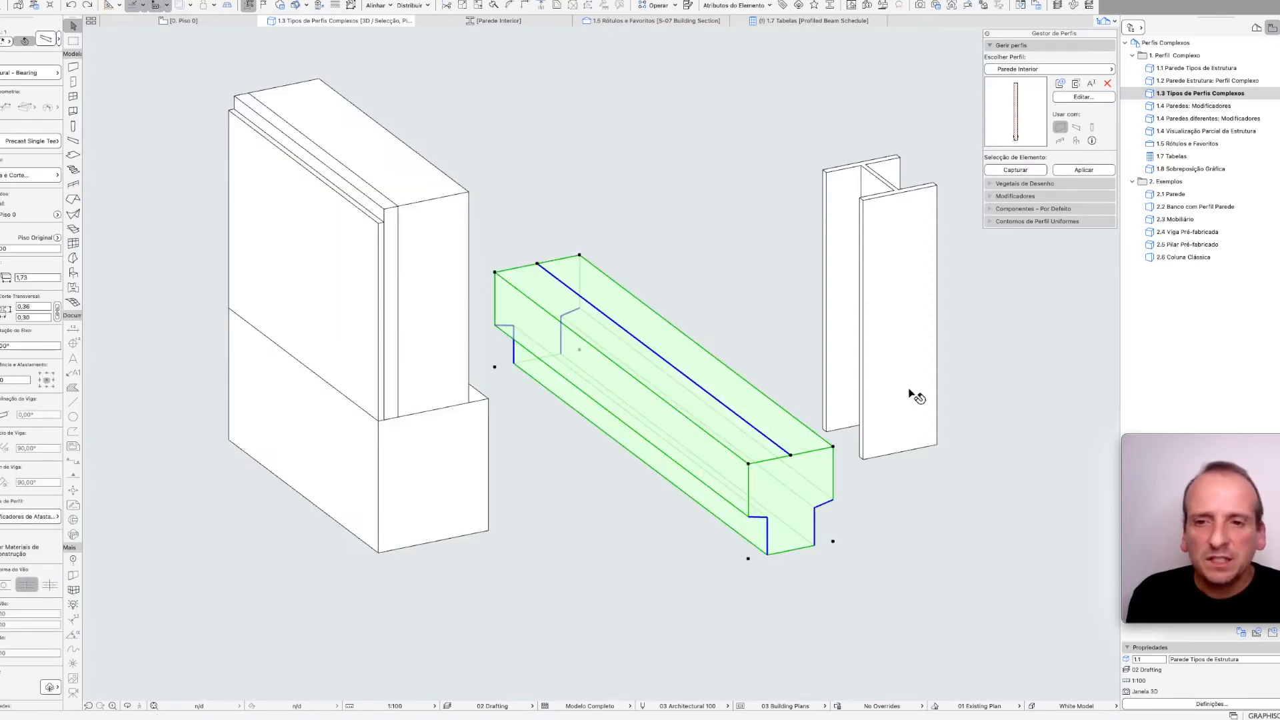
{"action": "left_click", "coordinate": [874, 421]}
{"action": "scroll", "coordinate": [887, 182], "scroll_direction": "up", "scroll_amount": 2}
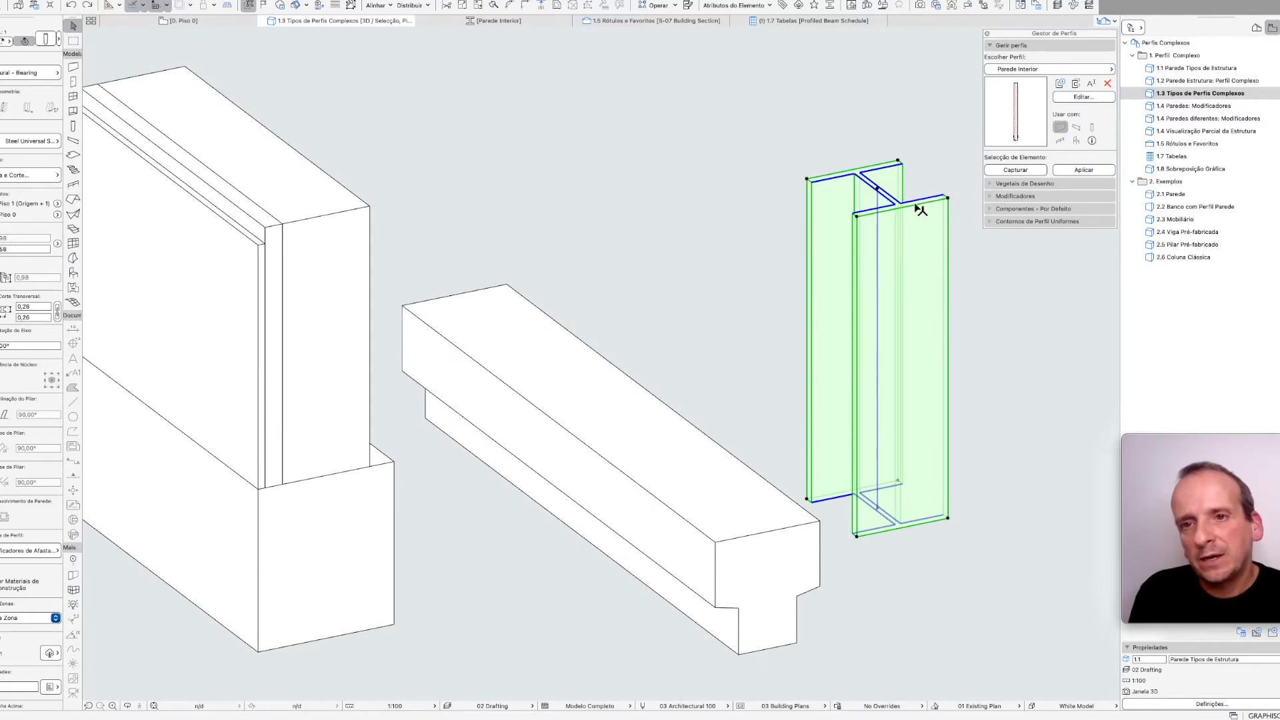
{"action": "left_click", "coordinate": [912, 190]}
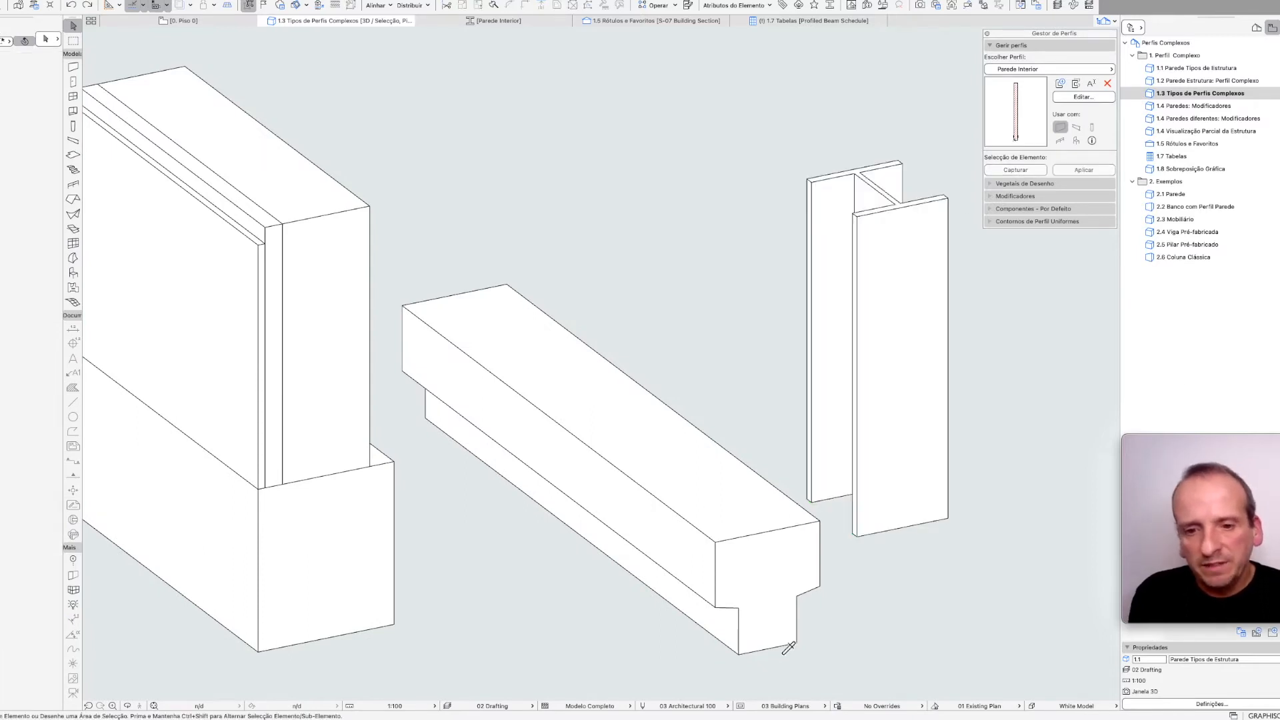
- Reshape the precast beam's profile graphically in 3D, with Stand Width about 0,08 m and Top Depth about 0,11 m
{"action": "scroll", "coordinate": [777, 644], "scroll_direction": "up", "scroll_amount": 3}
{"action": "left_click", "coordinate": [704, 621]}
{"action": "middle_click_drag", "start_coordinate": [704, 621], "coordinate": [707, 585]}
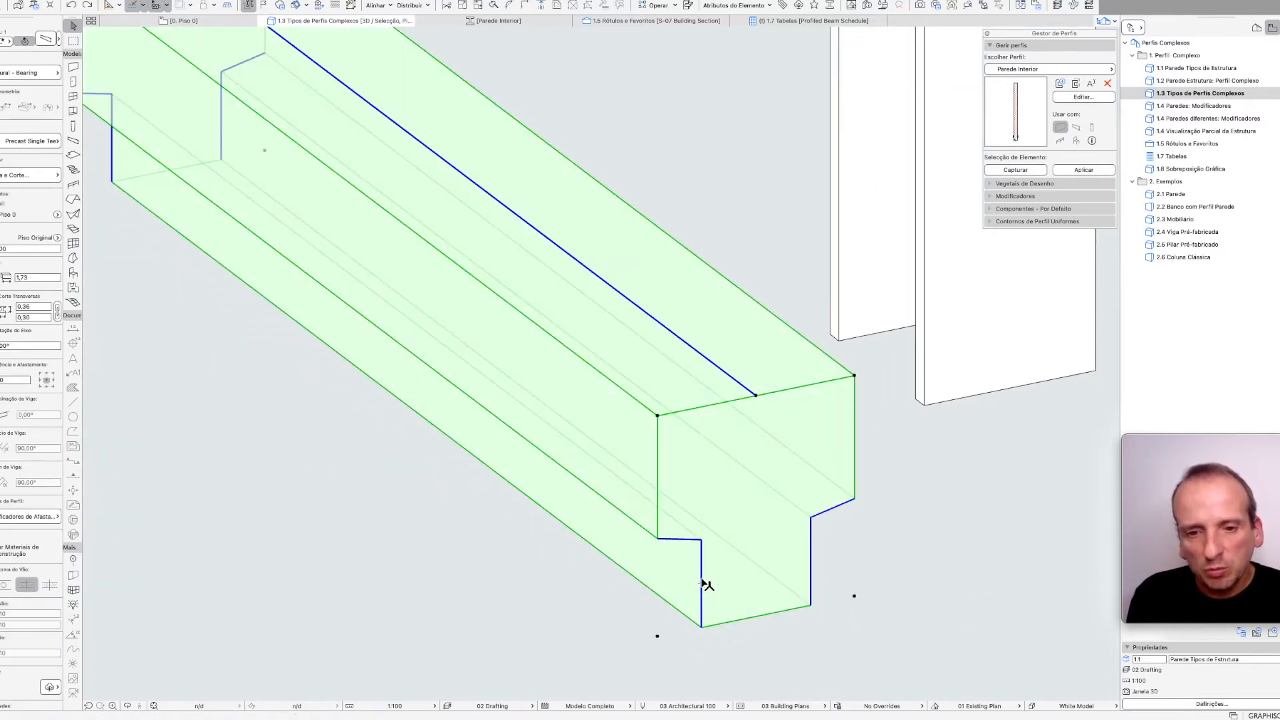
{"action": "left_click", "coordinate": [706, 579]}
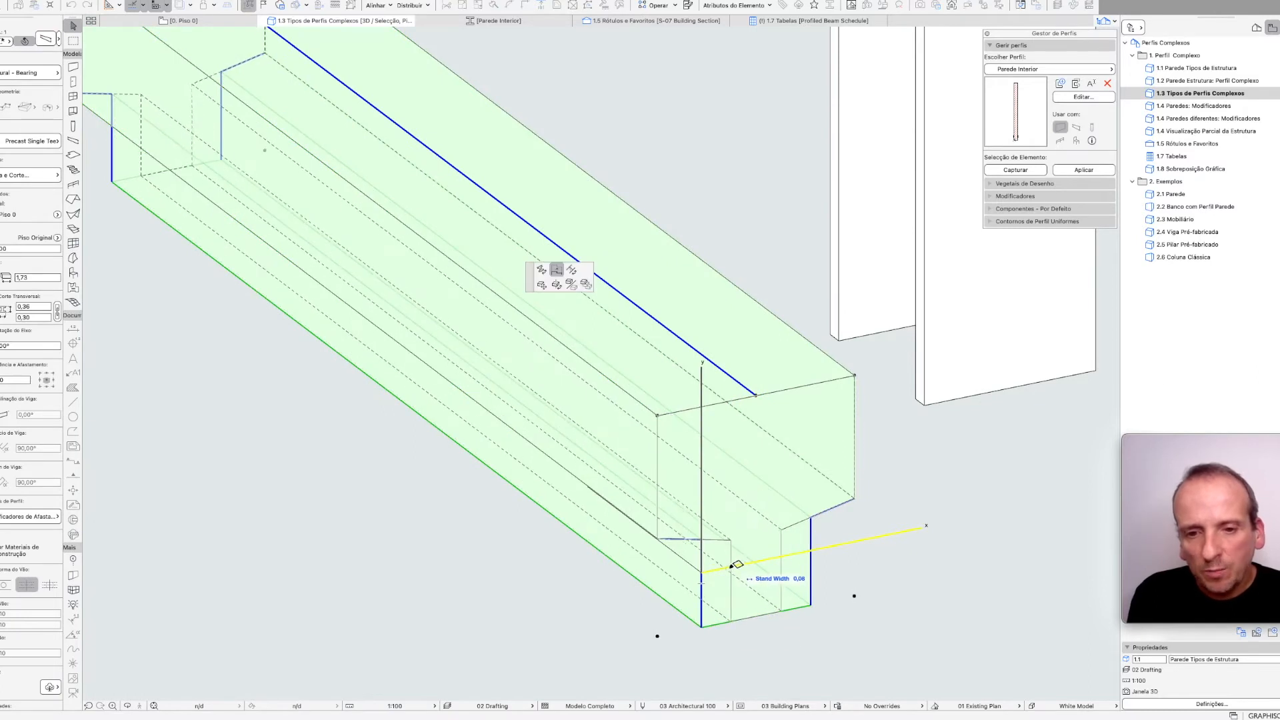
{"action": "left_click", "coordinate": [704, 540]}
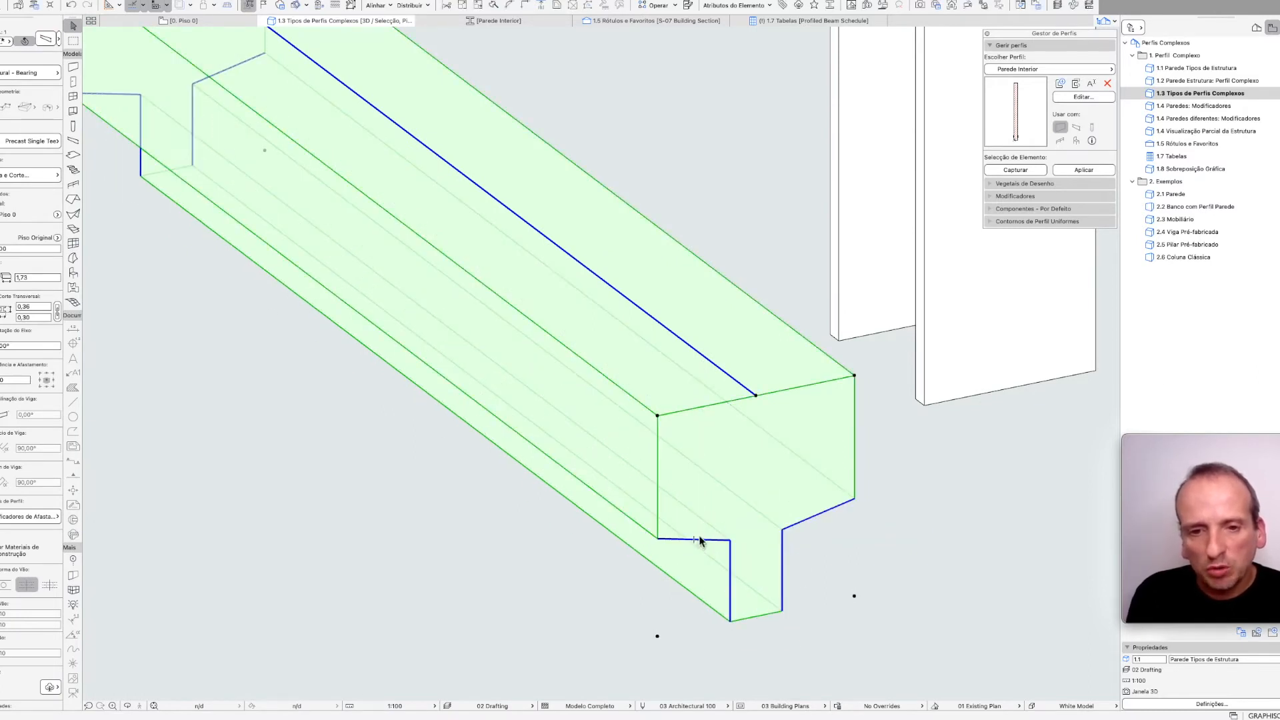
{"action": "left_click", "coordinate": [701, 540]}
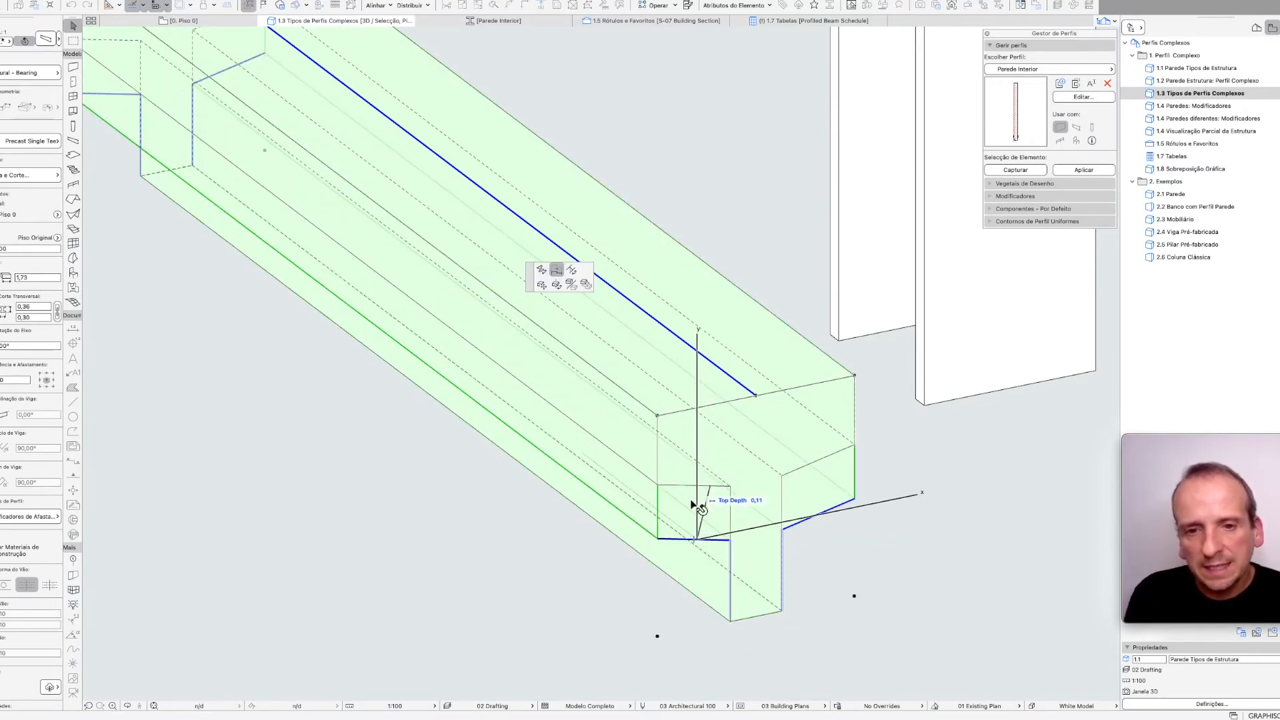
{"action": "left_click", "coordinate": [700, 508]}
{"action": "scroll", "coordinate": [705, 623], "scroll_direction": "down", "scroll_amount": 5}
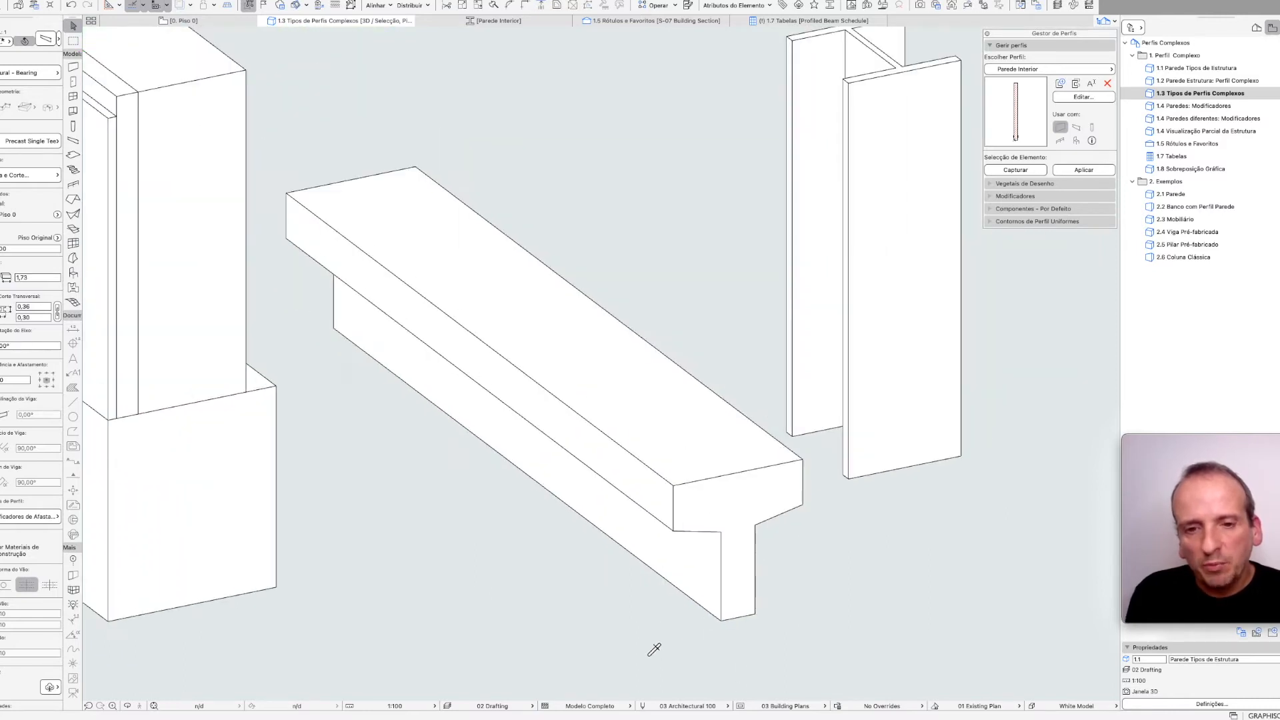
- Widen the precast beam's stem to a Stand Width of about 0,17 m and deselect the beam
{"action": "left_click", "coordinate": [723, 548]}
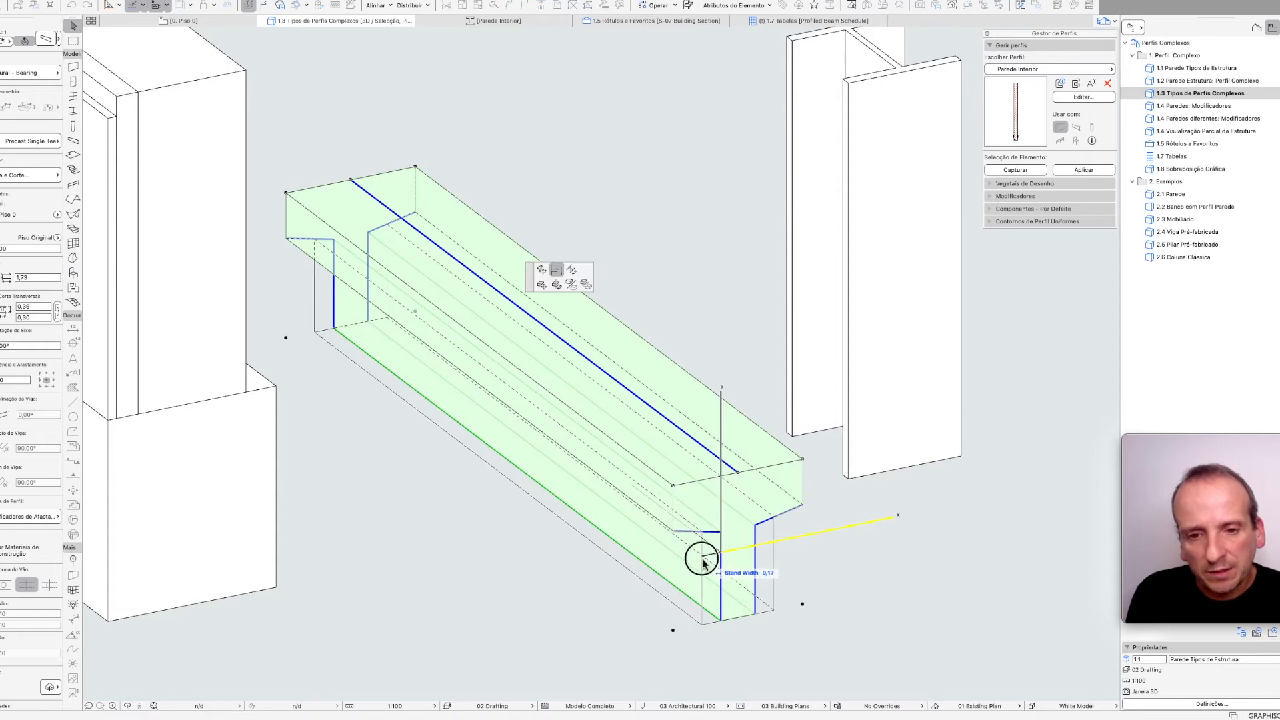
{"action": "left_click", "coordinate": [703, 563]}
{"action": "key", "text": "Escape"}
{"action": "scroll", "coordinate": [701, 522], "scroll_direction": "down", "scroll_amount": 4}
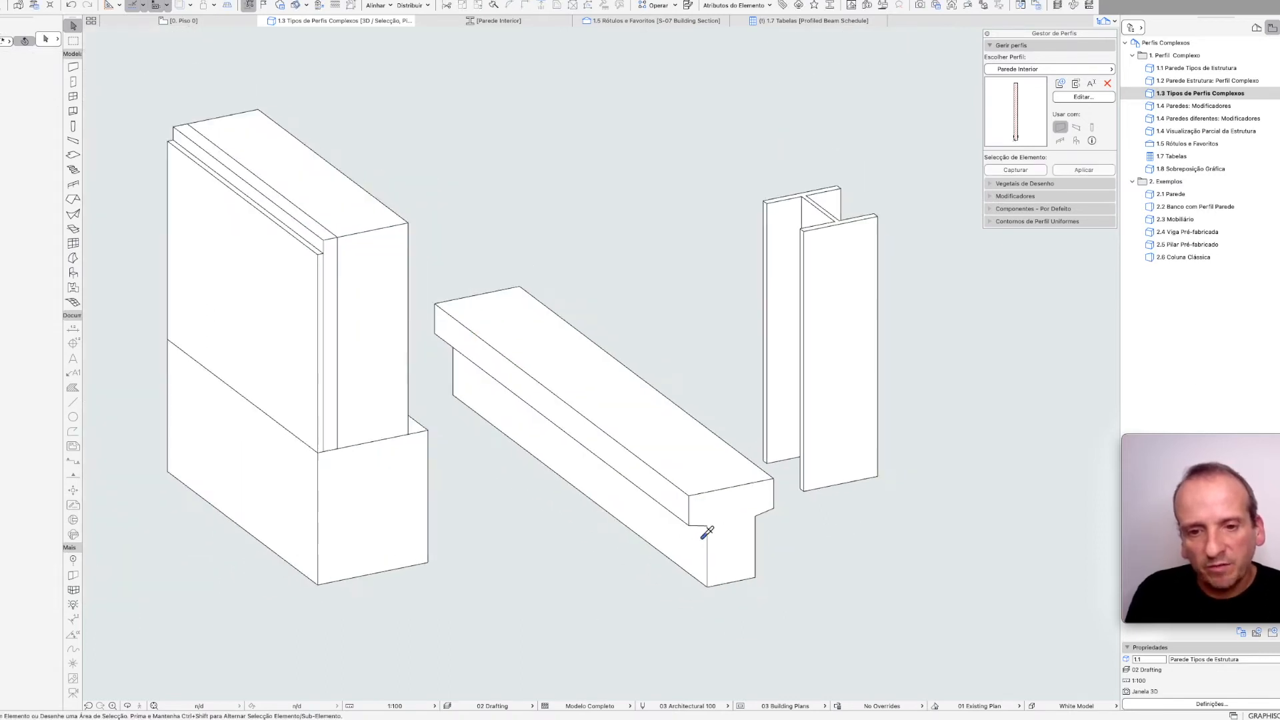
- Open view 1.4 Paredes: Modificadores and raise the top edge of the front wall's baseboard to make it taller
{"action": "double_click", "coordinate": [1207, 106]}
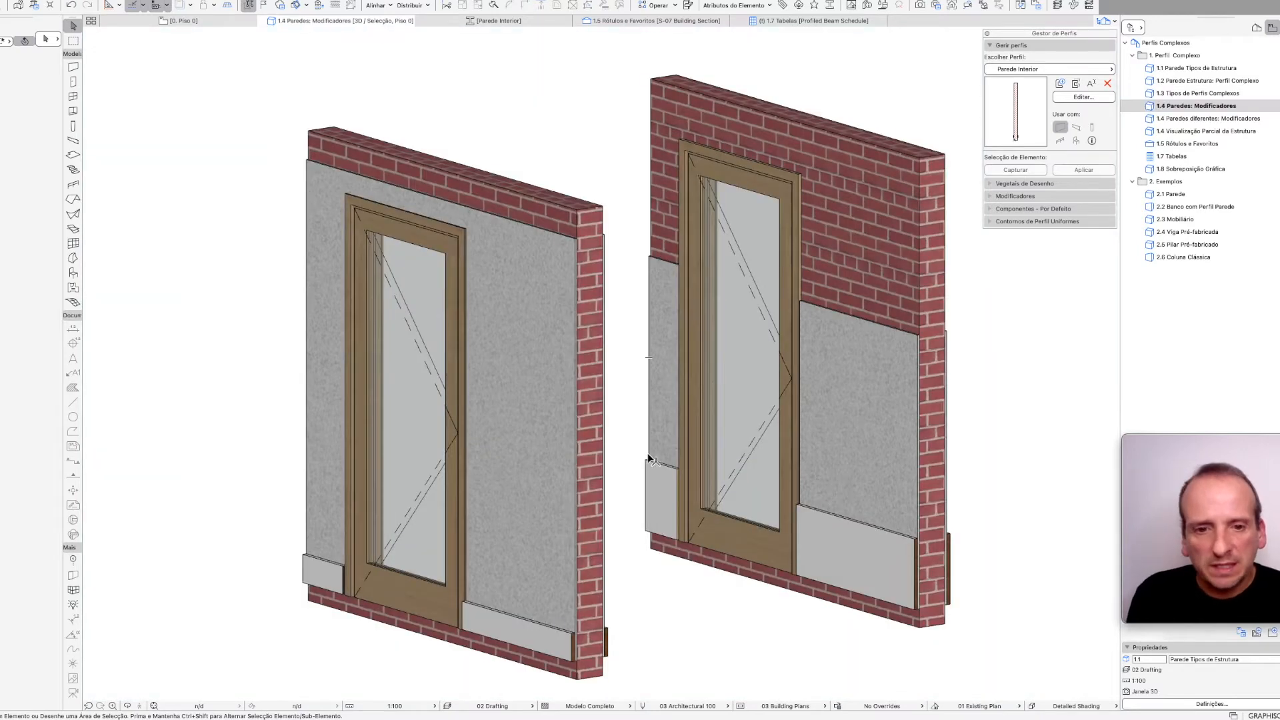
{"action": "scroll", "coordinate": [575, 595], "scroll_direction": "up", "scroll_amount": 8}
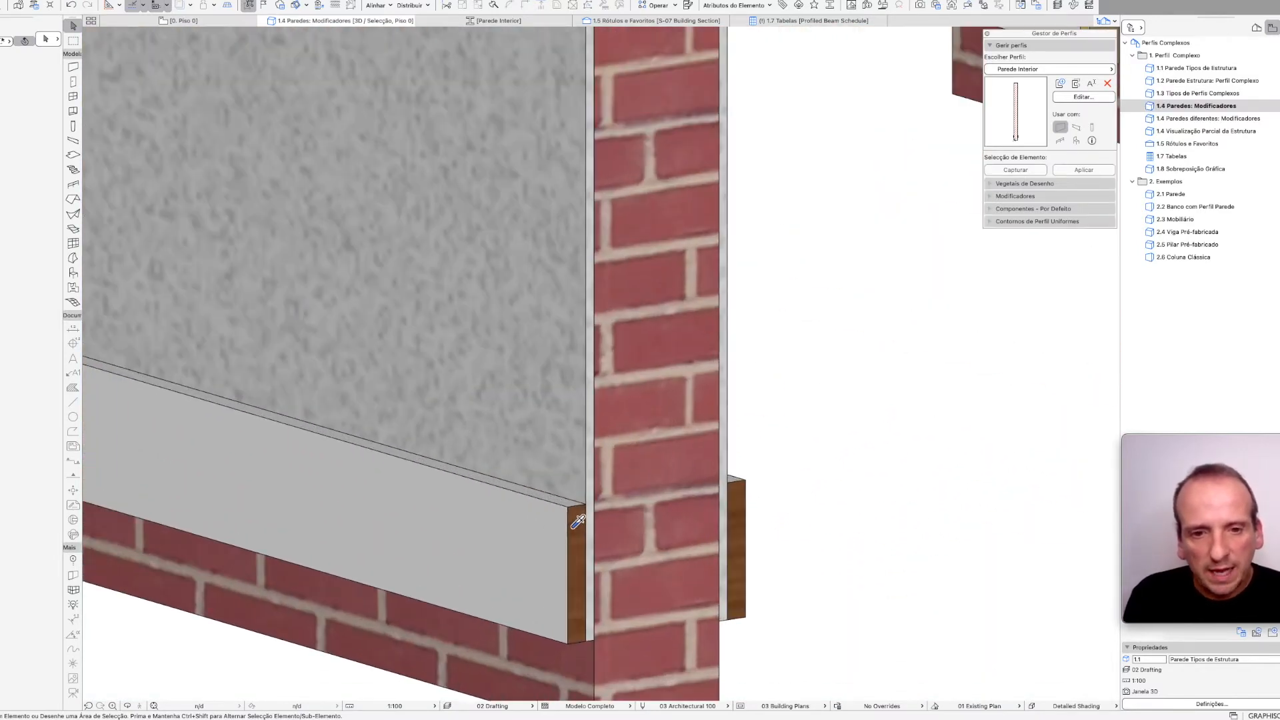
{"action": "left_click", "coordinate": [577, 521]}
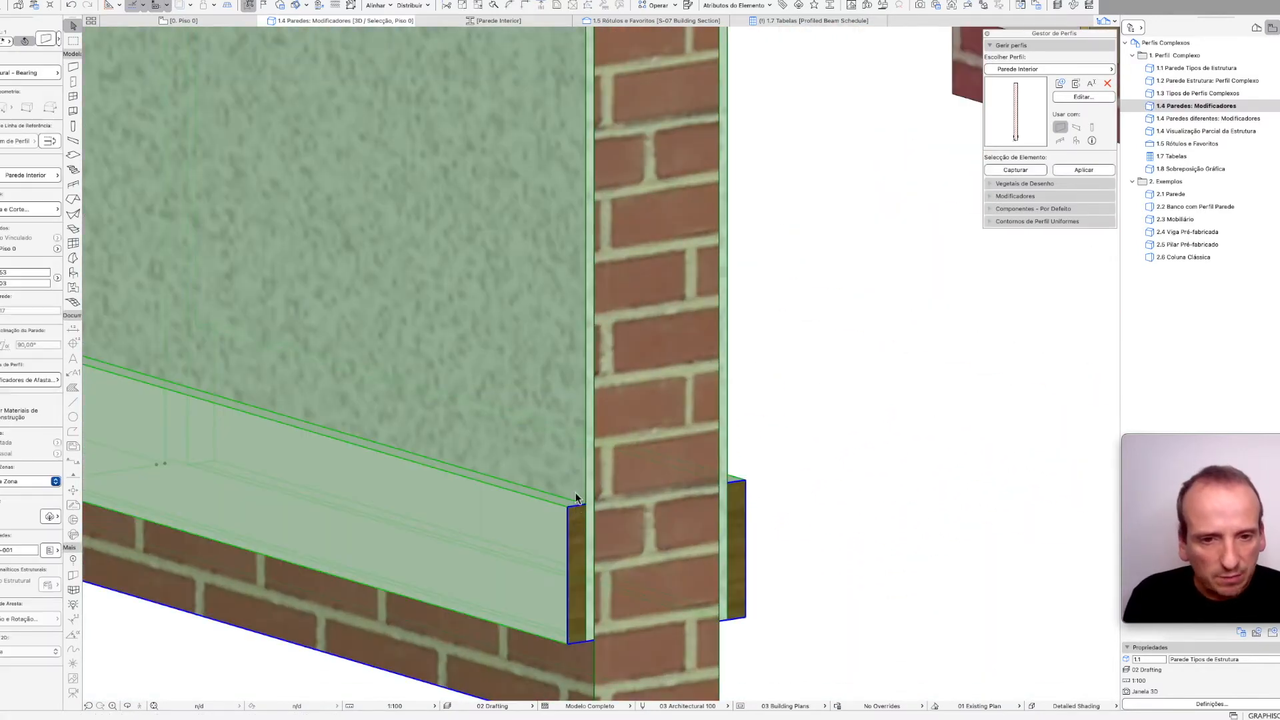
{"action": "left_click", "coordinate": [575, 509]}
{"action": "left_click", "coordinate": [541, 270]}
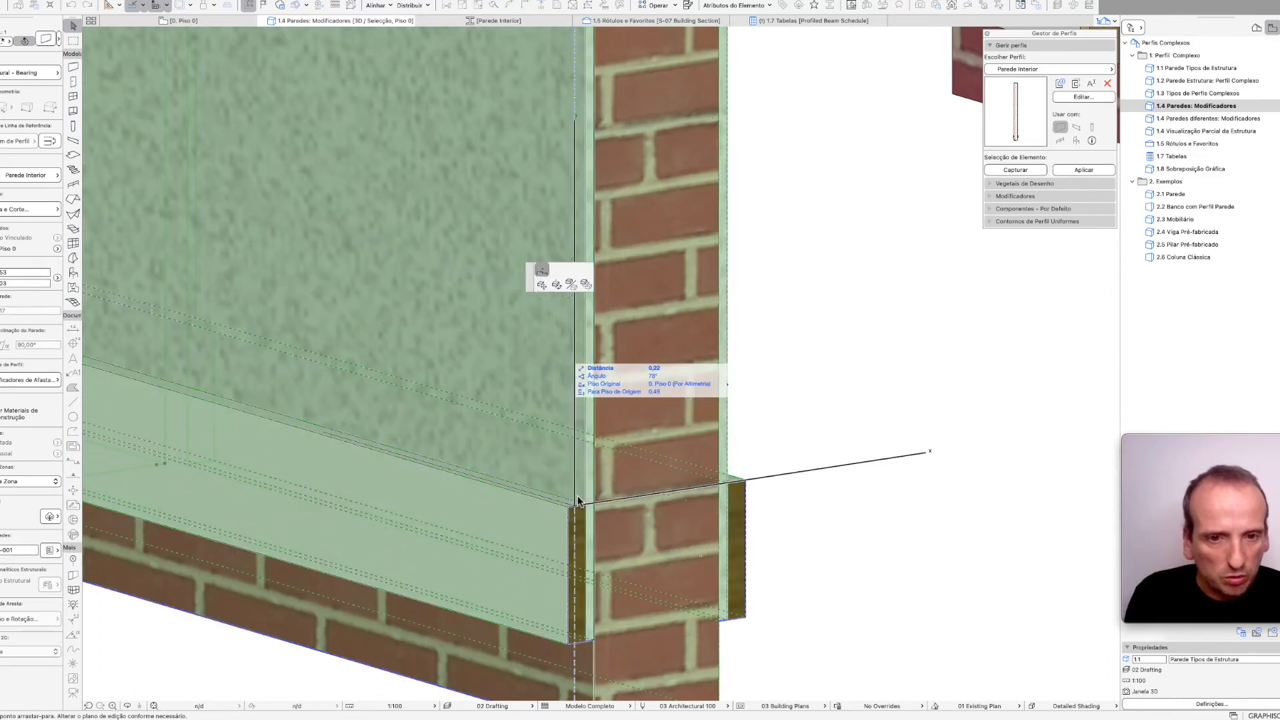
{"action": "left_click", "coordinate": [586, 358]}
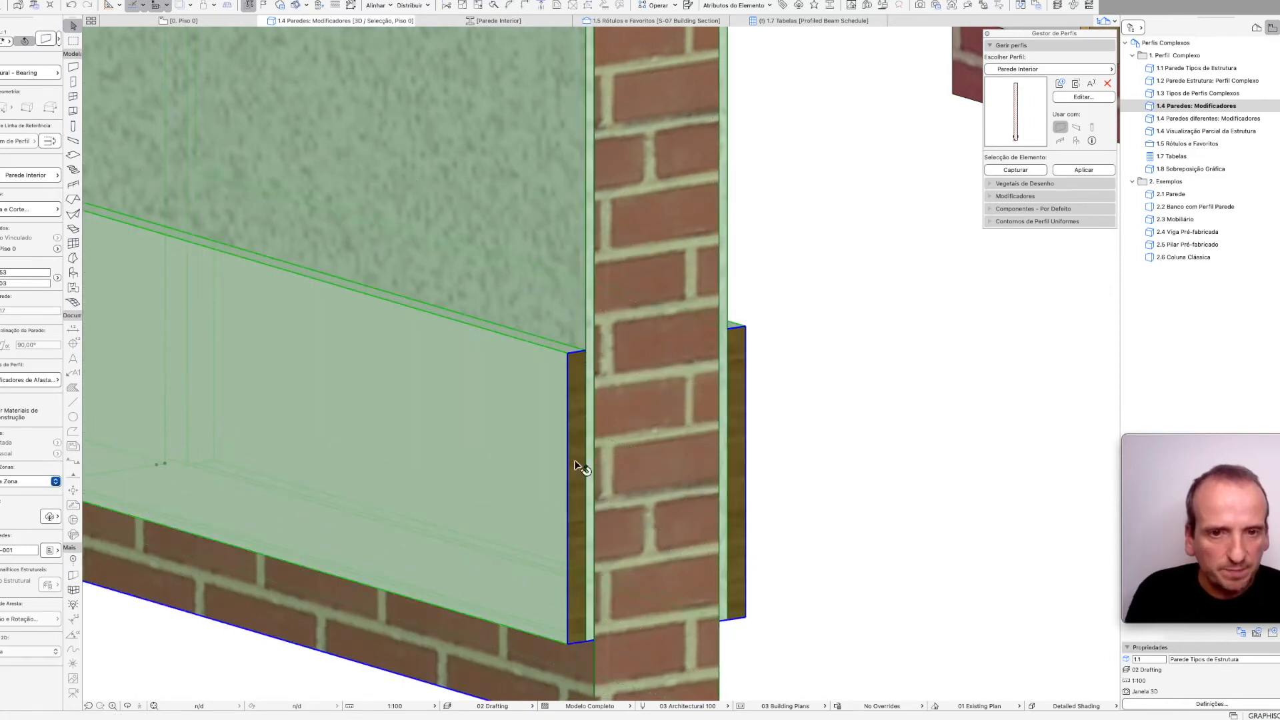
{"action": "scroll", "coordinate": [582, 493], "scroll_direction": "down", "scroll_amount": 4}
{"action": "scroll", "coordinate": [586, 522], "scroll_direction": "down", "scroll_amount": 5}
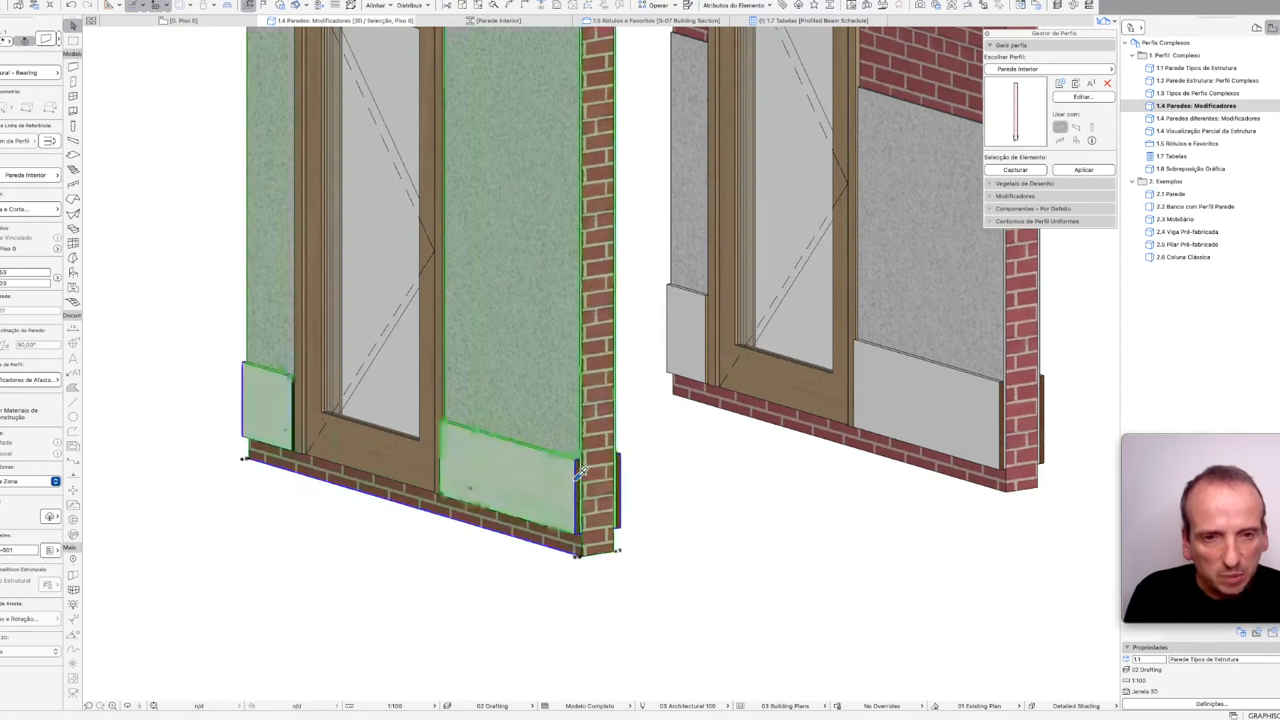
{"action": "scroll", "coordinate": [576, 479], "scroll_direction": "up", "scroll_amount": 3}
{"action": "scroll", "coordinate": [577, 477], "scroll_direction": "down", "scroll_amount": 4}
{"action": "left_click", "coordinate": [577, 465]}
{"action": "key", "text": "super+d"}
{"action": "left_click", "coordinate": [576, 464]}
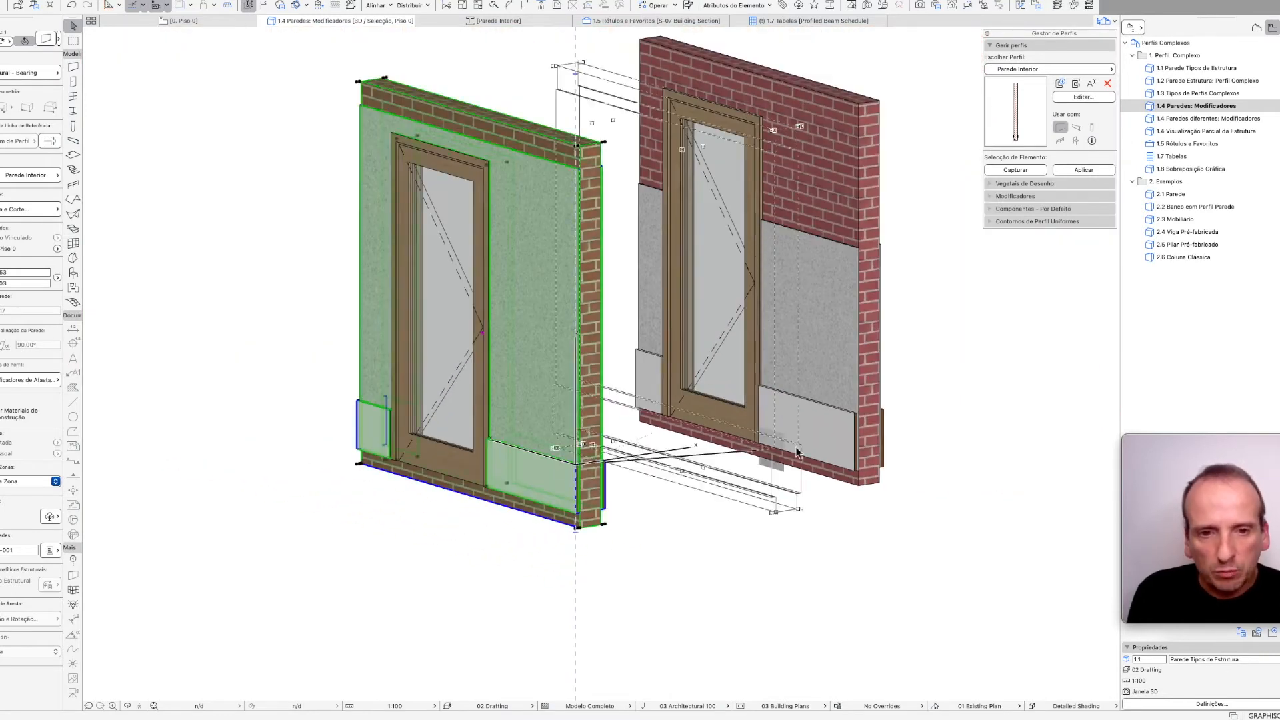
- Select both interior walls together, set their Rodapé - Altura modifier to 0,1 and deselect them
{"action": "left_click", "coordinate": [851, 435]}
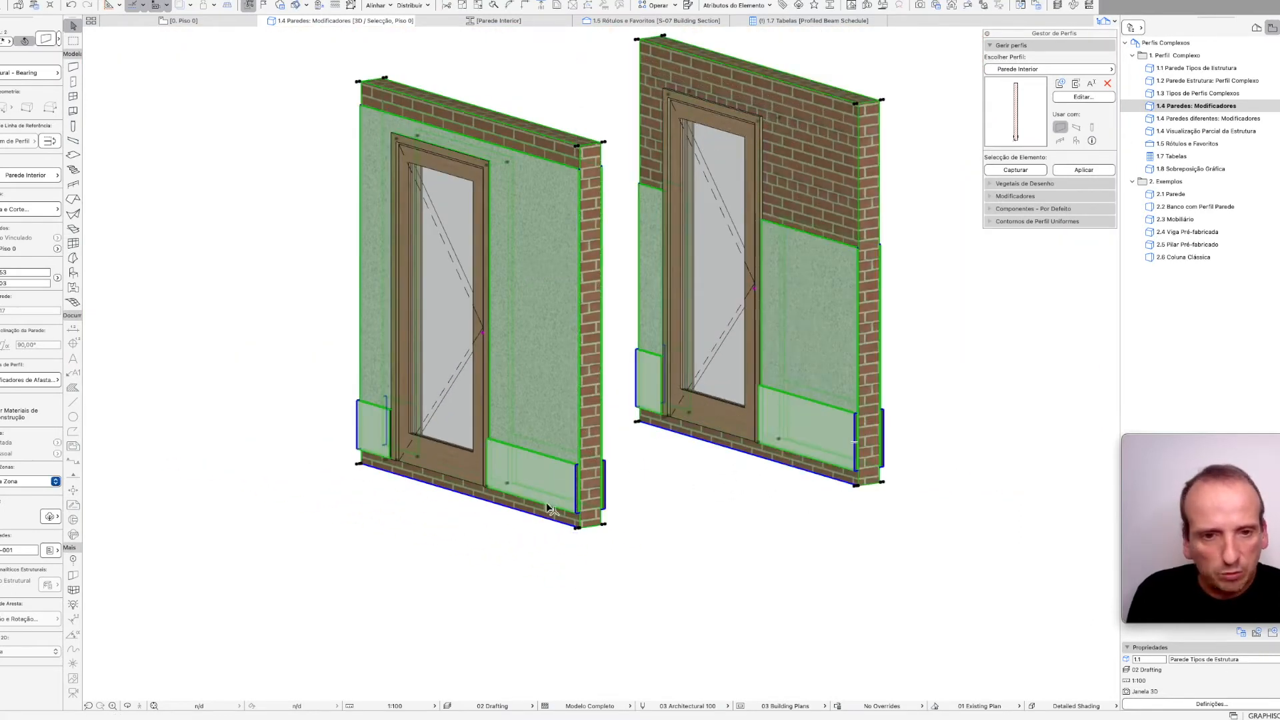
{"action": "left_click", "coordinate": [3, 384]}
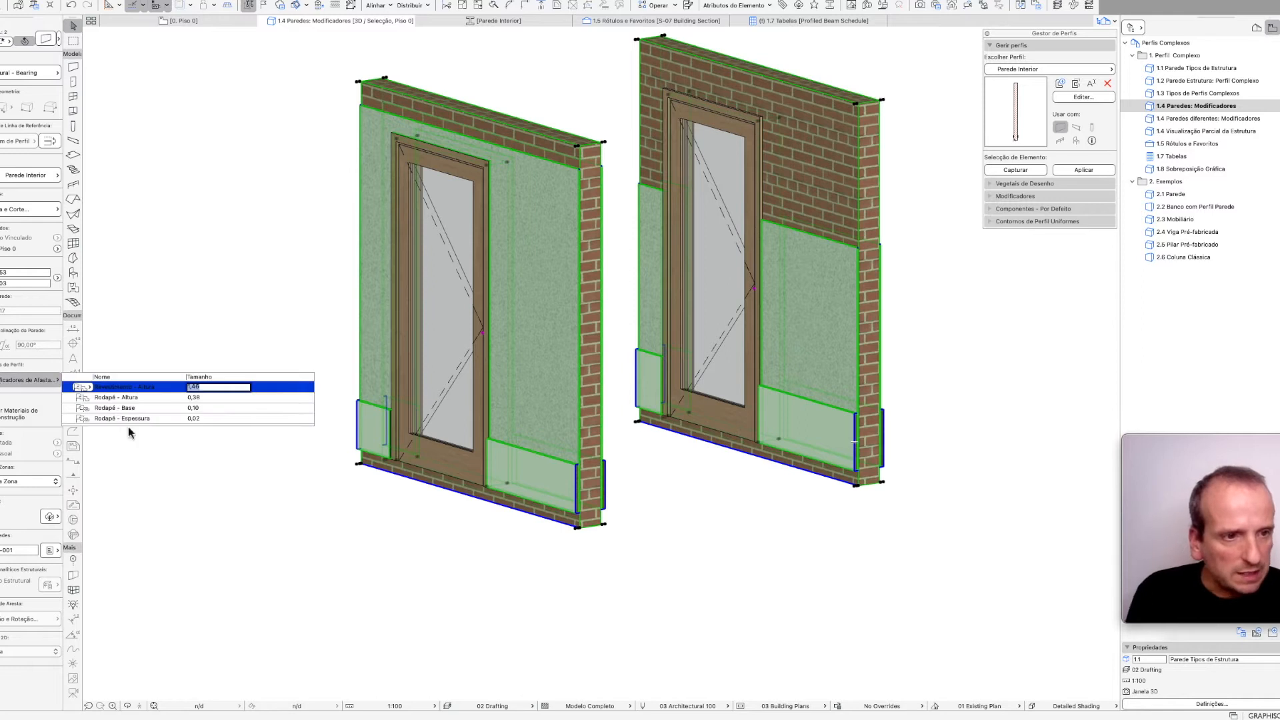
{"action": "left_click", "coordinate": [202, 398]}
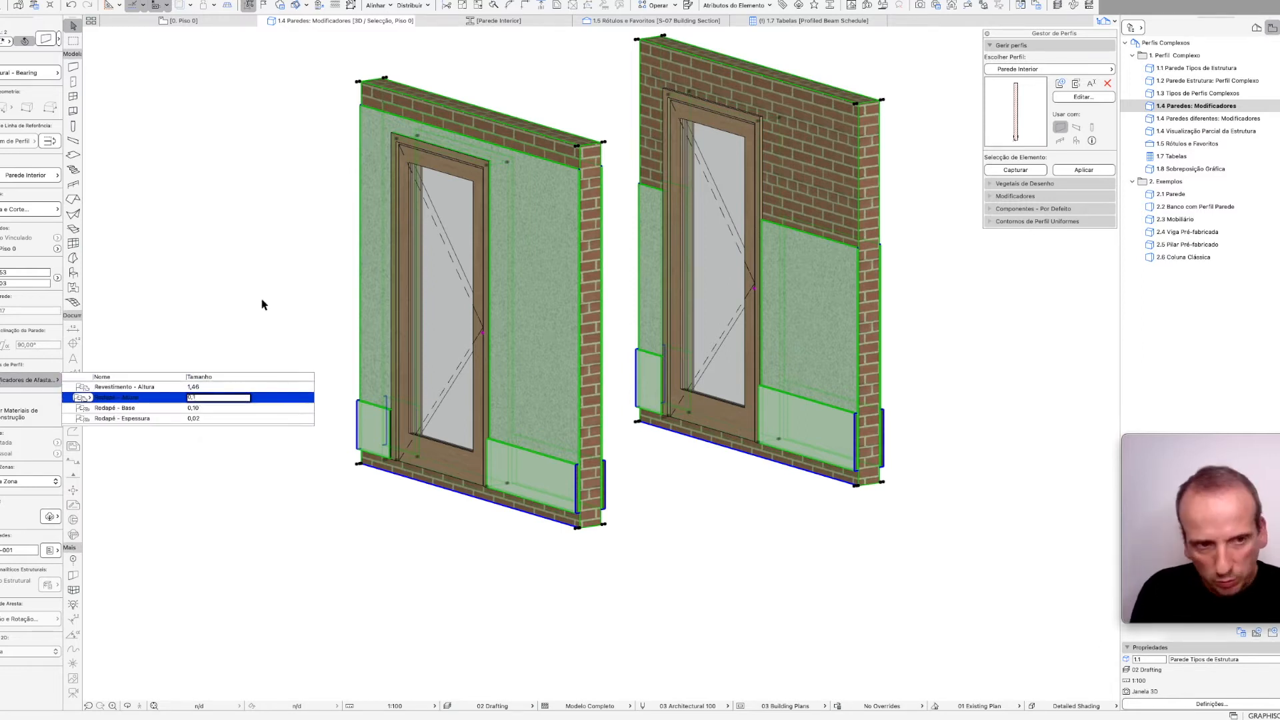
{"action": "type", "text": "0,1"}
{"action": "key", "text": "Return"}
{"action": "left_click", "coordinate": [807, 634]}
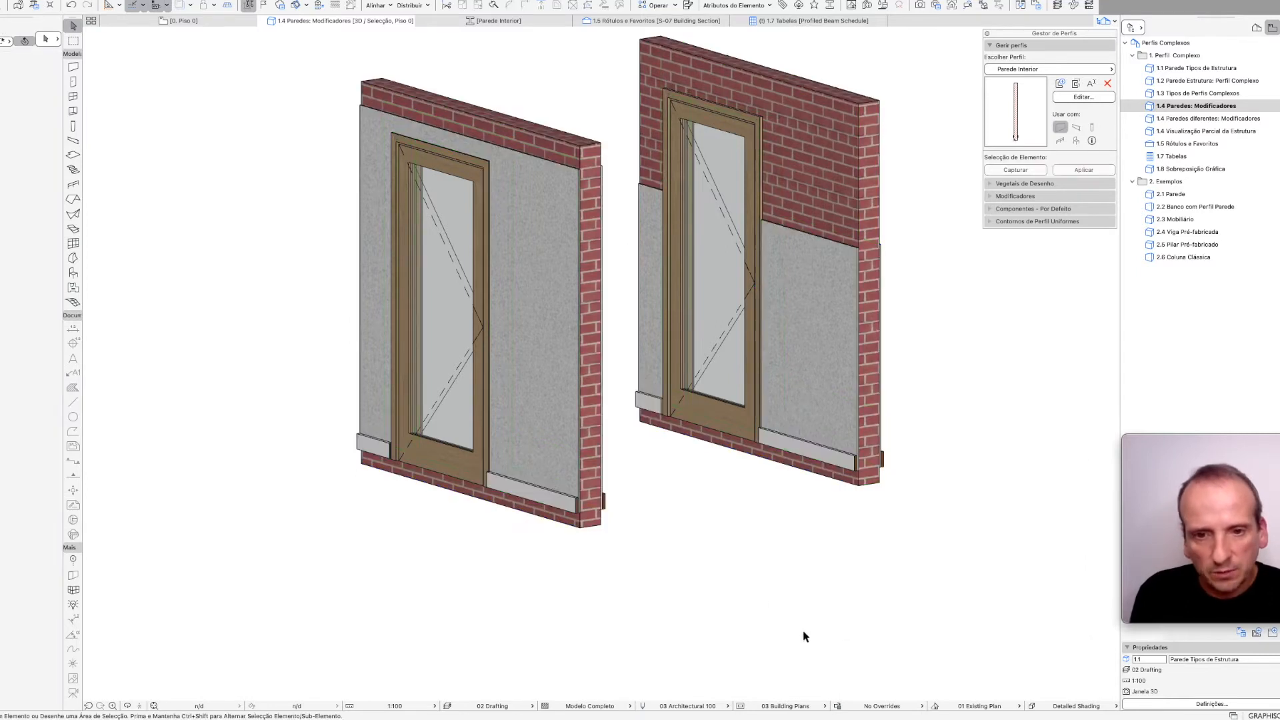
{"action": "scroll", "coordinate": [760, 592], "scroll_direction": "up", "scroll_amount": 3}
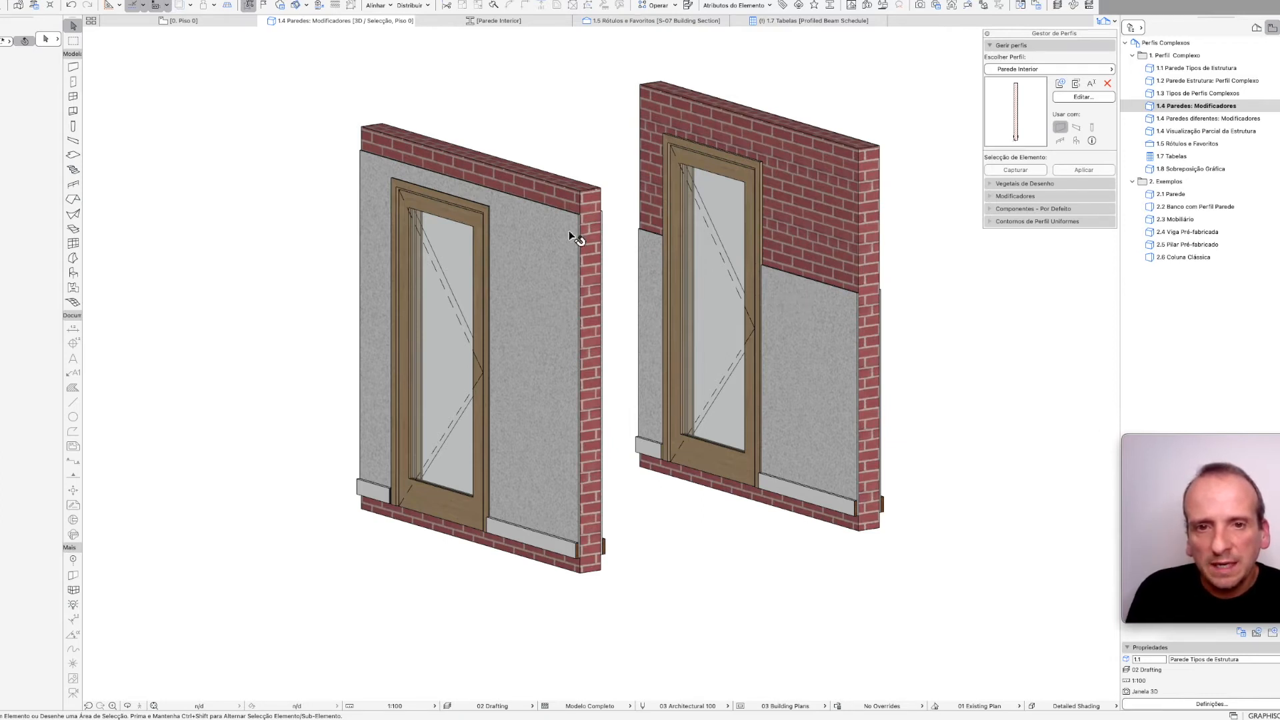
{"action": "scroll", "coordinate": [743, 288], "scroll_direction": "up", "scroll_amount": 1}
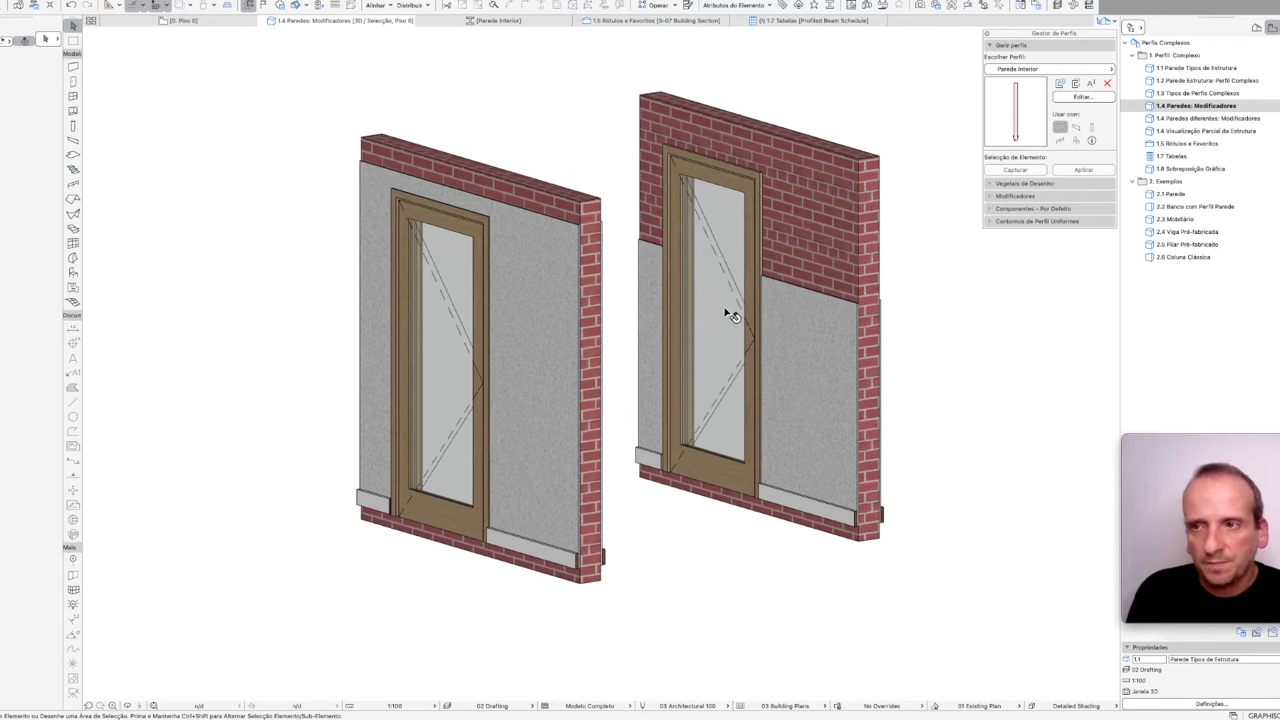
- Open view 1.4 Paredes diferentes: Modificadores and examine the two interior walls, the thicker exterior wall and their baseboards
{"action": "double_click", "coordinate": [1208, 118]}
{"action": "middle_click_drag", "start_coordinate": [663, 486], "coordinate": [678, 475]}
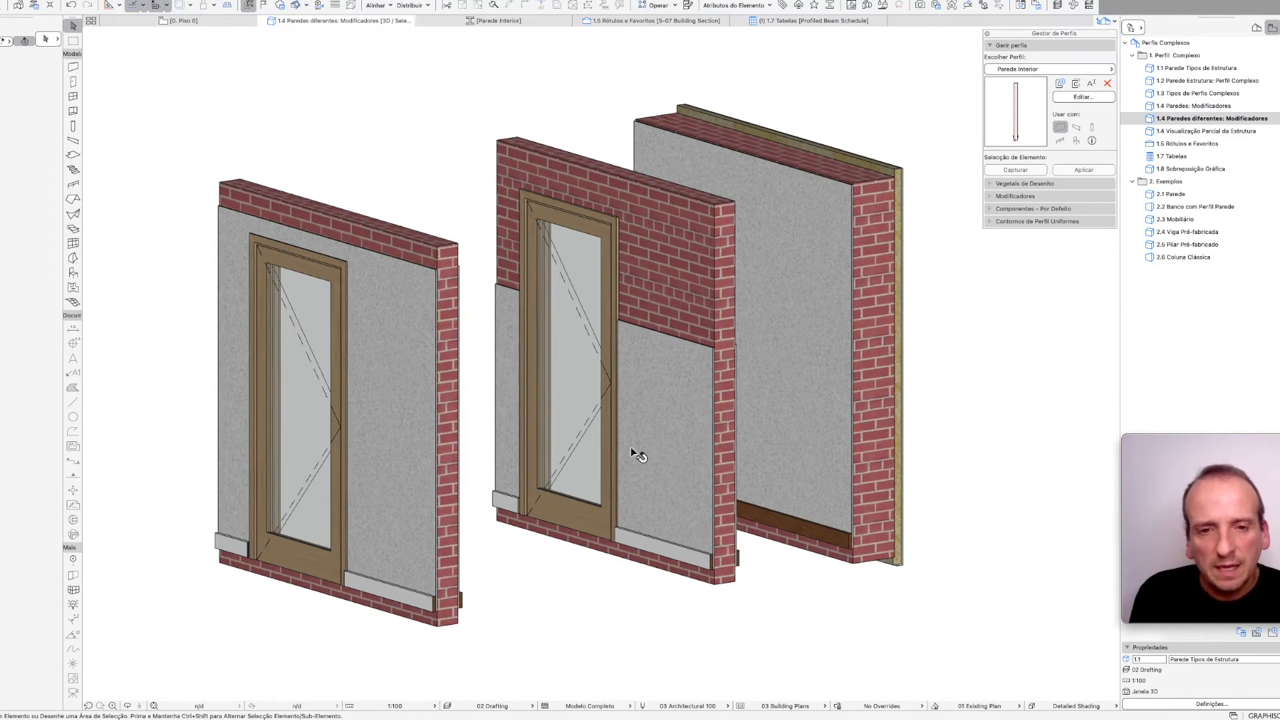
{"action": "left_click_drag", "start_coordinate": [538, 112], "coordinate": [373, 323]}
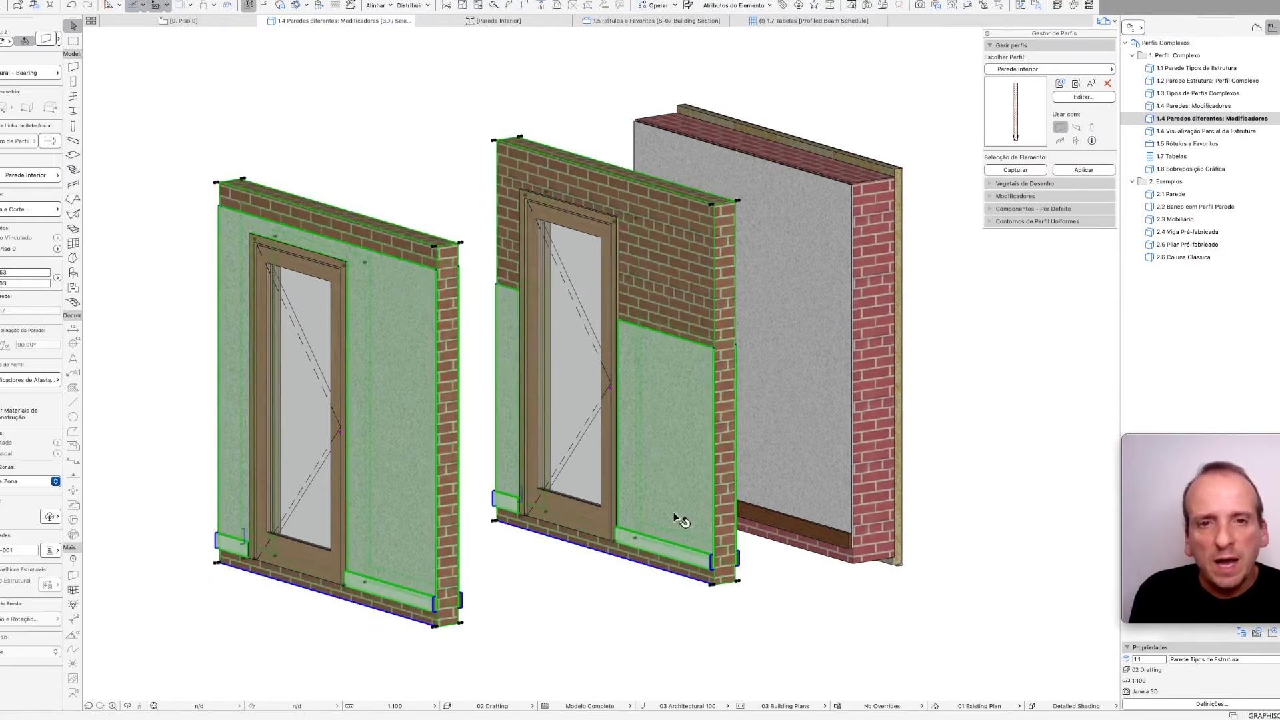
{"action": "key", "text": "Escape"}
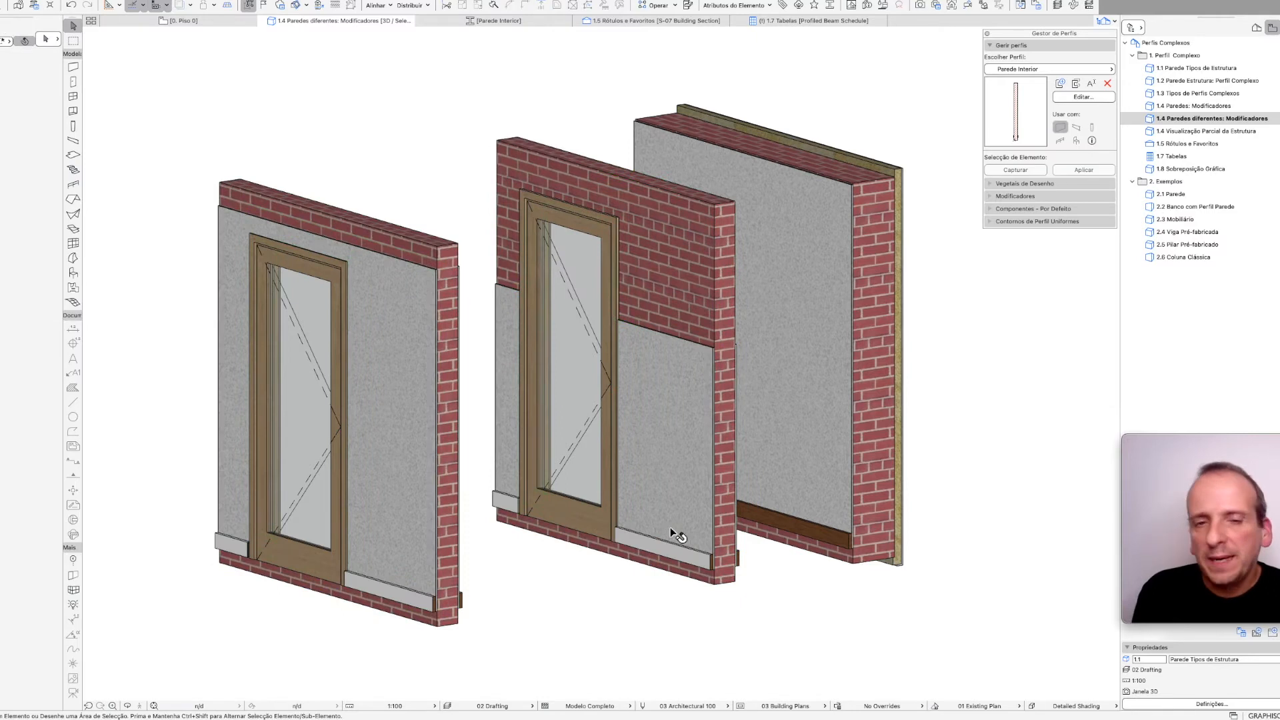
{"action": "left_click", "coordinate": [708, 151]}
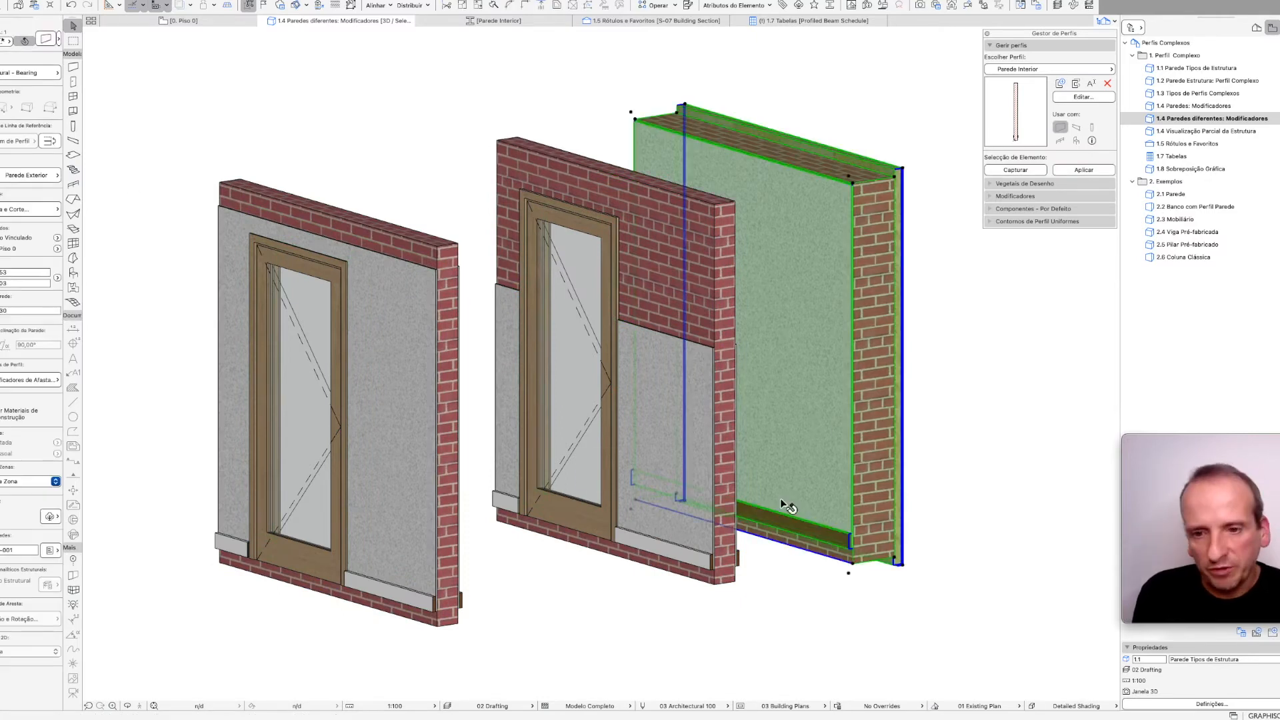
{"action": "left_click", "coordinate": [741, 565]}
{"action": "scroll", "coordinate": [859, 558], "scroll_direction": "up", "scroll_amount": 3}
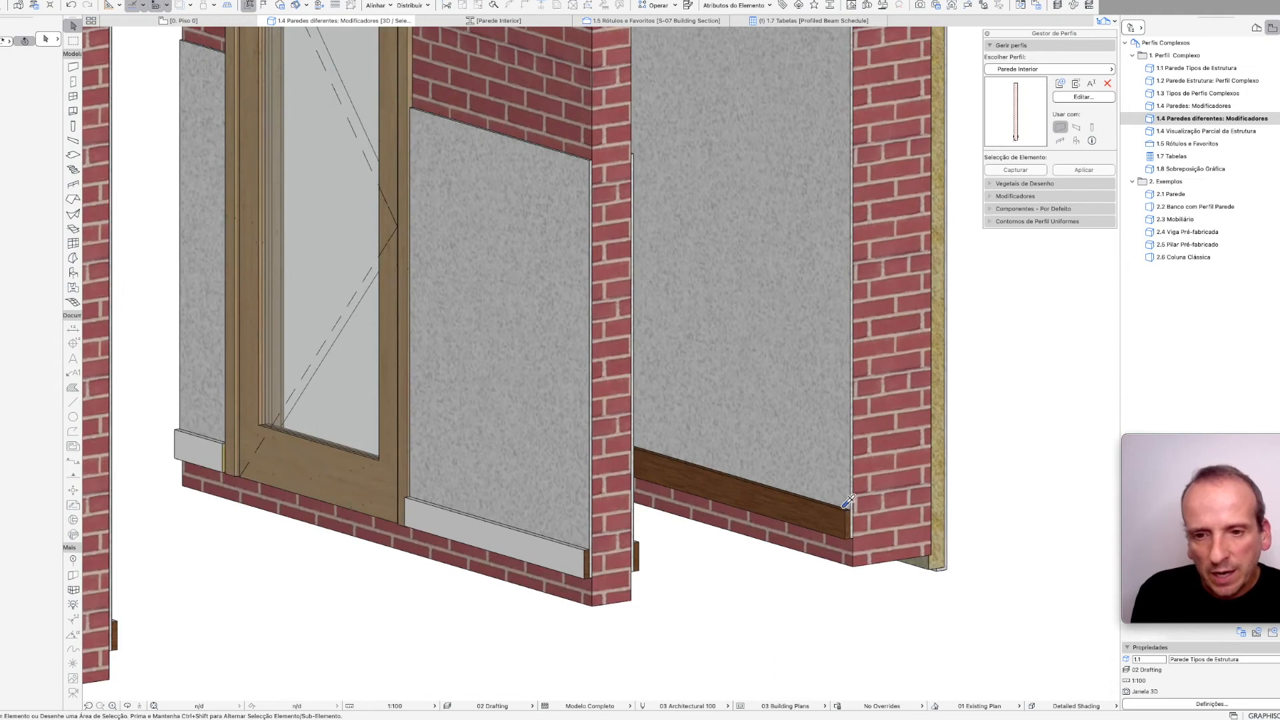
{"action": "scroll", "coordinate": [840, 530], "scroll_direction": "down", "scroll_amount": 4}
{"action": "scroll", "coordinate": [833, 529], "scroll_direction": "up", "scroll_amount": 1}
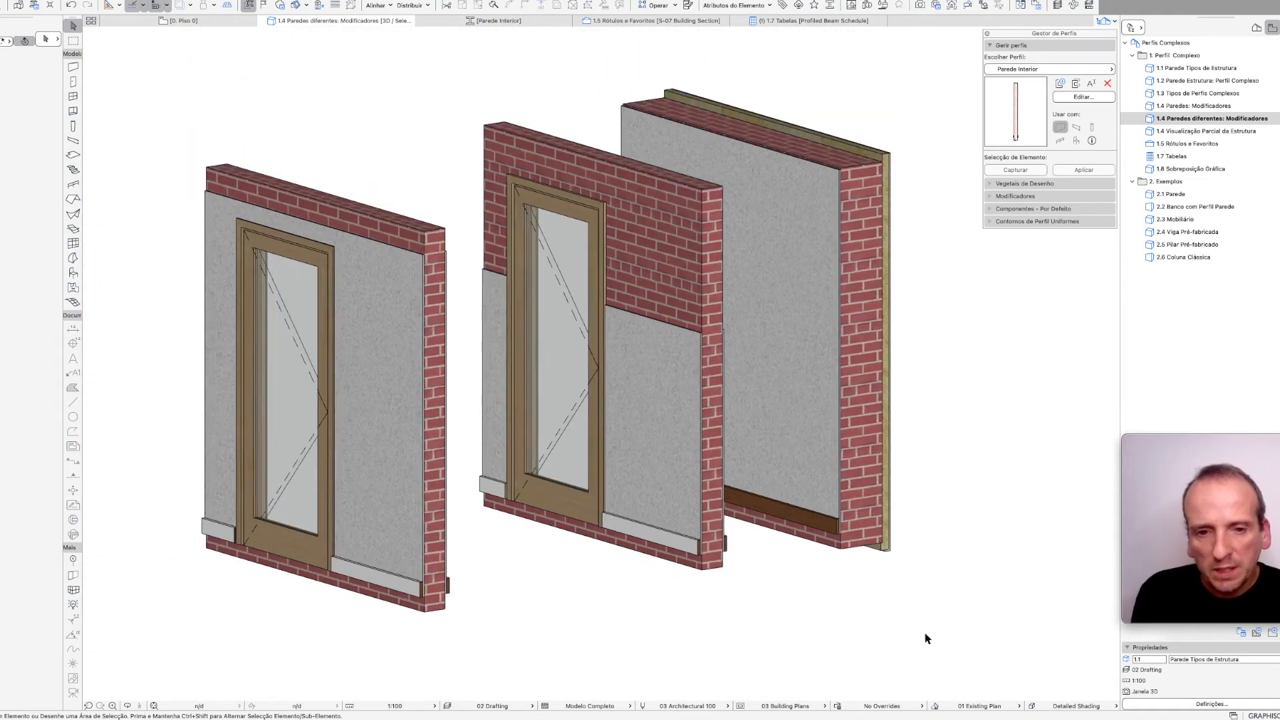
- Select all three walls, set their shared Rodapé - Altura modifier to 0,2 and deselect them
{"action": "left_click_drag", "start_coordinate": [926, 639], "coordinate": [394, 503]}
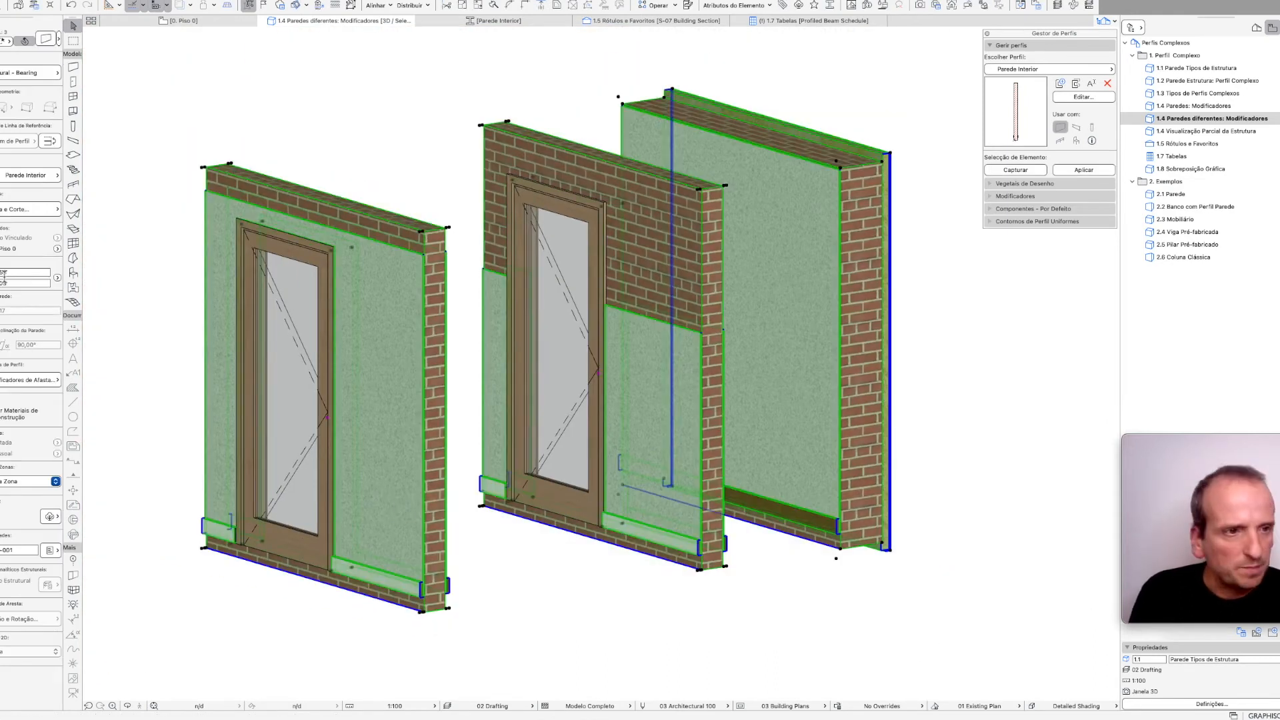
{"action": "left_click", "coordinate": [20, 390]}
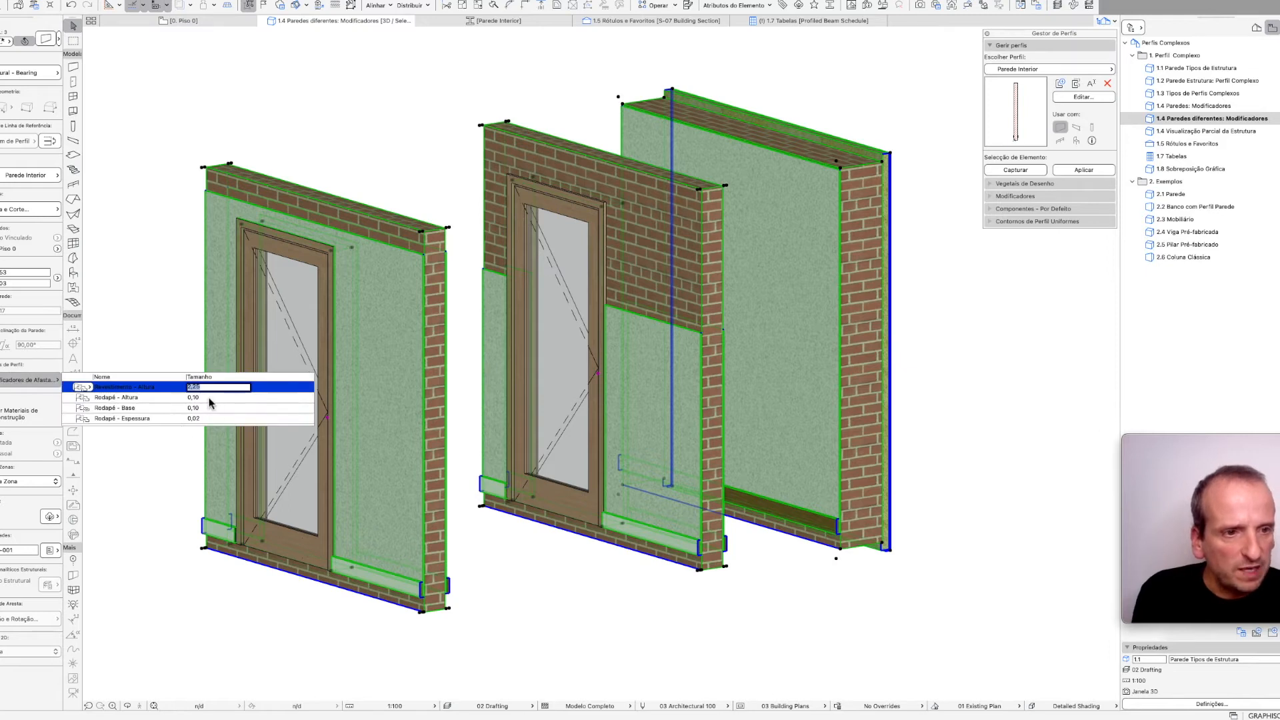
{"action": "left_click", "coordinate": [208, 398]}
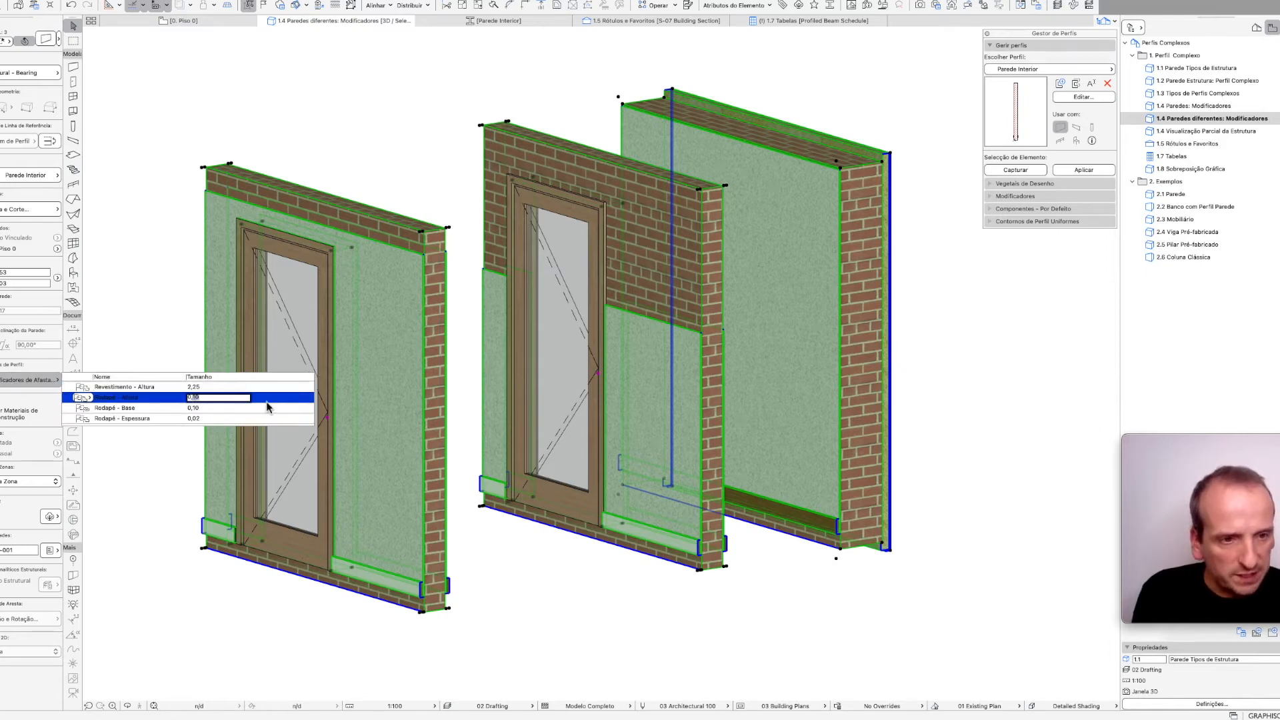
{"action": "type", "text": "0,2"}
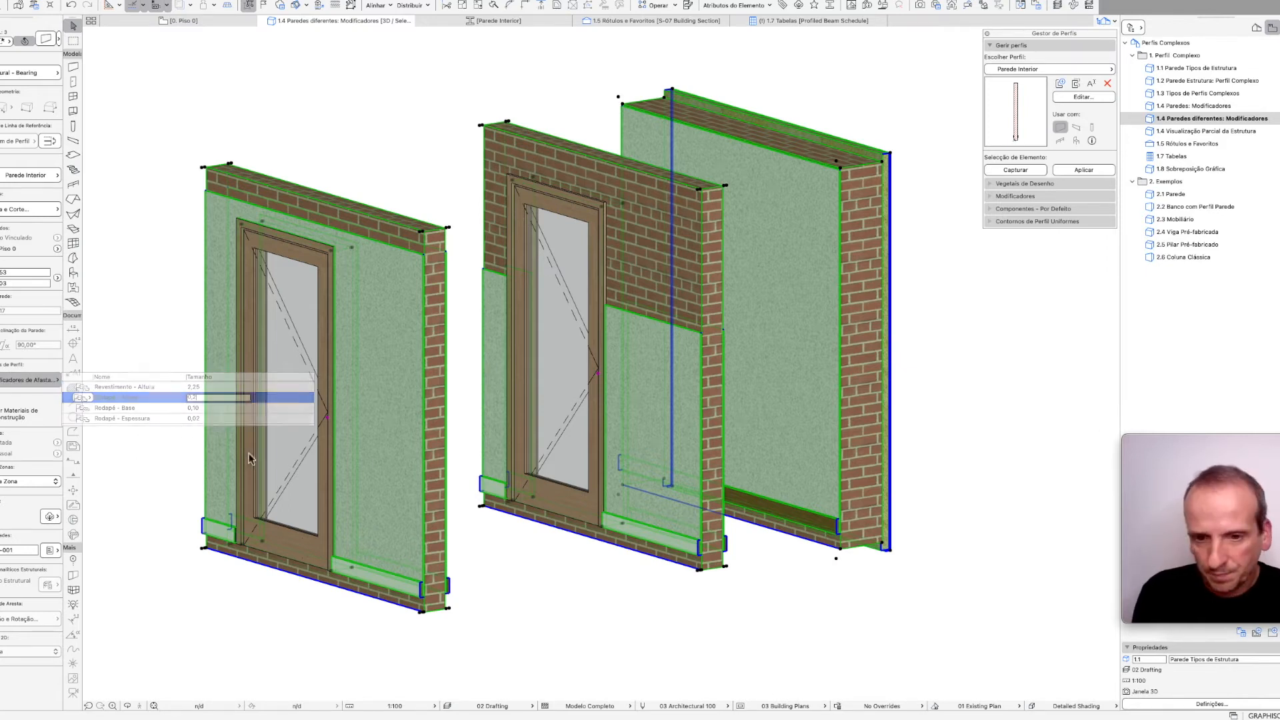
{"action": "key", "text": "Return"}
{"action": "left_click", "coordinate": [825, 596]}
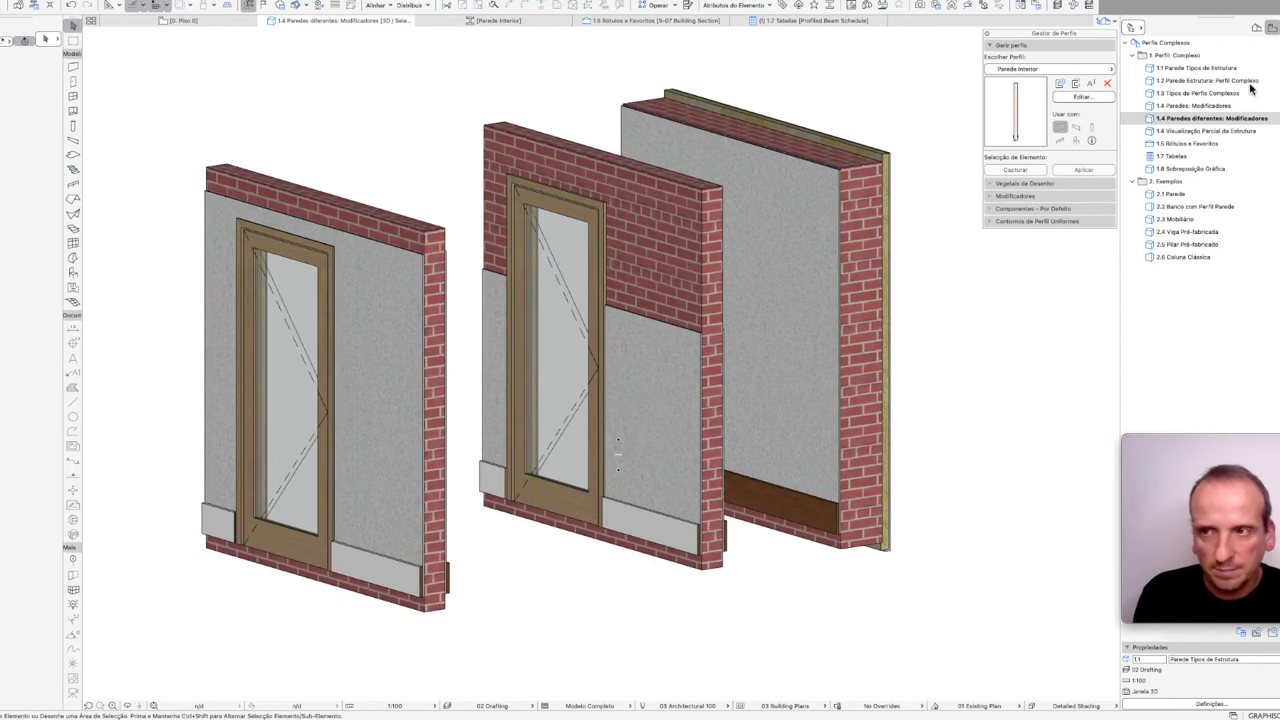
- Open view 1.4 Visualização Parcial da Estrutura and display the wall first as Modelo Completo, finally as Apenas Núcleo
{"action": "double_click", "coordinate": [1238, 131]}
{"action": "middle_click_drag", "start_coordinate": [547, 376], "coordinate": [745, 377]}
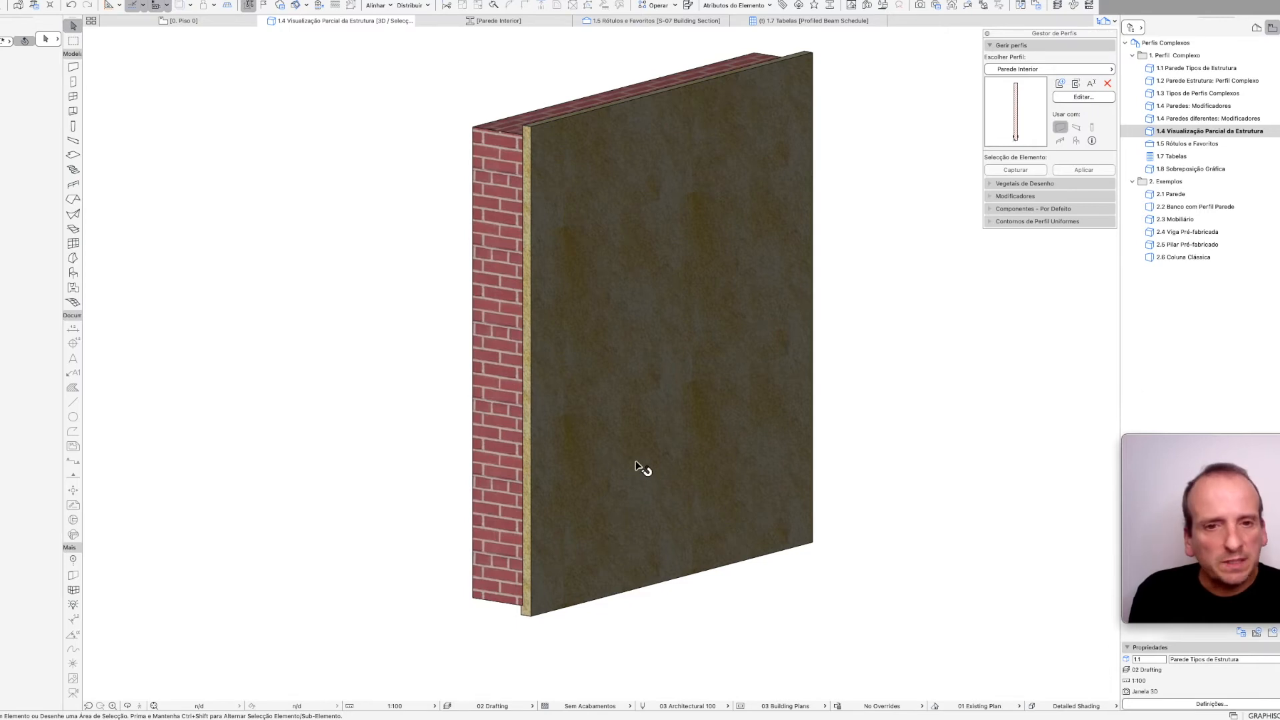
{"action": "left_click", "coordinate": [581, 707]}
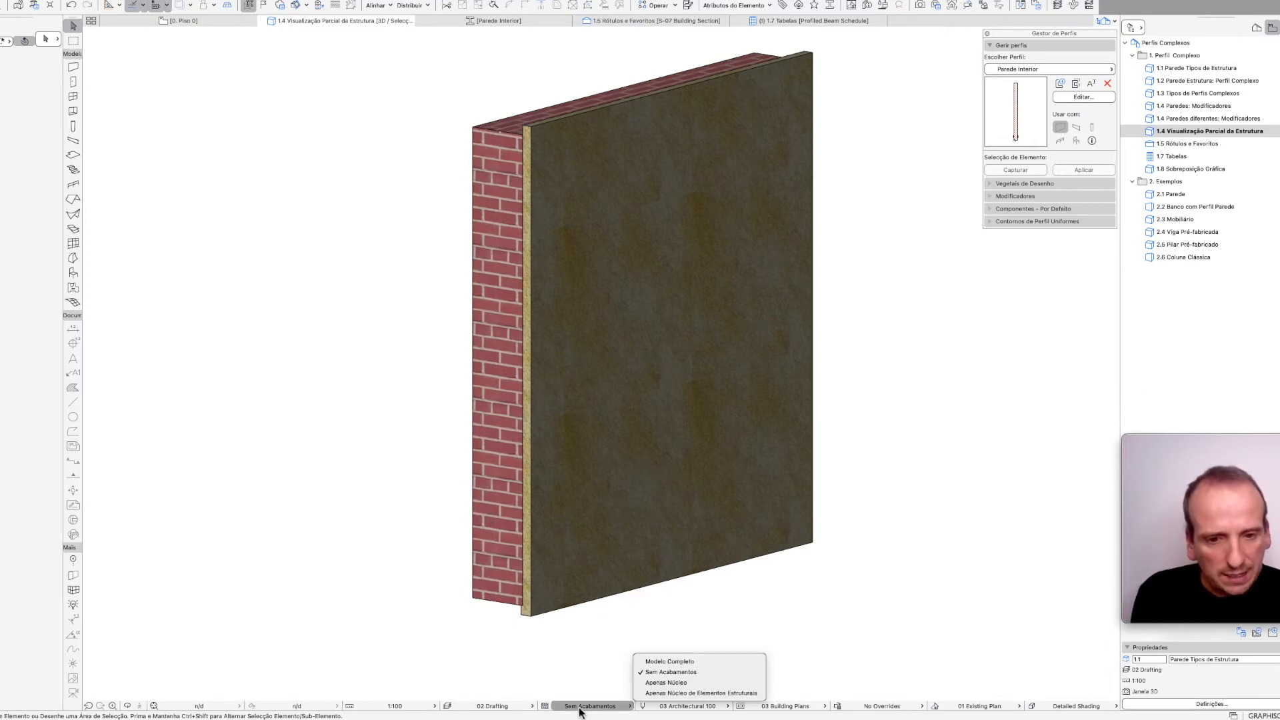
{"action": "left_click", "coordinate": [670, 662]}
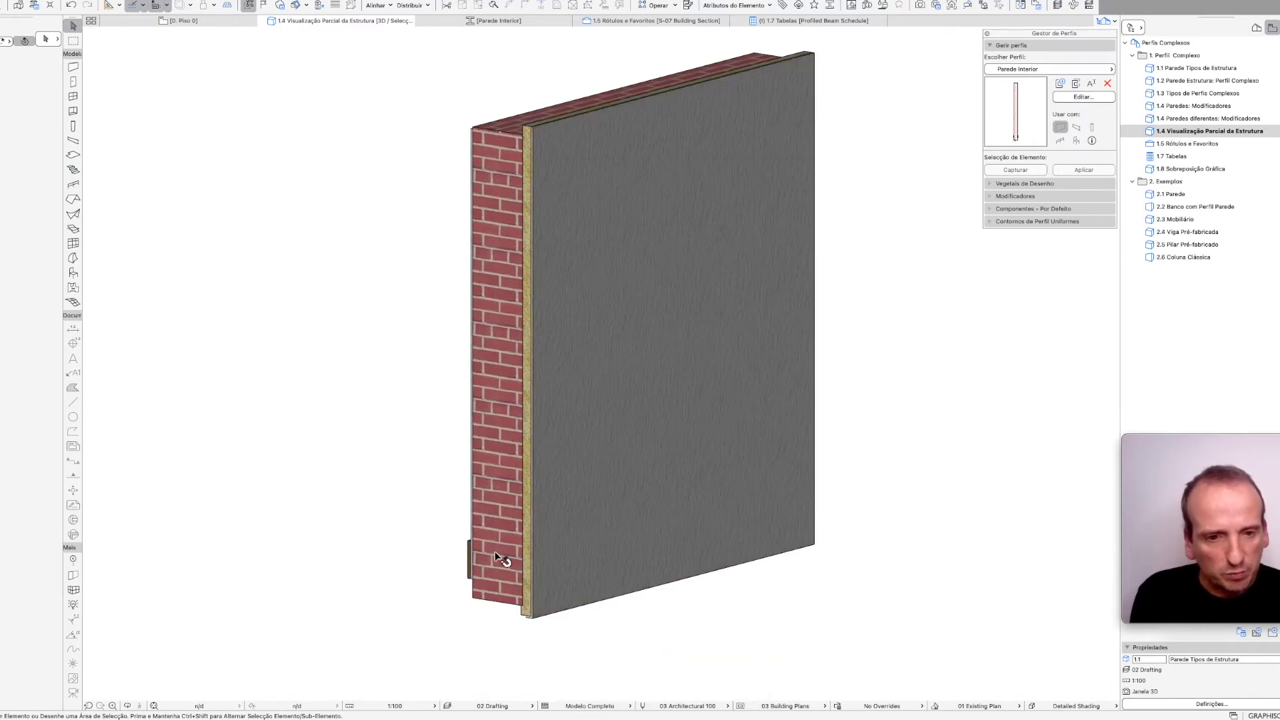
{"action": "middle_click_drag", "start_coordinate": [500, 610], "coordinate": [857, 586], "text": "shift"}
{"action": "left_click", "coordinate": [601, 706]}
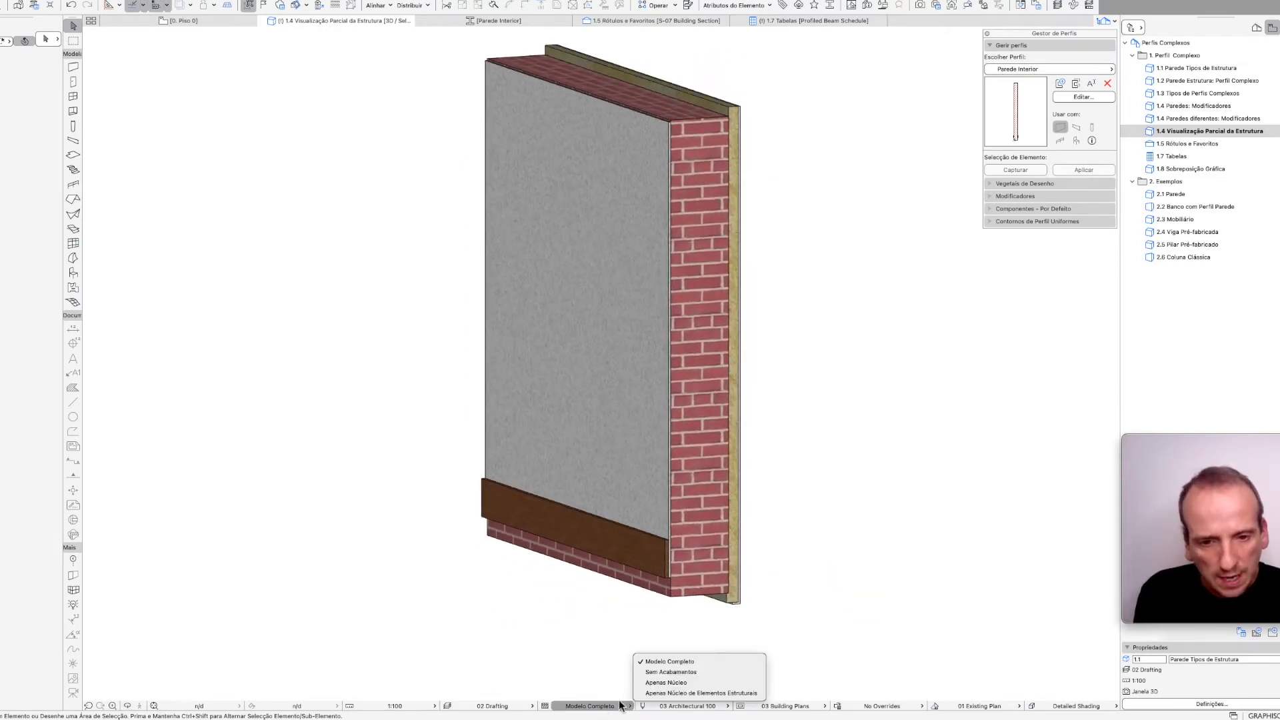
{"action": "left_click", "coordinate": [667, 683]}
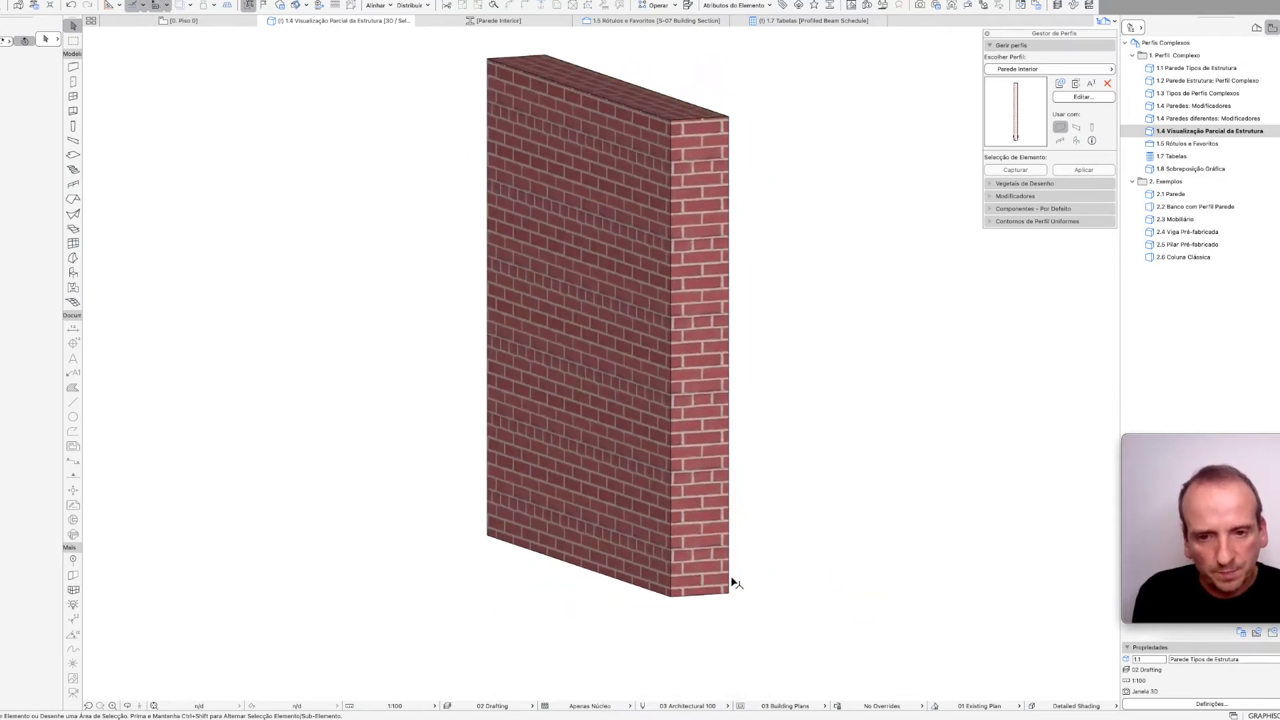
- Open section 1.5 Rótulos e Favoritos and graphically widen the web of the shortest I-profile beam to about 41 mm
{"action": "double_click", "coordinate": [1201, 145]}
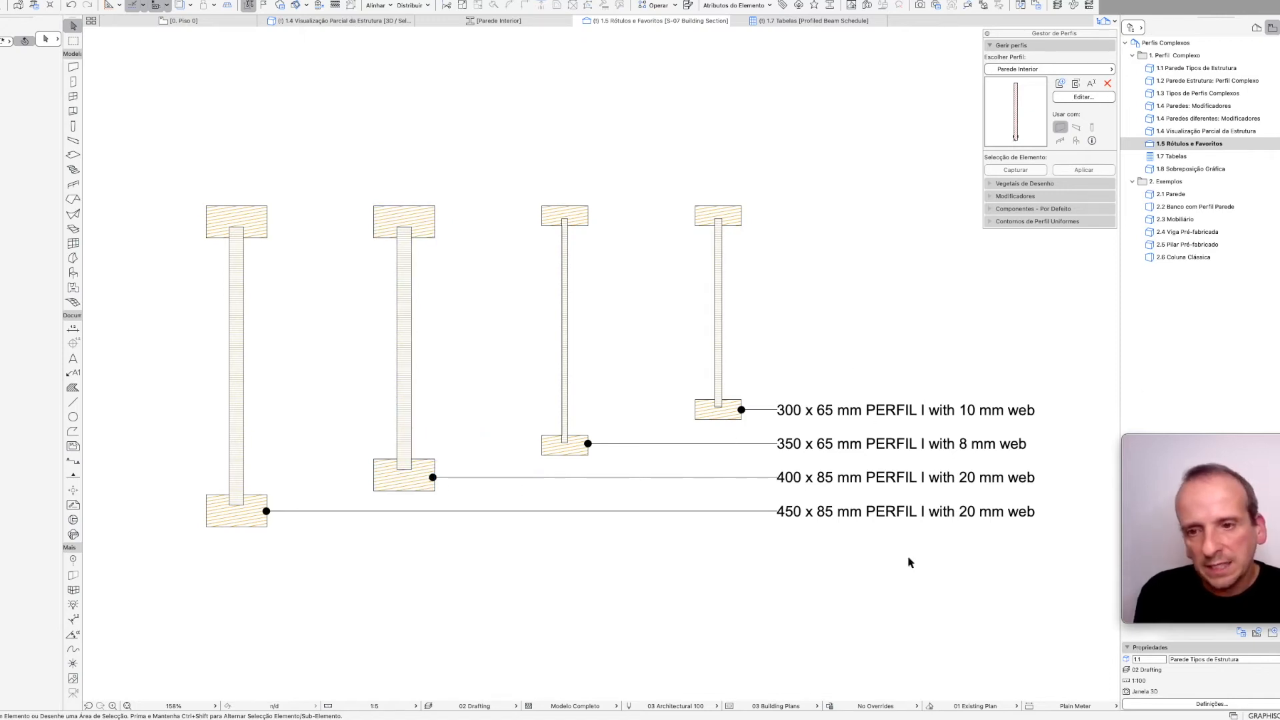
{"action": "scroll", "coordinate": [954, 413], "scroll_direction": "up", "scroll_amount": 5}
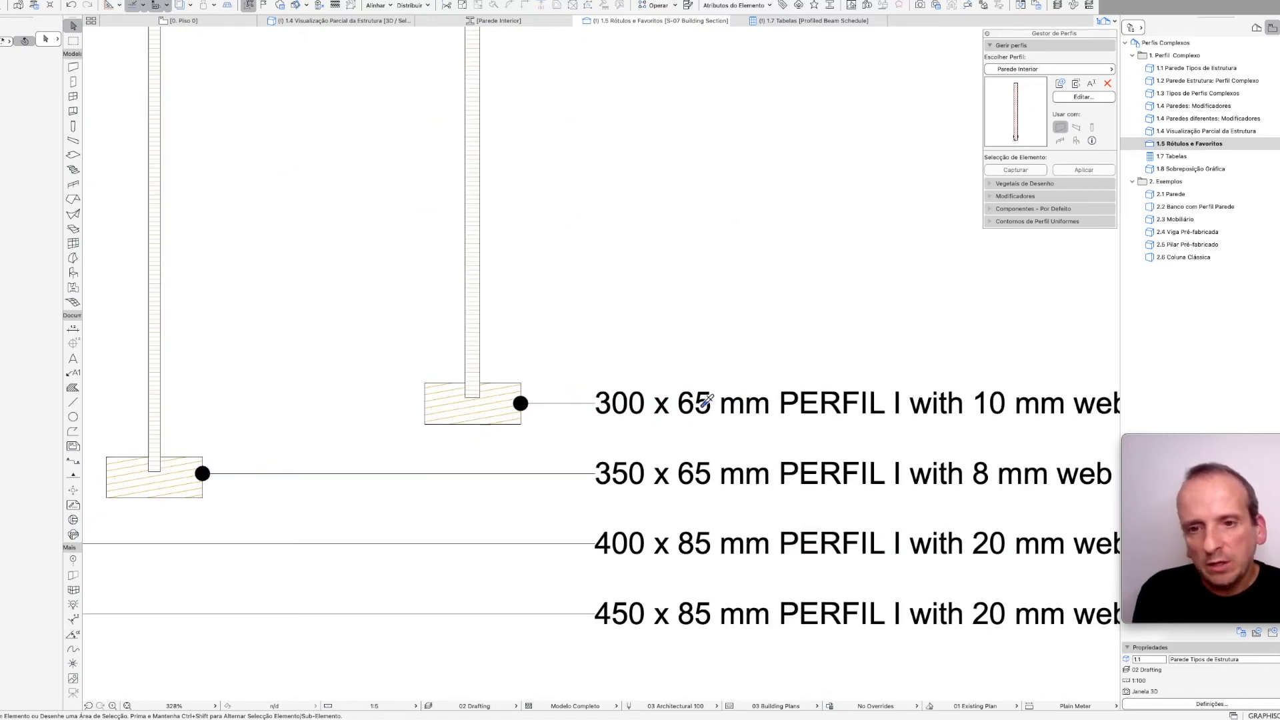
{"action": "scroll", "coordinate": [587, 405], "scroll_direction": "down", "scroll_amount": 2}
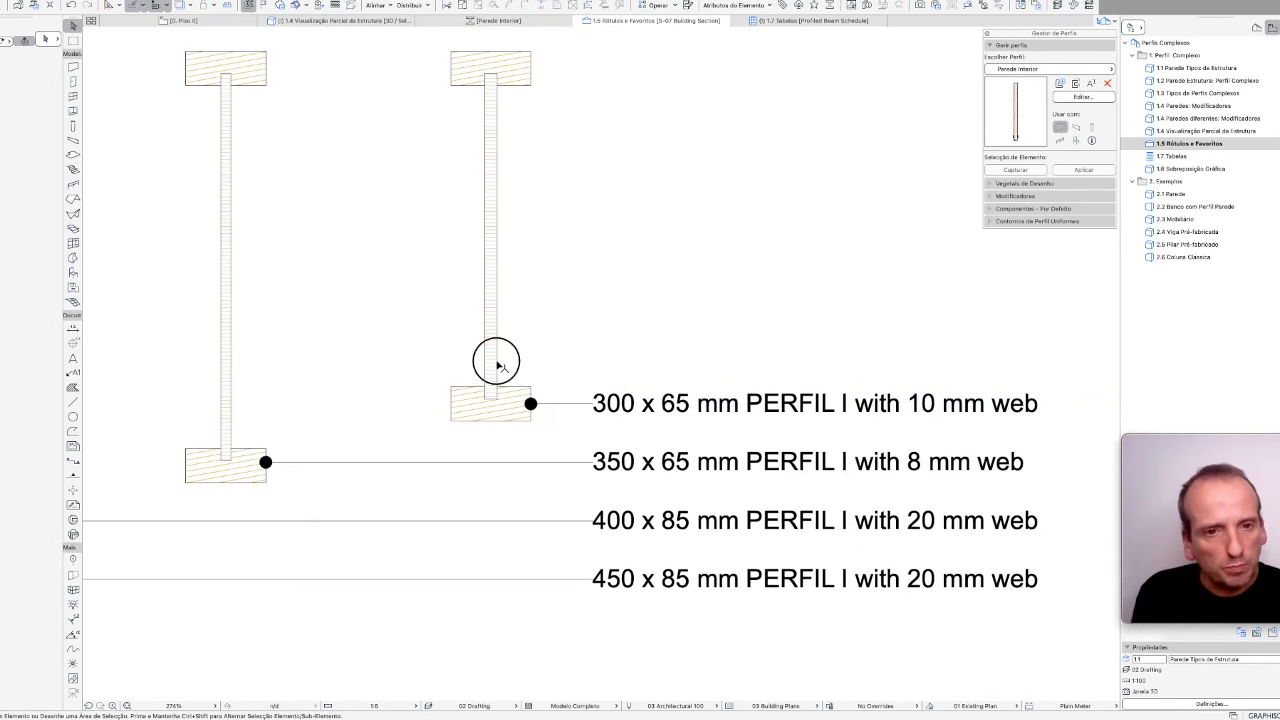
{"action": "left_click", "coordinate": [499, 365]}
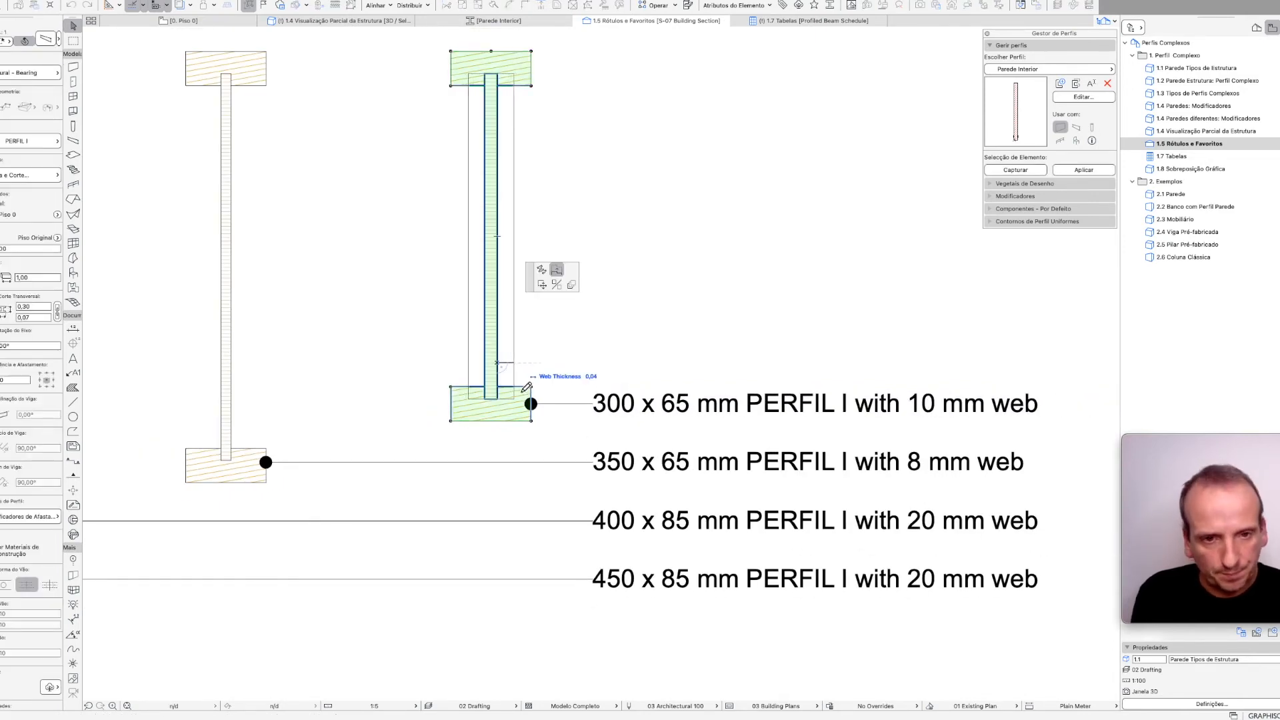
{"action": "left_click", "coordinate": [517, 387]}
{"action": "scroll", "coordinate": [517, 387], "scroll_direction": "down", "scroll_amount": 4}
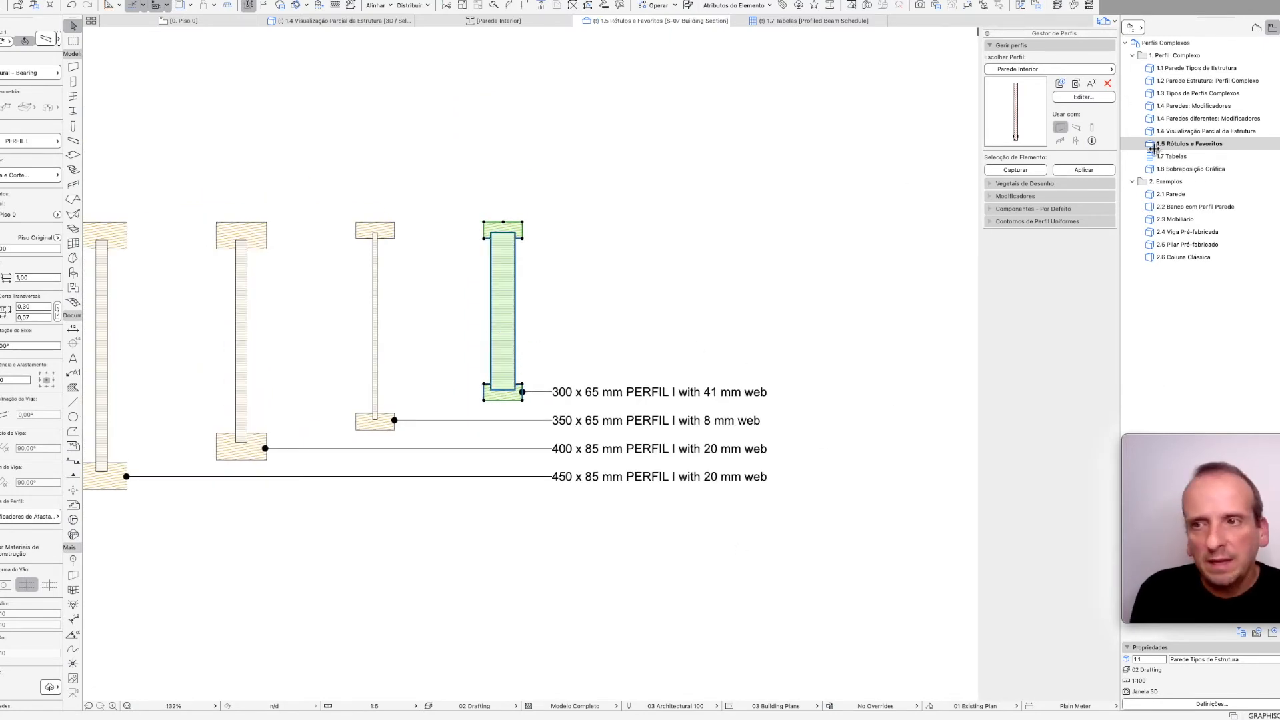
- In schedule 1.7 Tabelas, set Espessura to 0,01 for the 300-high PERFIL I and 0,02 for the 350-high one
{"action": "double_click", "coordinate": [1173, 157]}
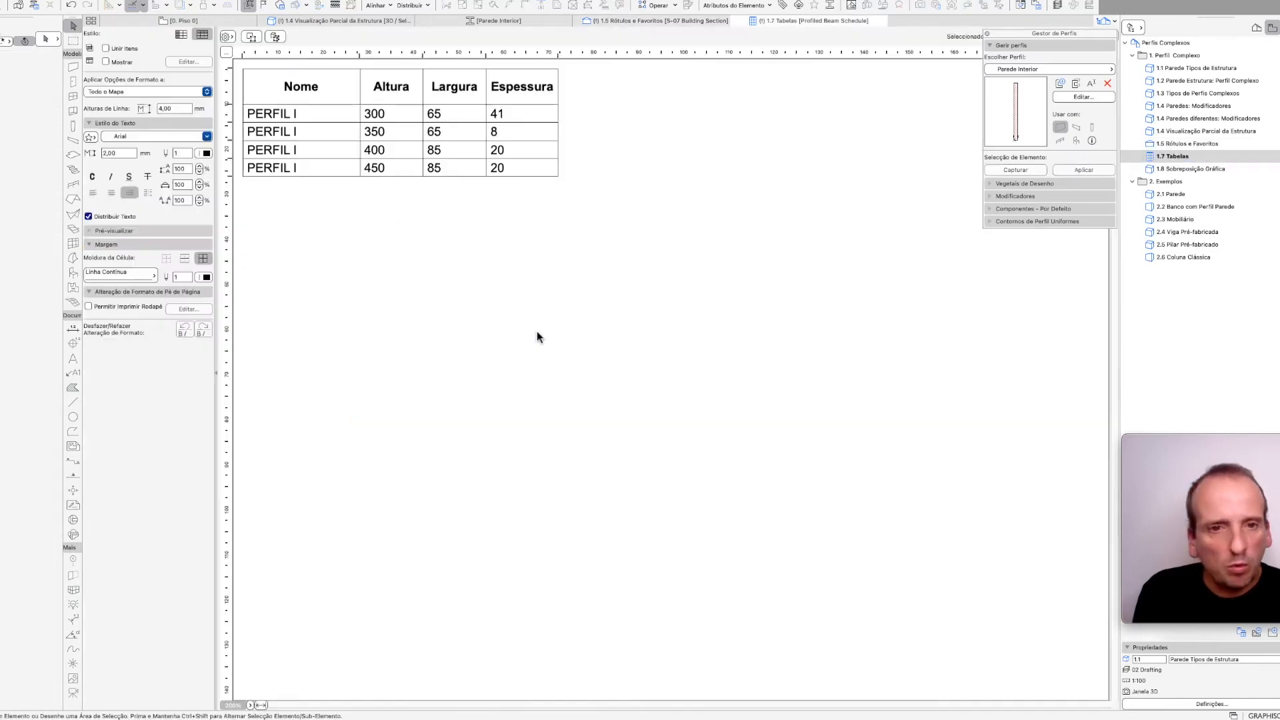
{"action": "left_click", "coordinate": [500, 114]}
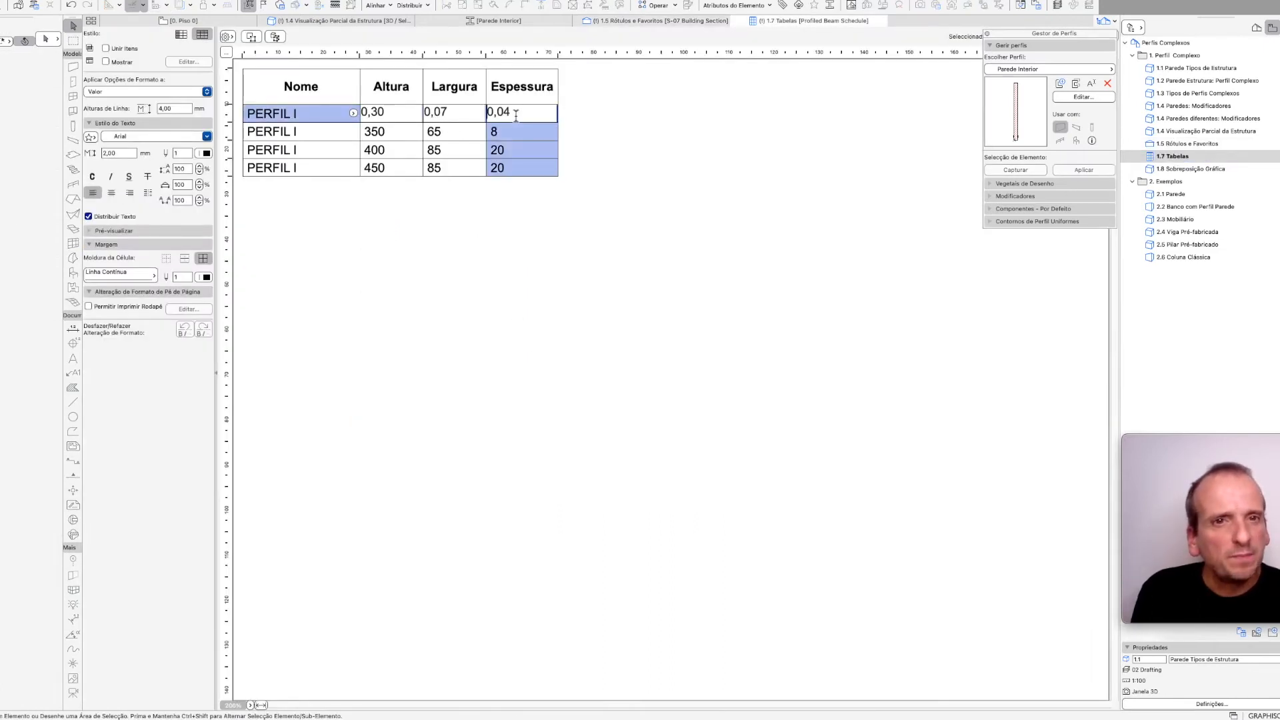
{"action": "left_click", "coordinate": [507, 113]}
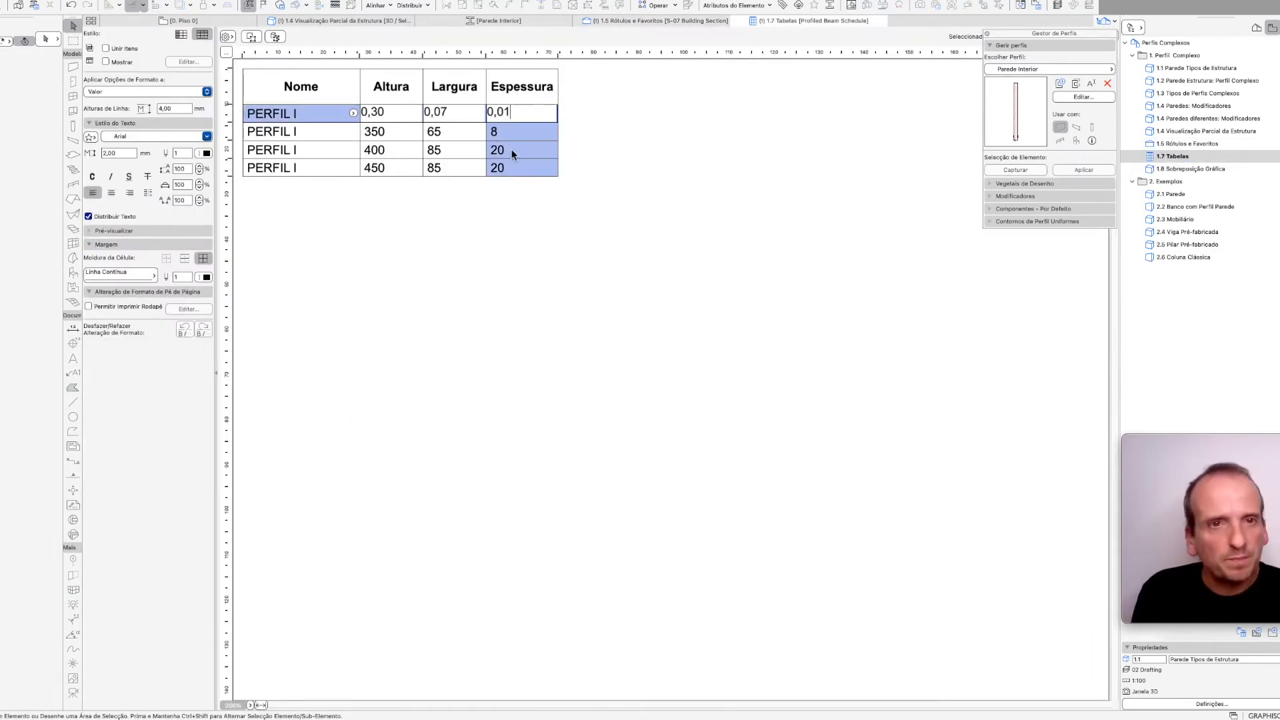
{"action": "left_click", "coordinate": [512, 132]}
{"action": "left_click_drag", "start_coordinate": [504, 132], "coordinate": [532, 132]}
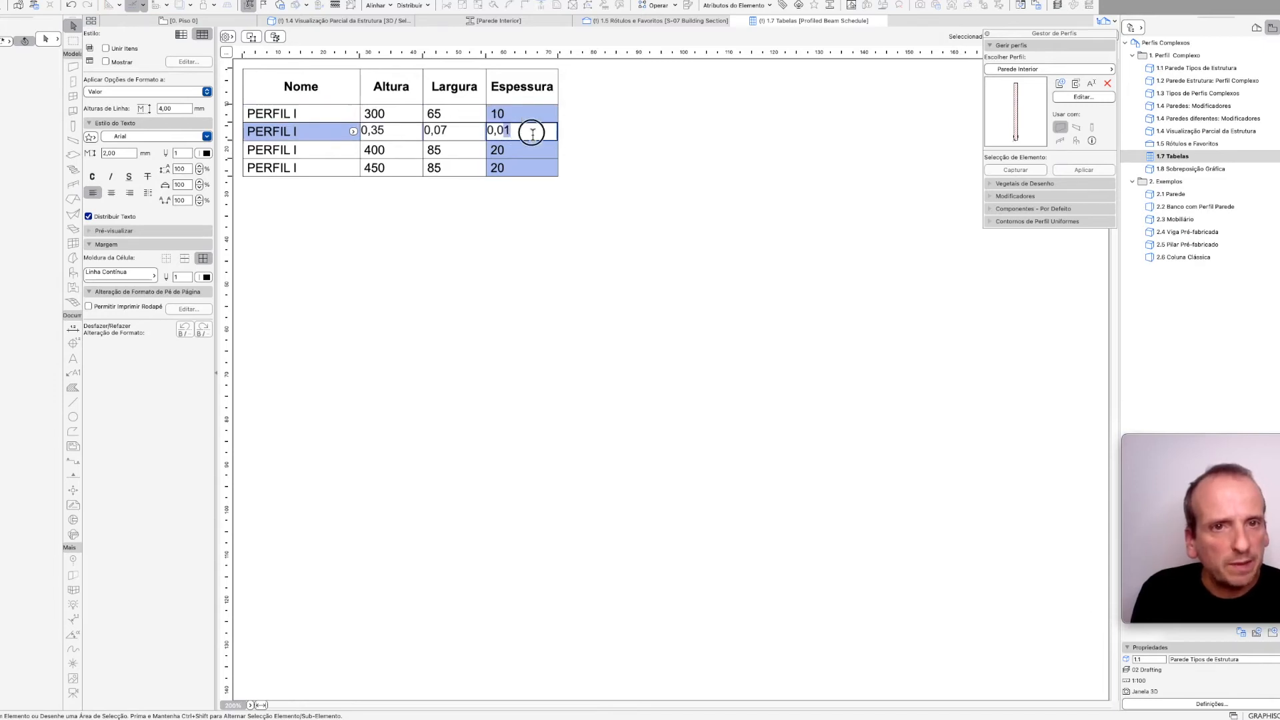
{"action": "type", "text": "2"}
{"action": "left_click", "coordinate": [684, 203]}
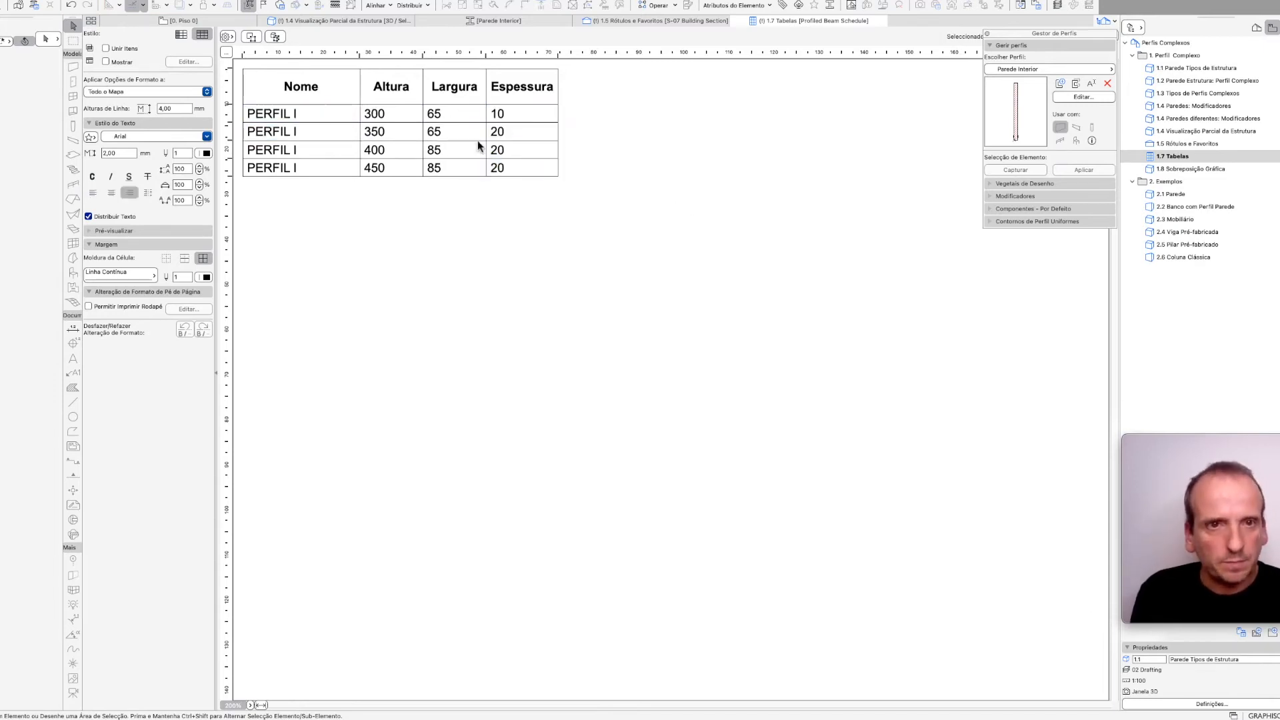
- Return to section 1.5 Rótulos e Favoritos, check the beam labels and inspect the four I-profile beams by selecting them
{"action": "left_click", "coordinate": [631, 20]}
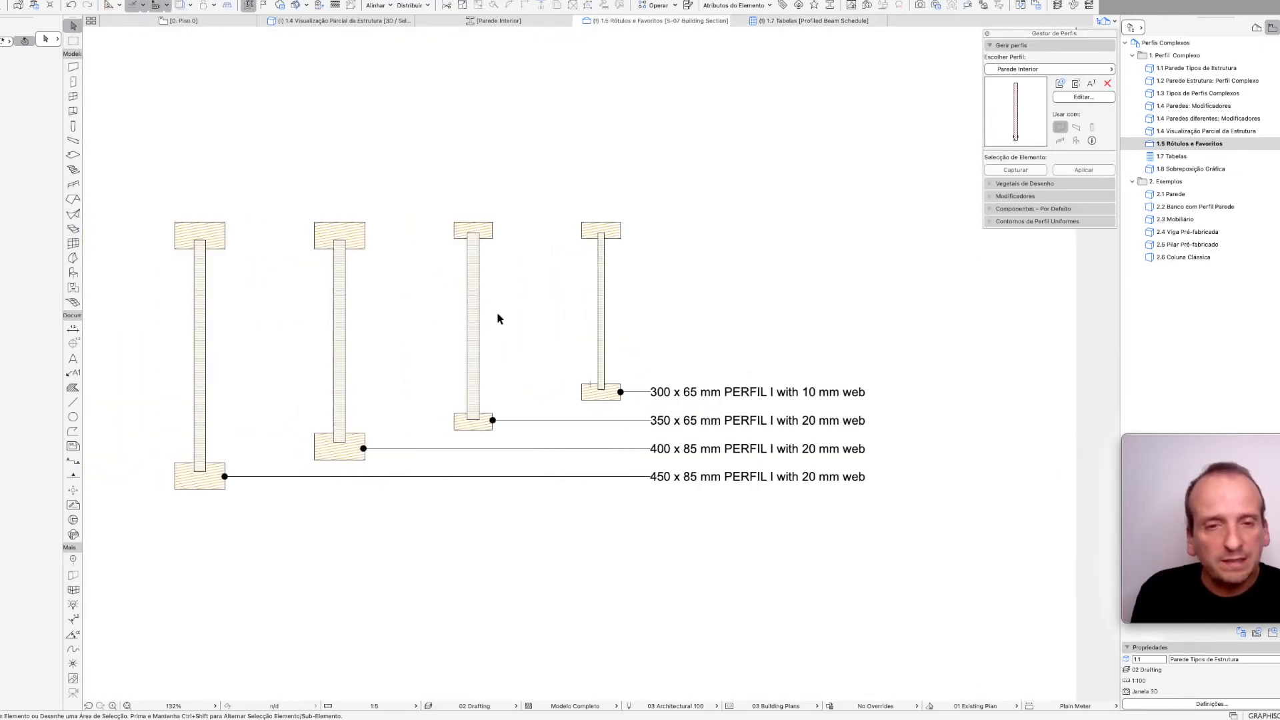
{"action": "left_click_drag", "start_coordinate": [675, 217], "coordinate": [208, 297]}
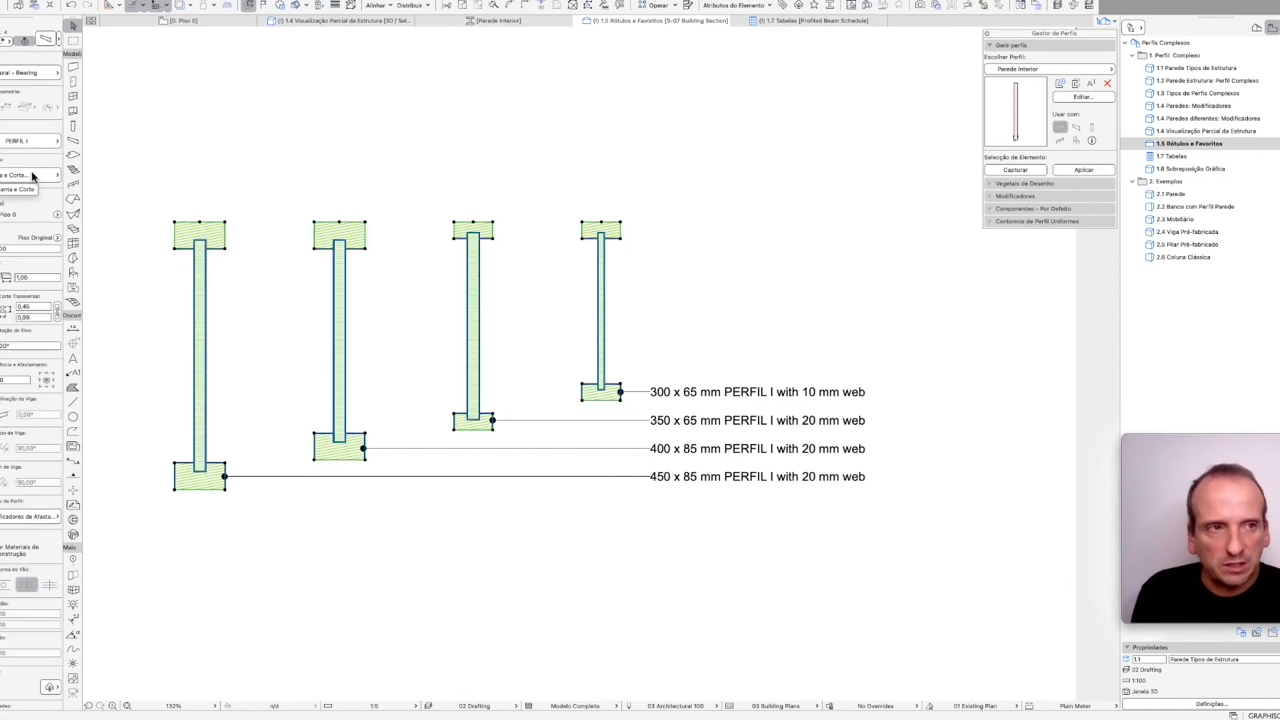
{"action": "key", "text": "Escape"}
- Open view 1.8 Sobreposição Gráfica and graphically widen the web of the red I-profile beam to about 0,04
{"action": "left_click", "coordinate": [1187, 172]}
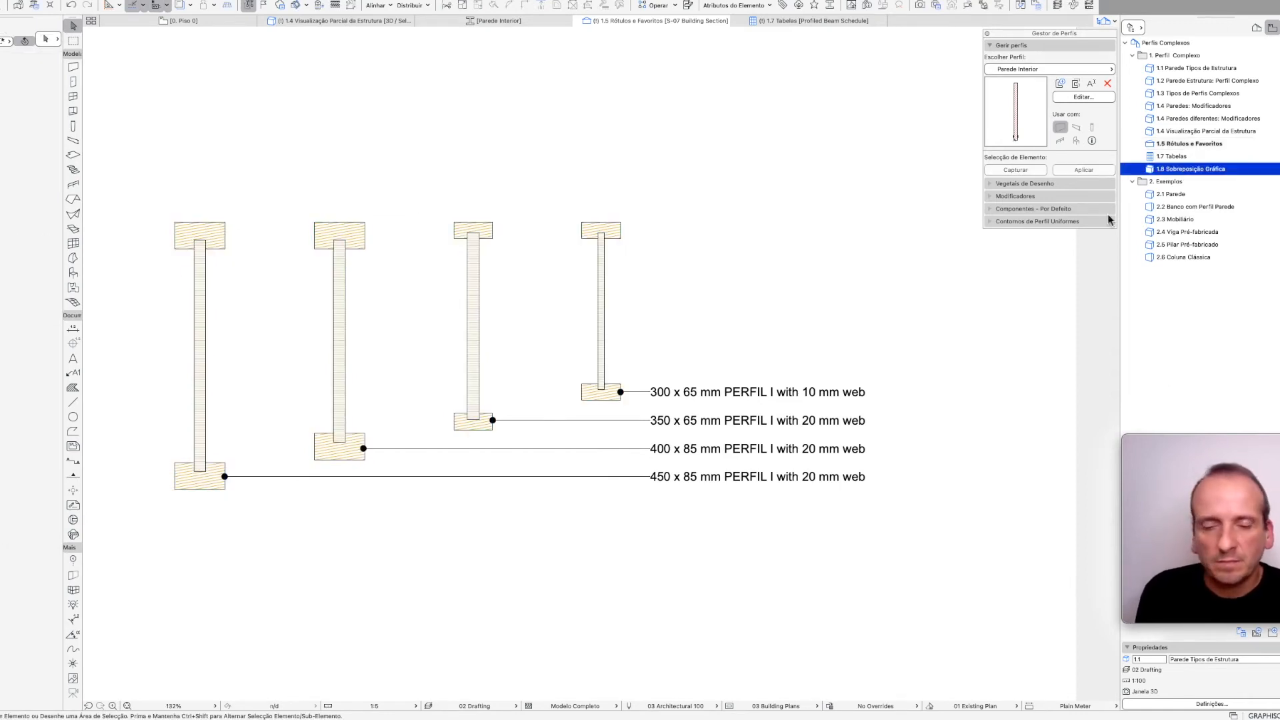
{"action": "scroll", "coordinate": [726, 444], "scroll_direction": "right", "scroll_amount": 2}
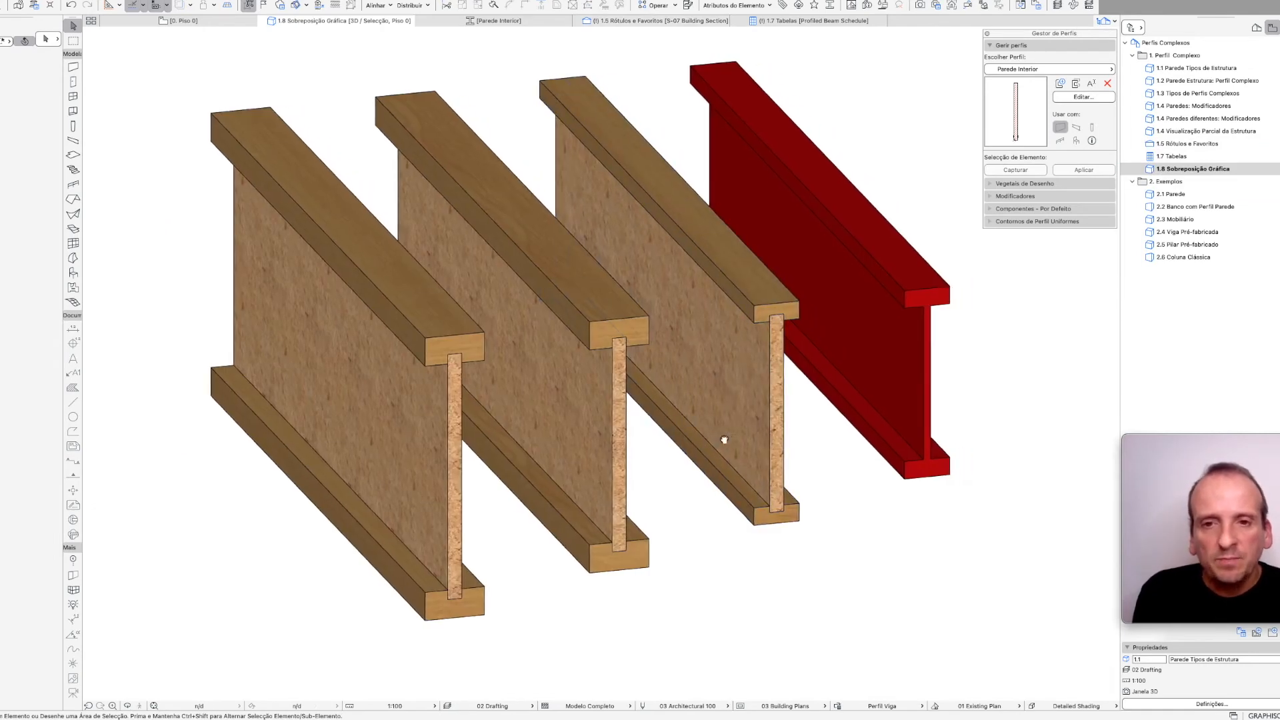
{"action": "scroll", "coordinate": [894, 438], "scroll_direction": "right", "scroll_amount": 2}
{"action": "scroll", "coordinate": [909, 434], "scroll_direction": "right", "scroll_amount": 1}
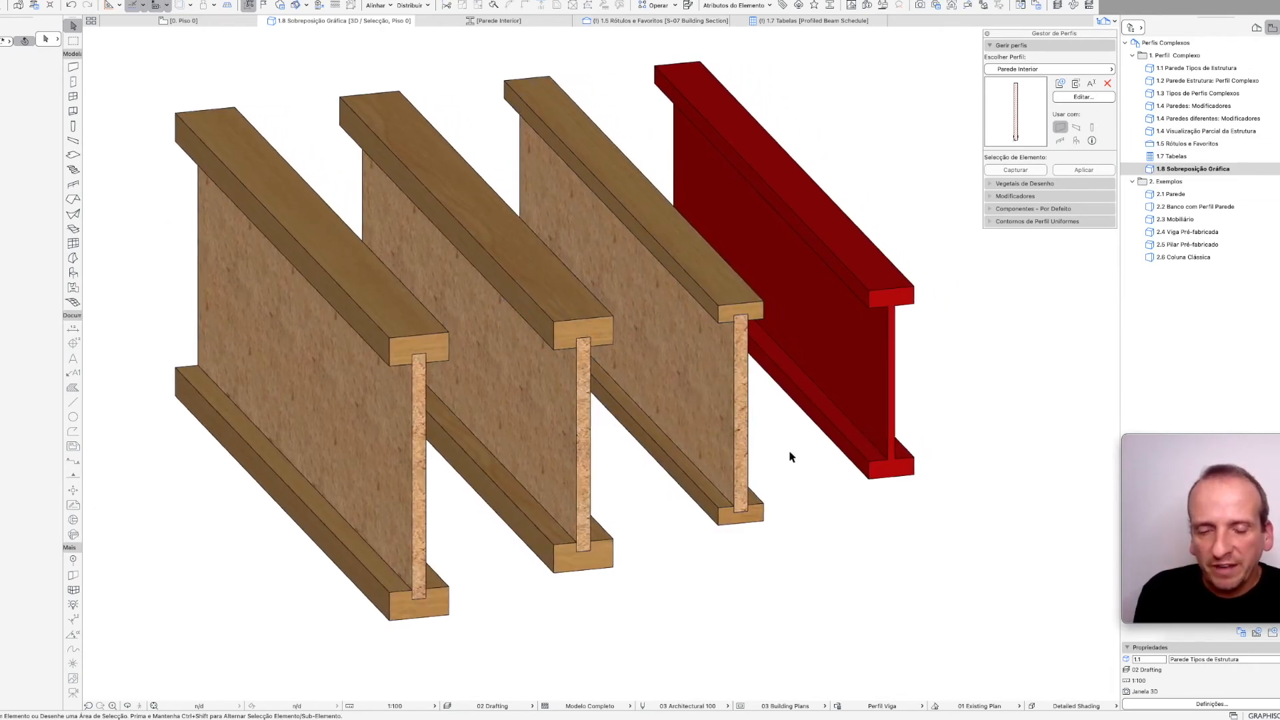
{"action": "scroll", "coordinate": [775, 451], "scroll_direction": "up", "scroll_amount": 2}
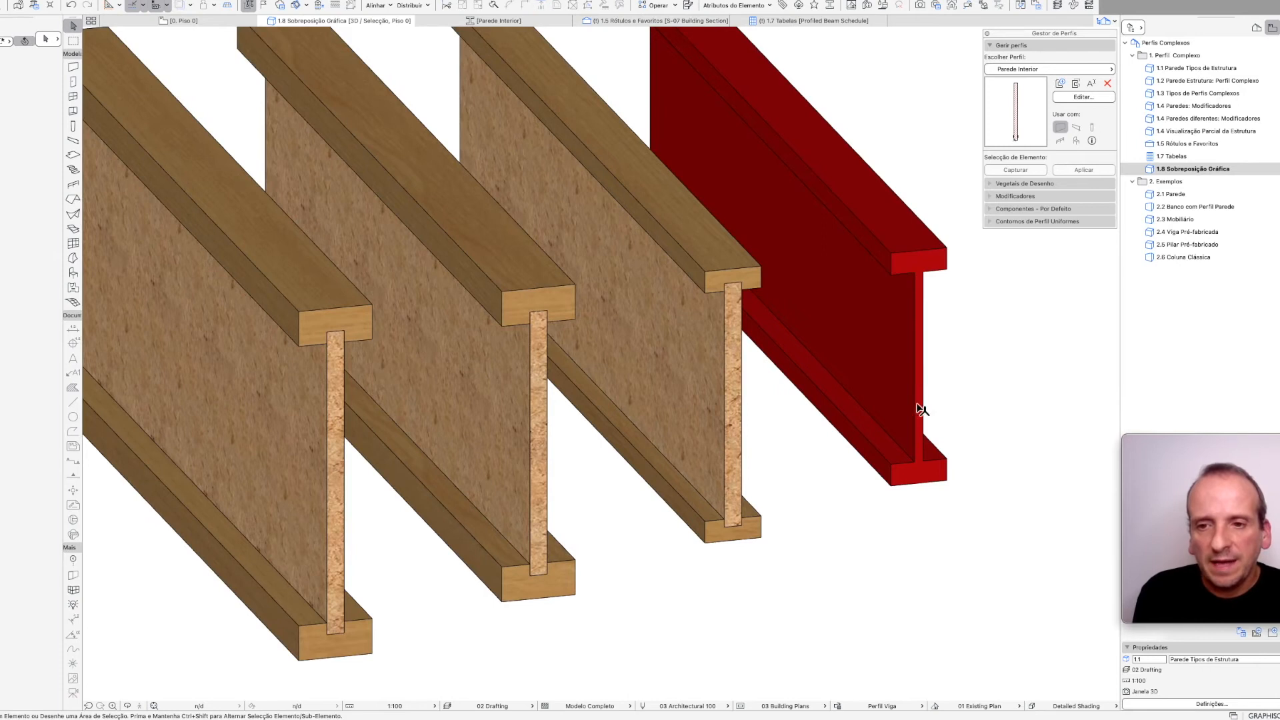
{"action": "scroll", "coordinate": [921, 409], "scroll_direction": "up", "scroll_amount": 2}
{"action": "scroll", "coordinate": [920, 410], "scroll_direction": "up", "scroll_amount": 3}
{"action": "left_click", "coordinate": [914, 407]}
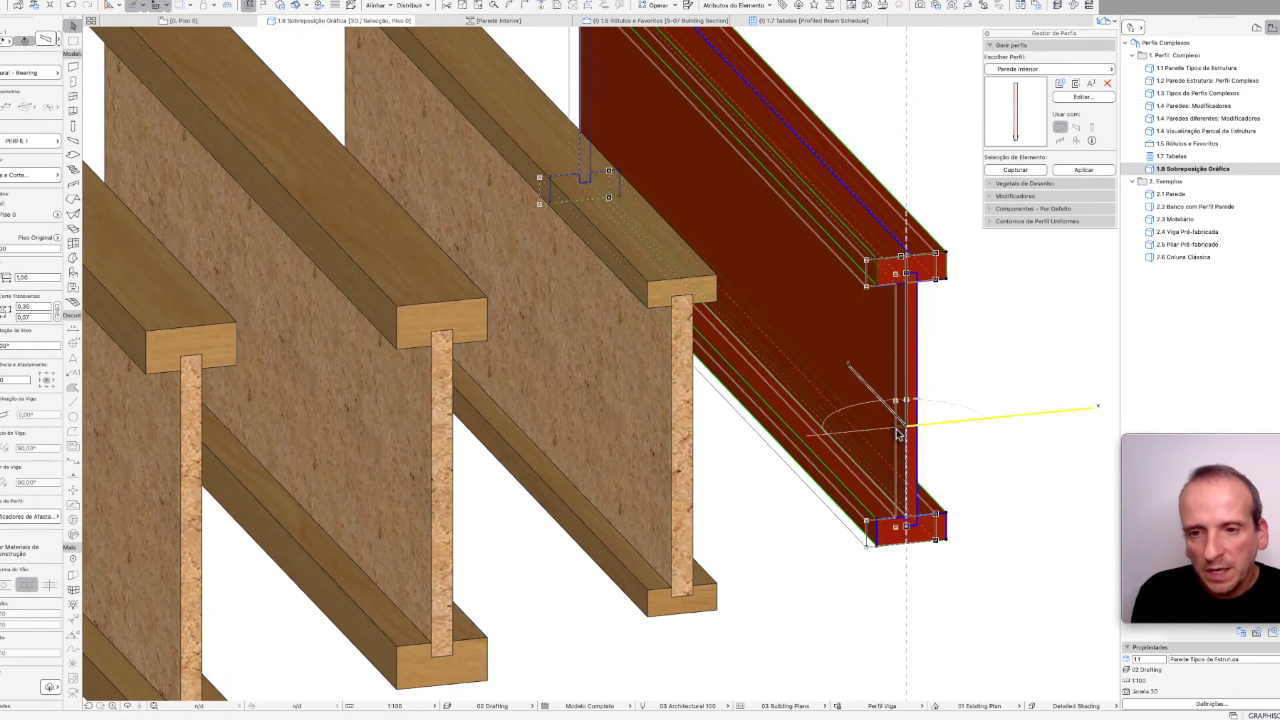
{"action": "left_click", "coordinate": [907, 425]}
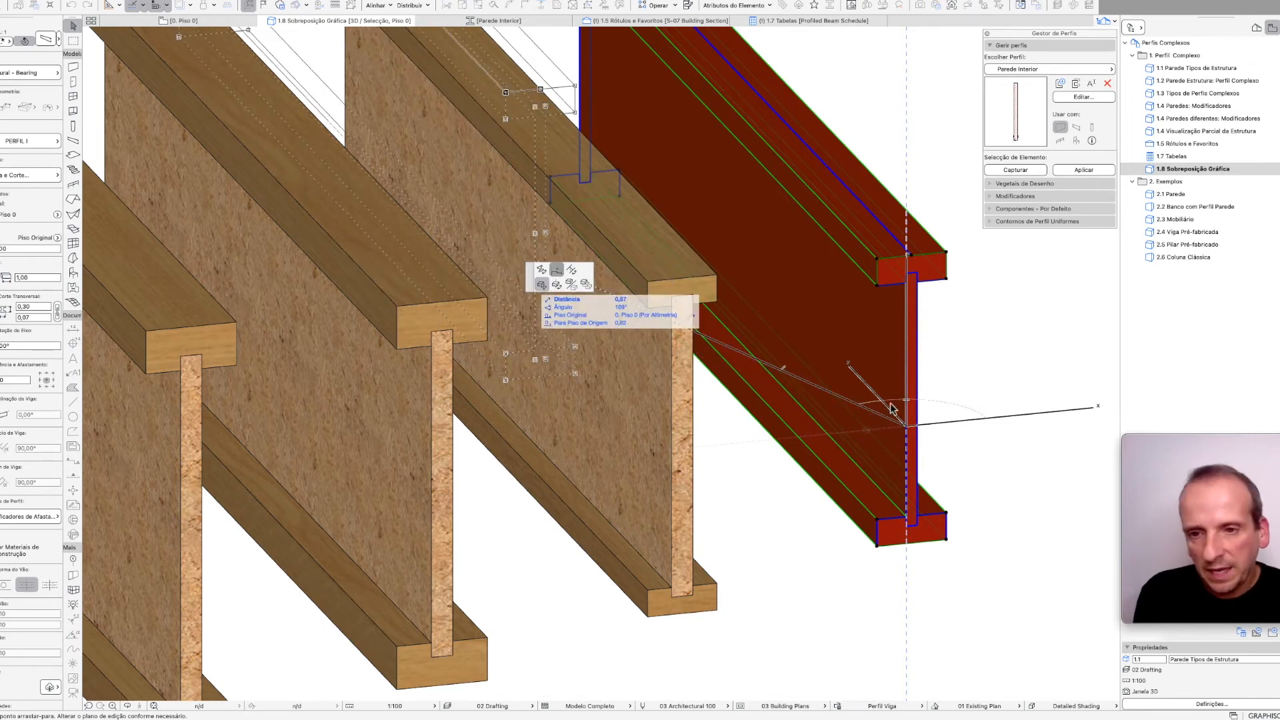
{"action": "left_click", "coordinate": [894, 409]}
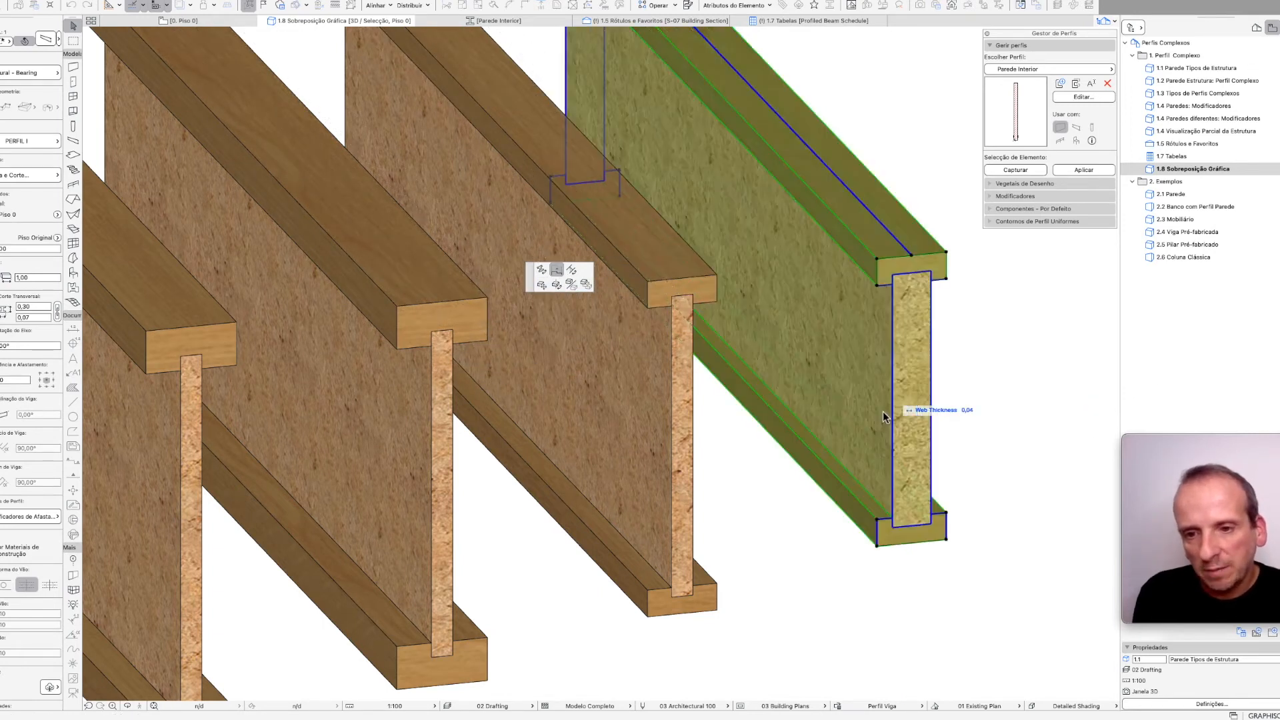
{"action": "left_click", "coordinate": [1010, 400]}
- Reduce the Web Thickness modifier of the two shortest I-profile beams together to a thin web
{"action": "scroll", "coordinate": [803, 392], "scroll_direction": "down", "scroll_amount": 3}
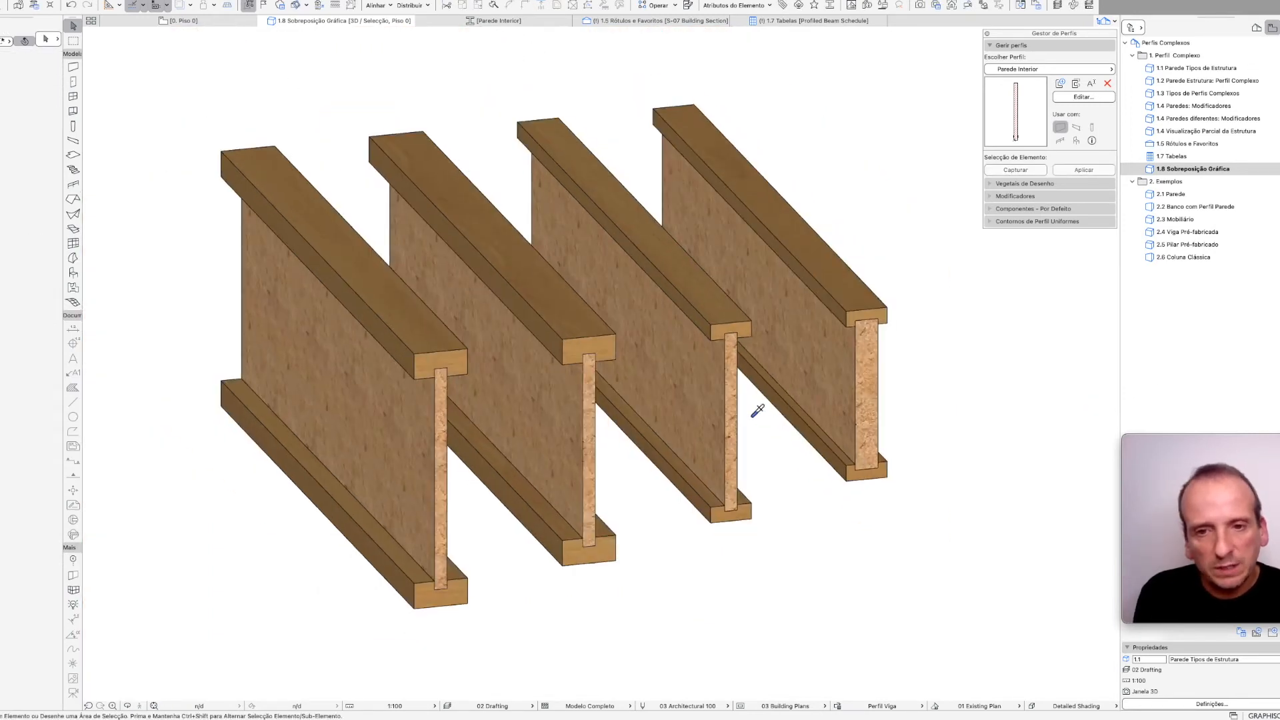
{"action": "left_click_drag", "start_coordinate": [965, 566], "coordinate": [664, 224]}
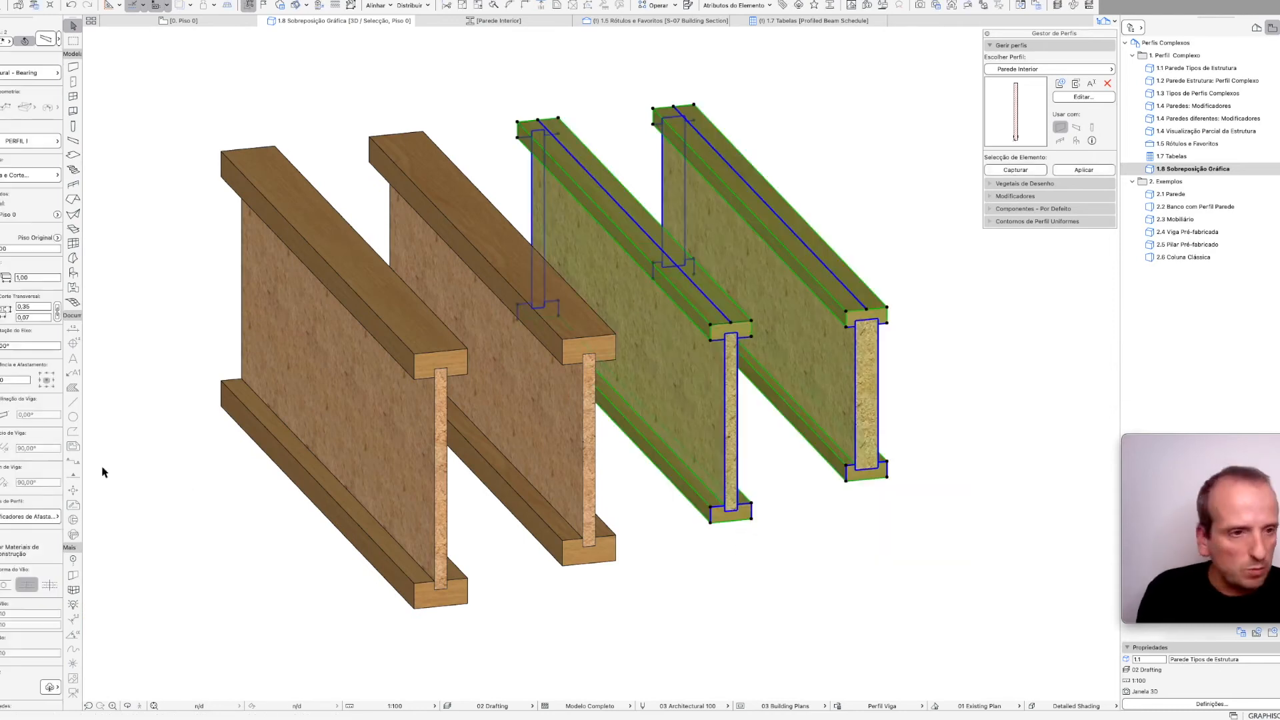
{"action": "left_click", "coordinate": [26, 516]}
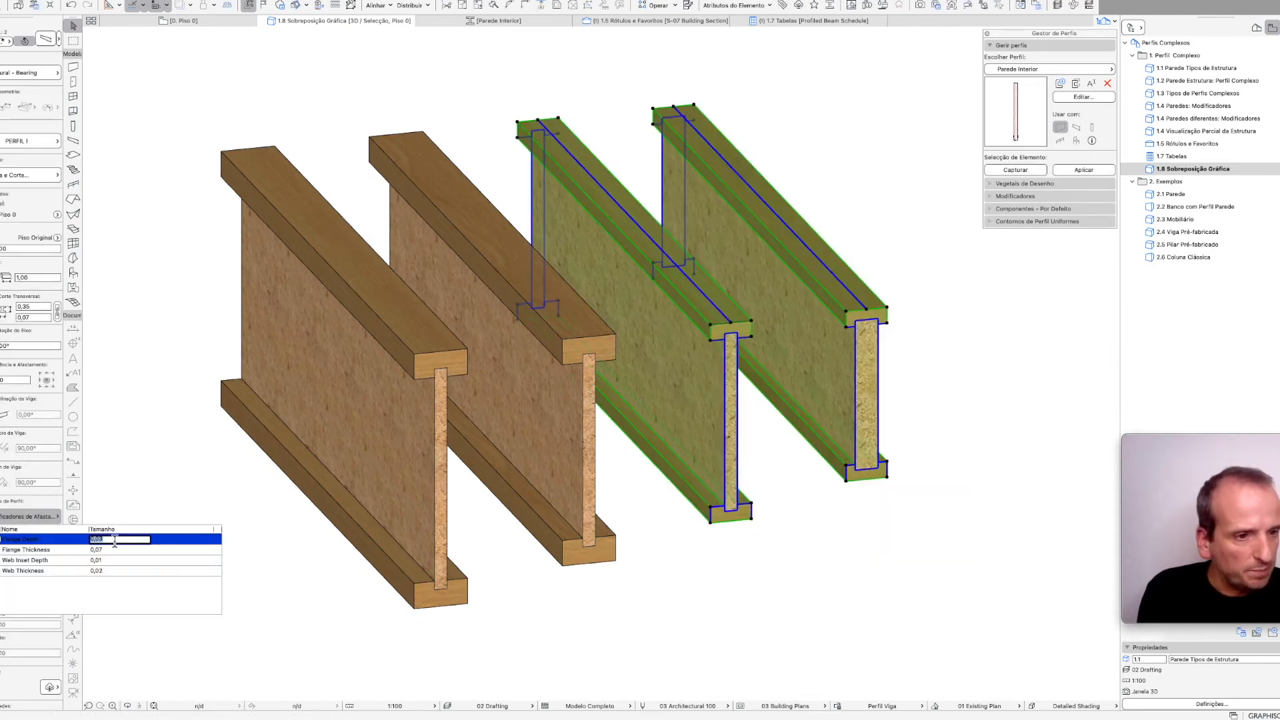
{"action": "left_click", "coordinate": [99, 571]}
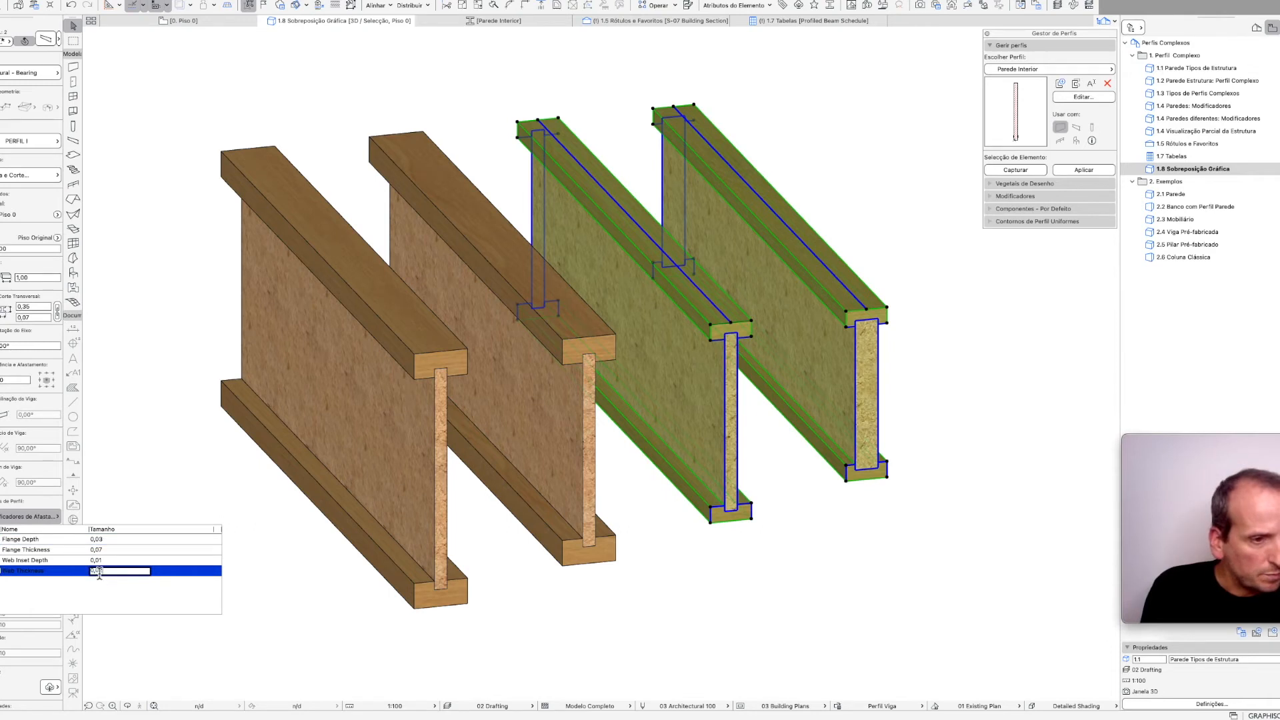
{"action": "left_click", "coordinate": [186, 472]}
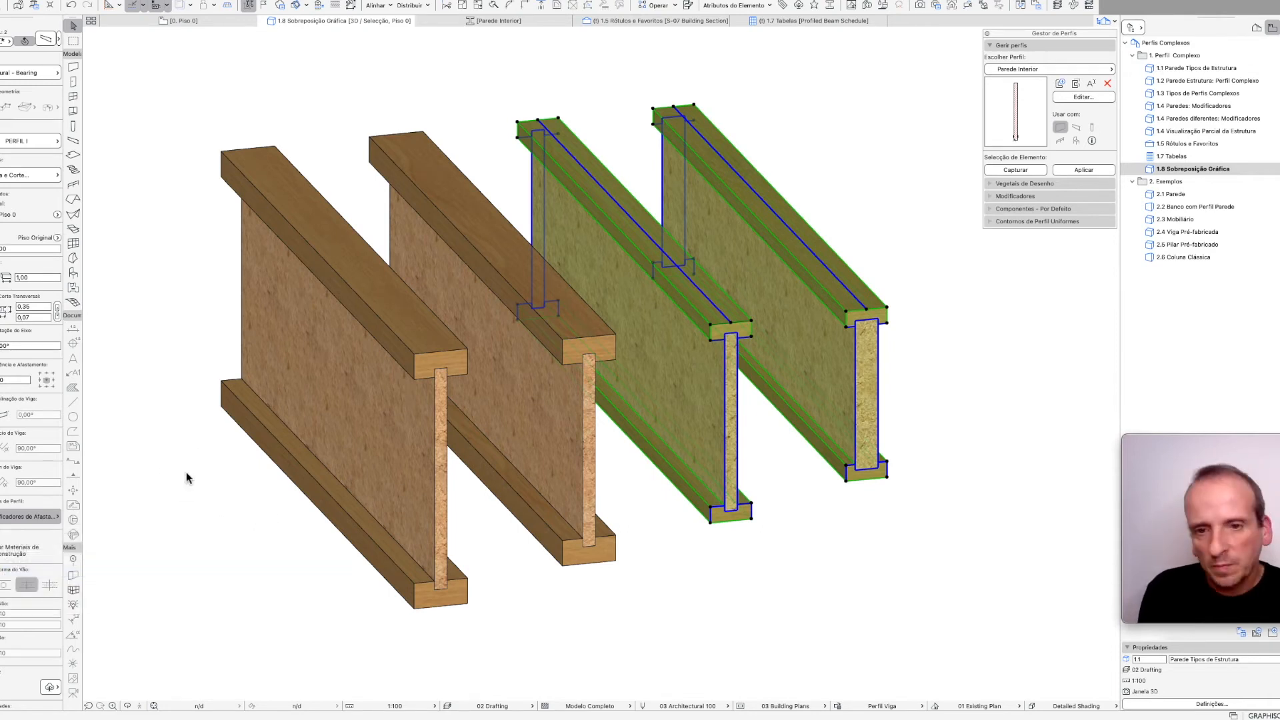
{"action": "left_click", "coordinate": [605, 656]}
{"action": "middle_click_drag", "start_coordinate": [687, 496], "coordinate": [707, 480]}
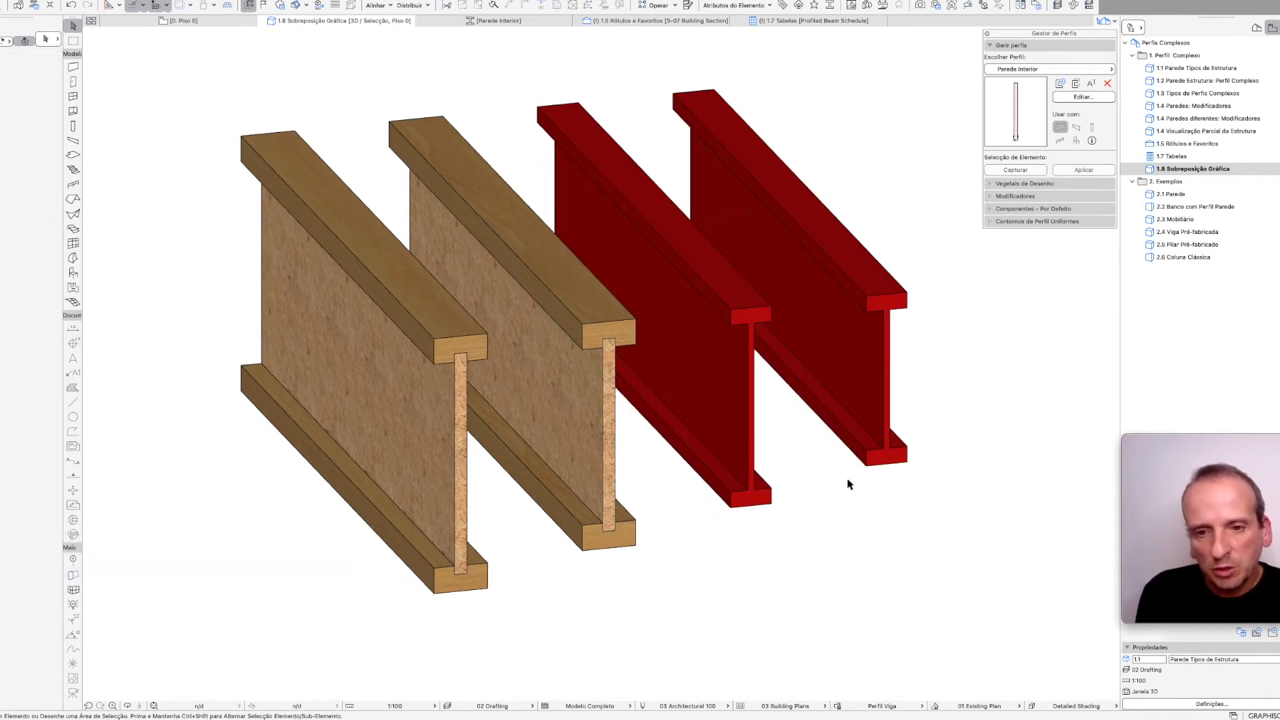
{"action": "middle_click_drag", "start_coordinate": [497, 420], "coordinate": [522, 421]}
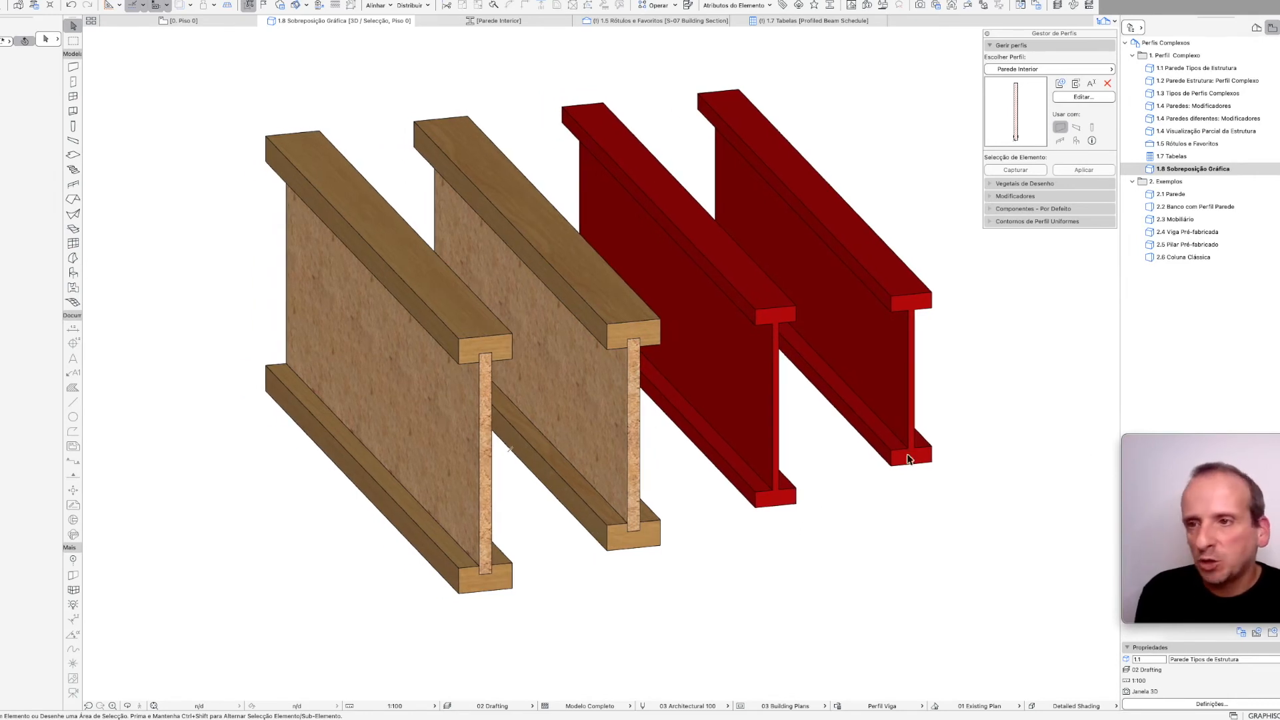
- Open view 2.1 Parede and graphically lower the exterior wall's wooden skirting board onto the finished floor surface
{"action": "double_click", "coordinate": [1174, 195]}
{"action": "middle_click_drag", "start_coordinate": [746, 536], "coordinate": [579, 463], "text": "shift"}
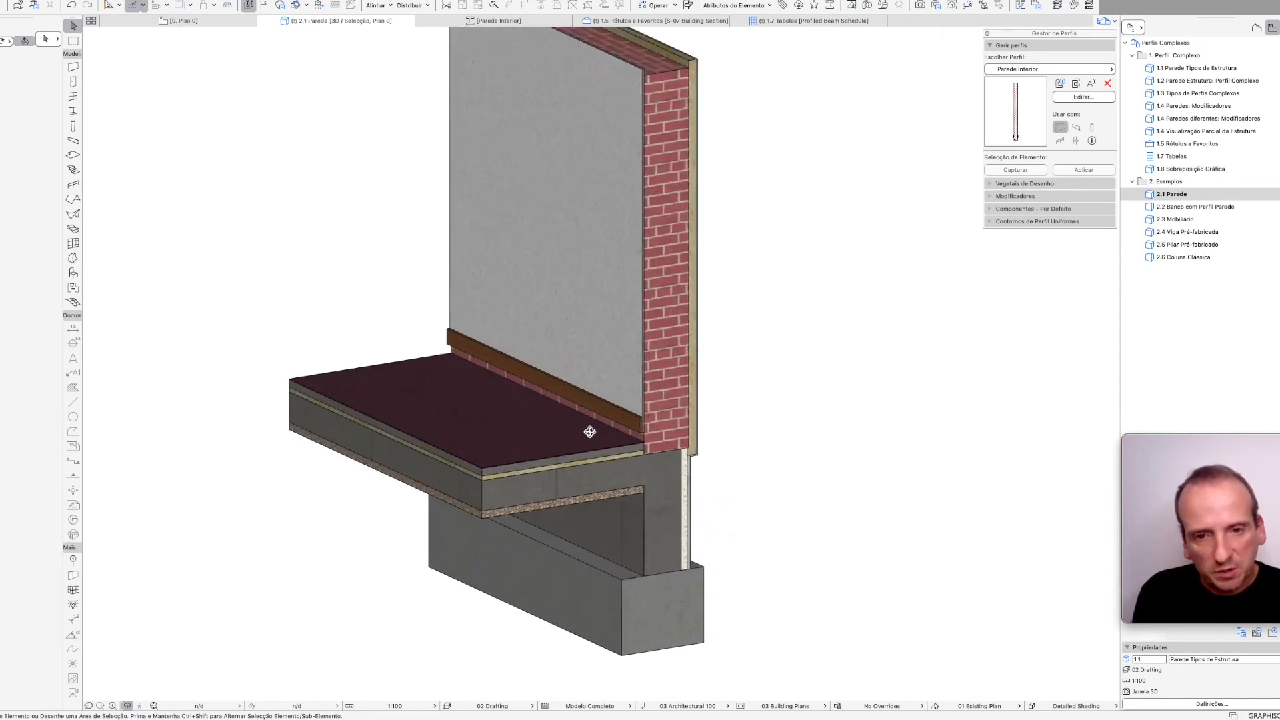
{"action": "scroll", "coordinate": [587, 429], "scroll_direction": "up", "scroll_amount": 8}
{"action": "middle_click_drag", "start_coordinate": [661, 522], "coordinate": [593, 486], "text": "shift"}
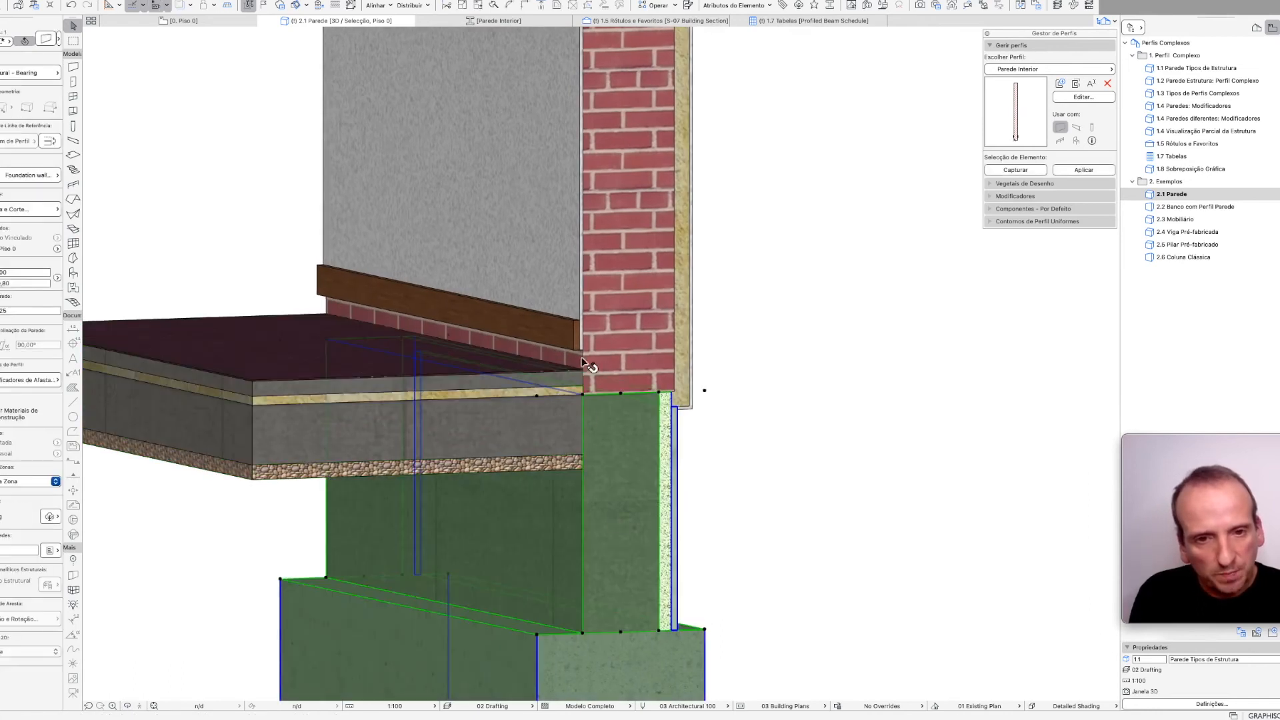
{"action": "scroll", "coordinate": [579, 342], "scroll_direction": "up", "scroll_amount": 5}
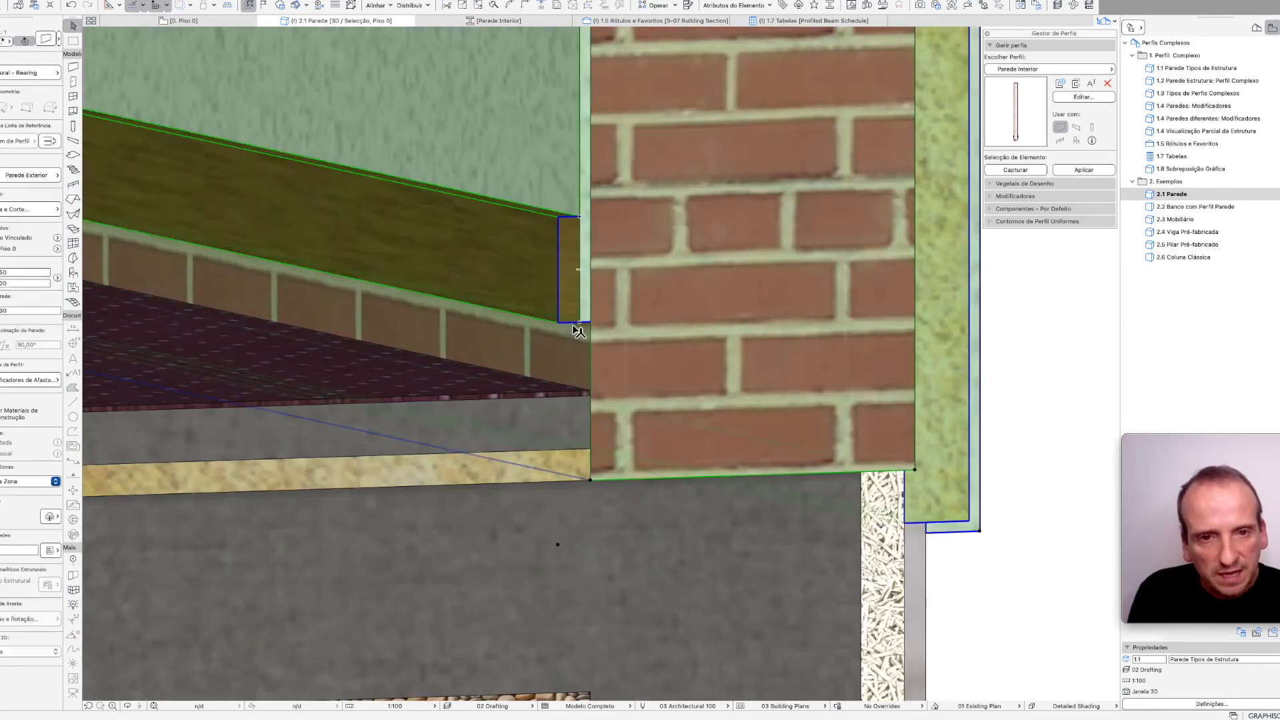
{"action": "left_click", "coordinate": [571, 326]}
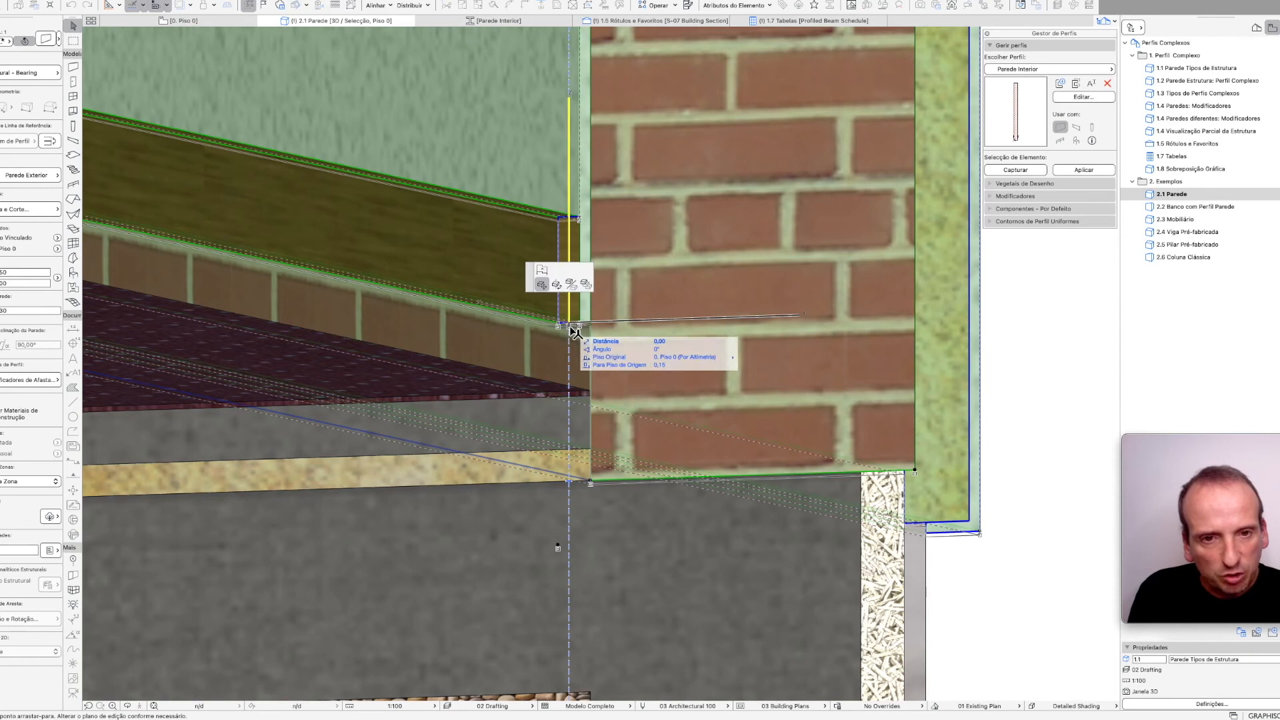
{"action": "left_click", "coordinate": [608, 431]}
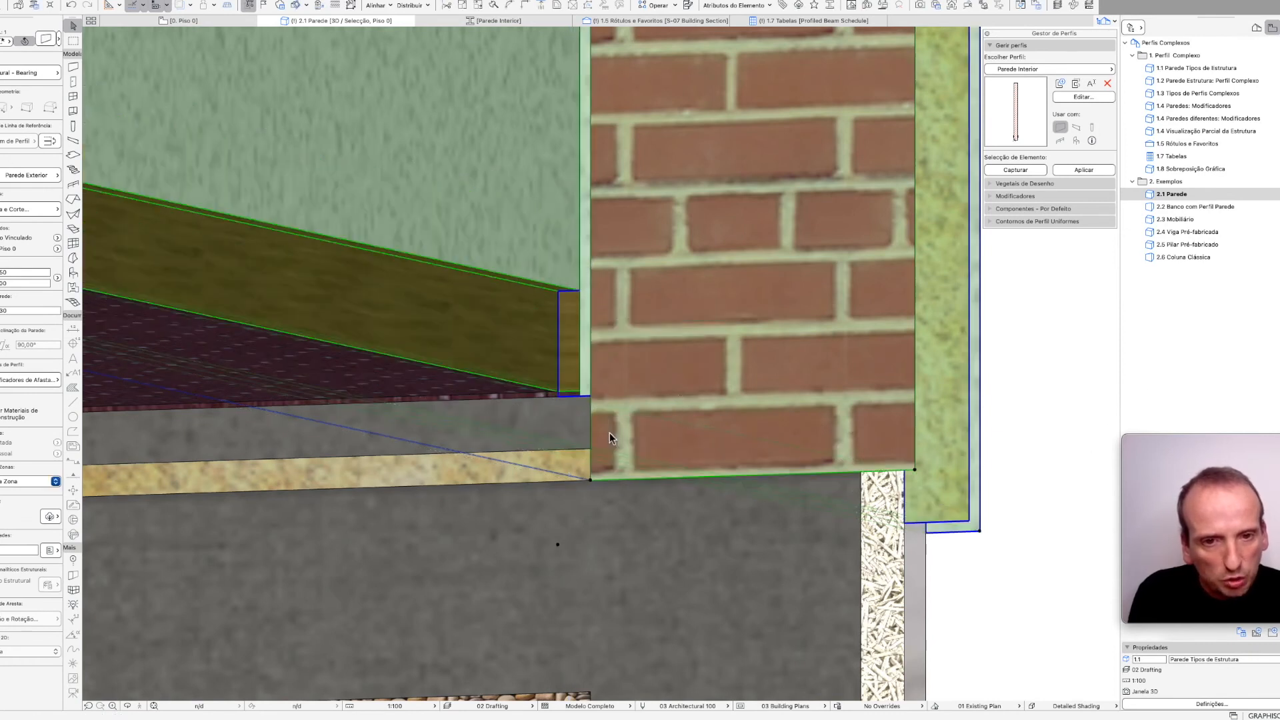
- Stretch the exterior wall's outer face outward to set its Insulation Thickness to about 0,09
{"action": "scroll", "coordinate": [600, 454], "scroll_direction": "down", "scroll_amount": 5}
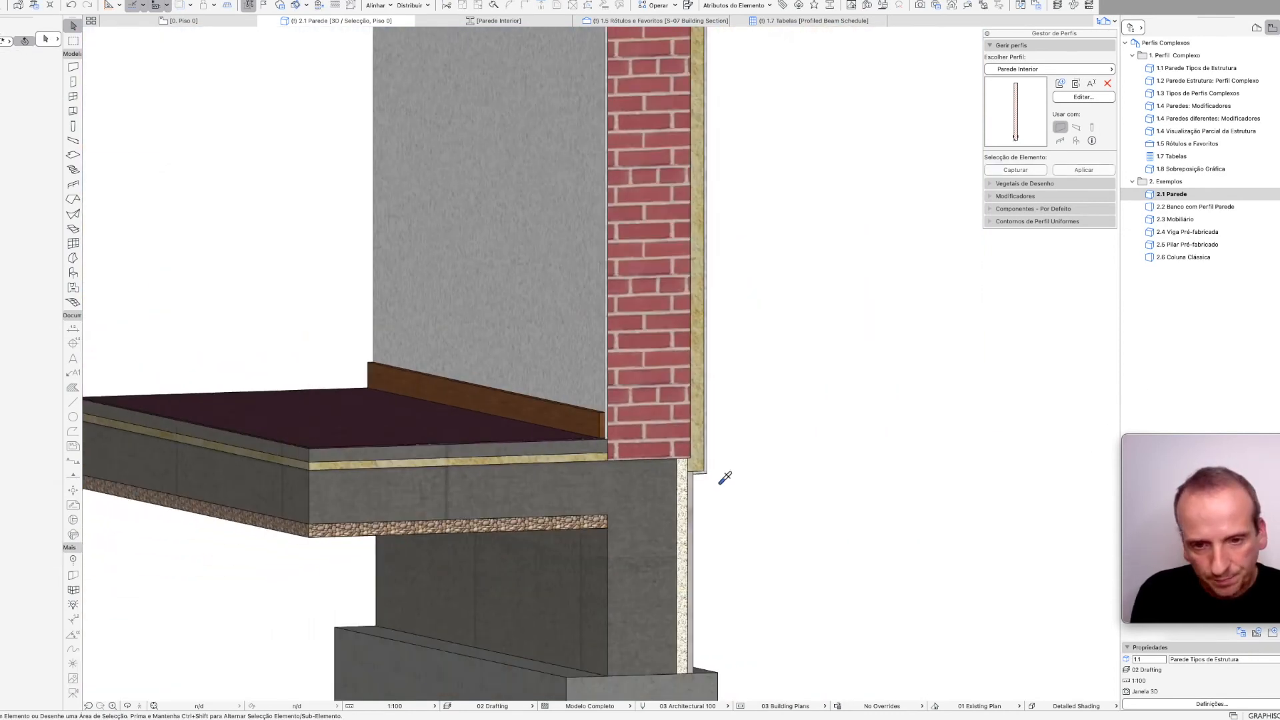
{"action": "left_click", "coordinate": [707, 470]}
{"action": "scroll", "coordinate": [707, 460], "scroll_direction": "up", "scroll_amount": 5}
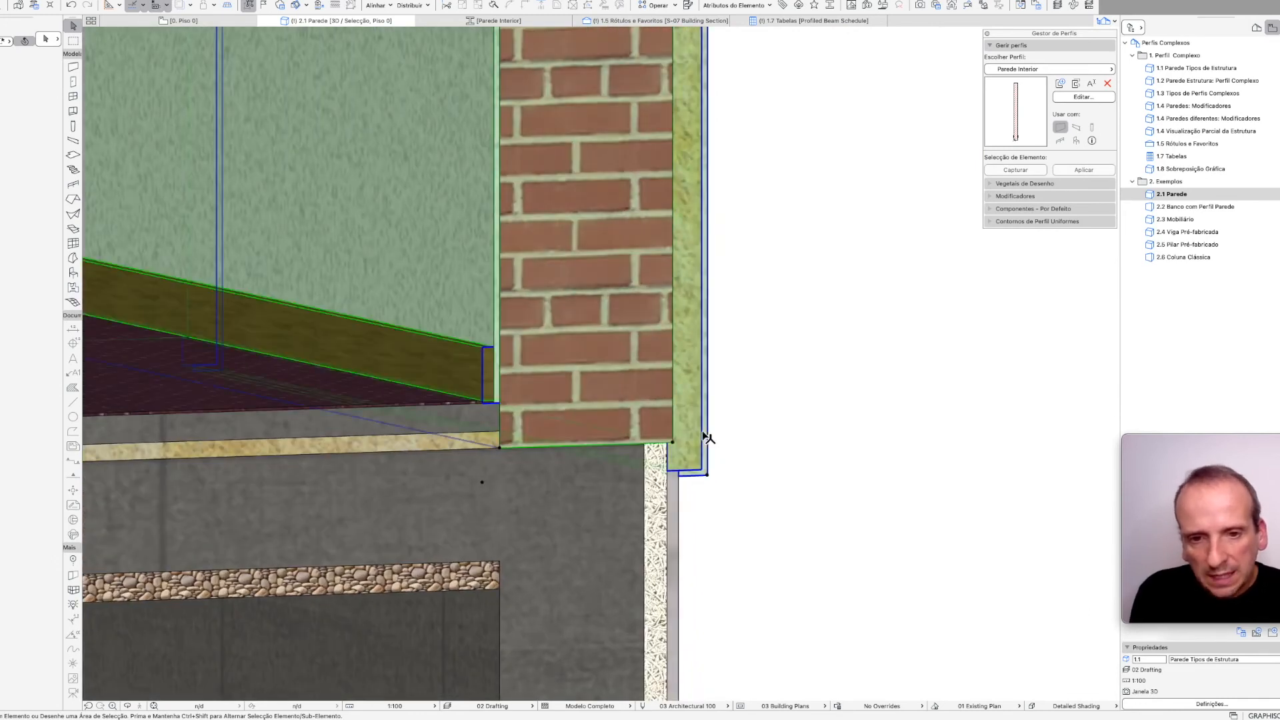
{"action": "left_click", "coordinate": [731, 442]}
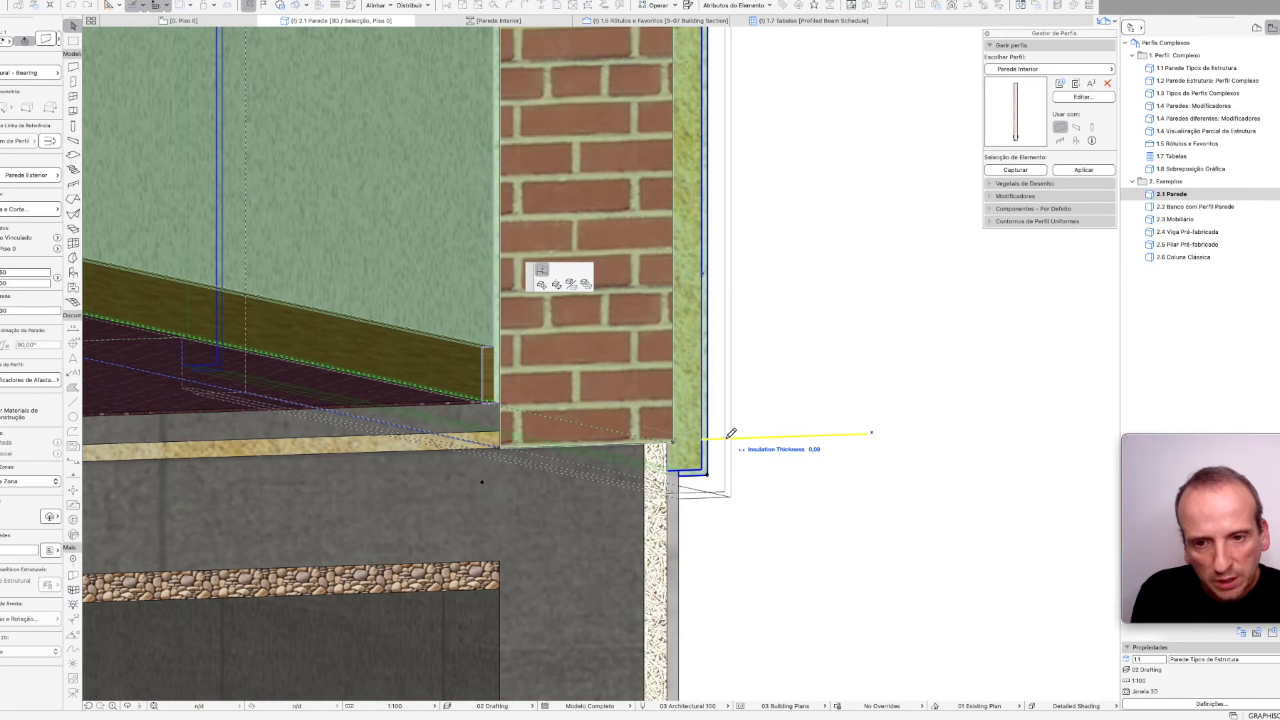
{"action": "left_click", "coordinate": [709, 502]}
- Lower the top of the foundation wall's external finish (External Finish Offset Top) to the underside of the exterior wall's overhang
{"action": "scroll", "coordinate": [709, 503], "scroll_direction": "up", "scroll_amount": 5}
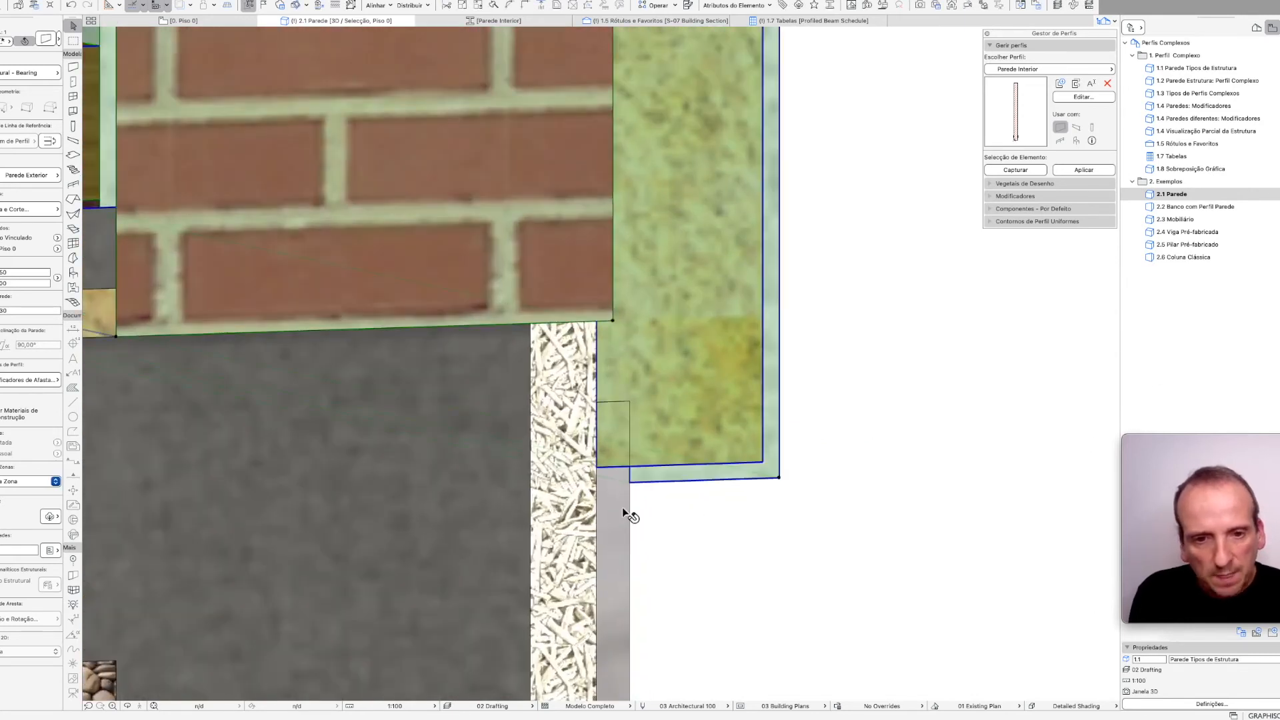
{"action": "left_click", "coordinate": [630, 457]}
{"action": "left_click", "coordinate": [620, 401]}
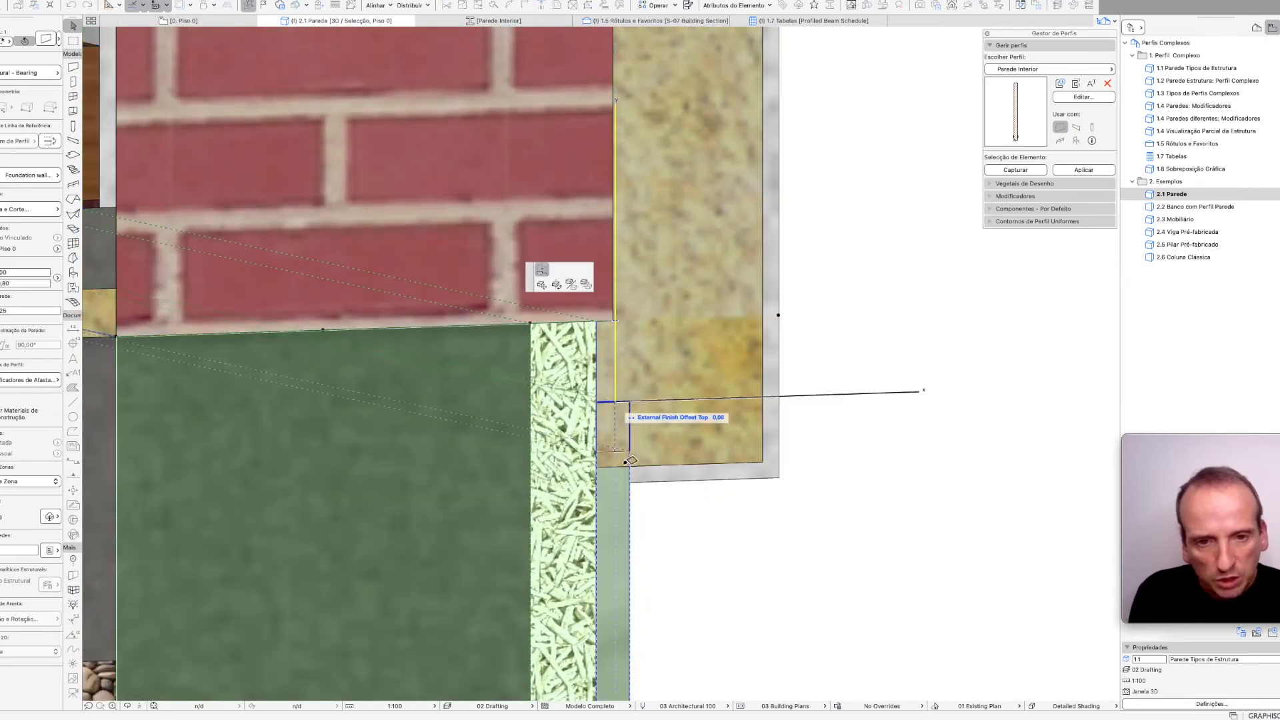
{"action": "left_click", "coordinate": [662, 488]}
{"action": "scroll", "coordinate": [662, 489], "scroll_direction": "down", "scroll_amount": 10}
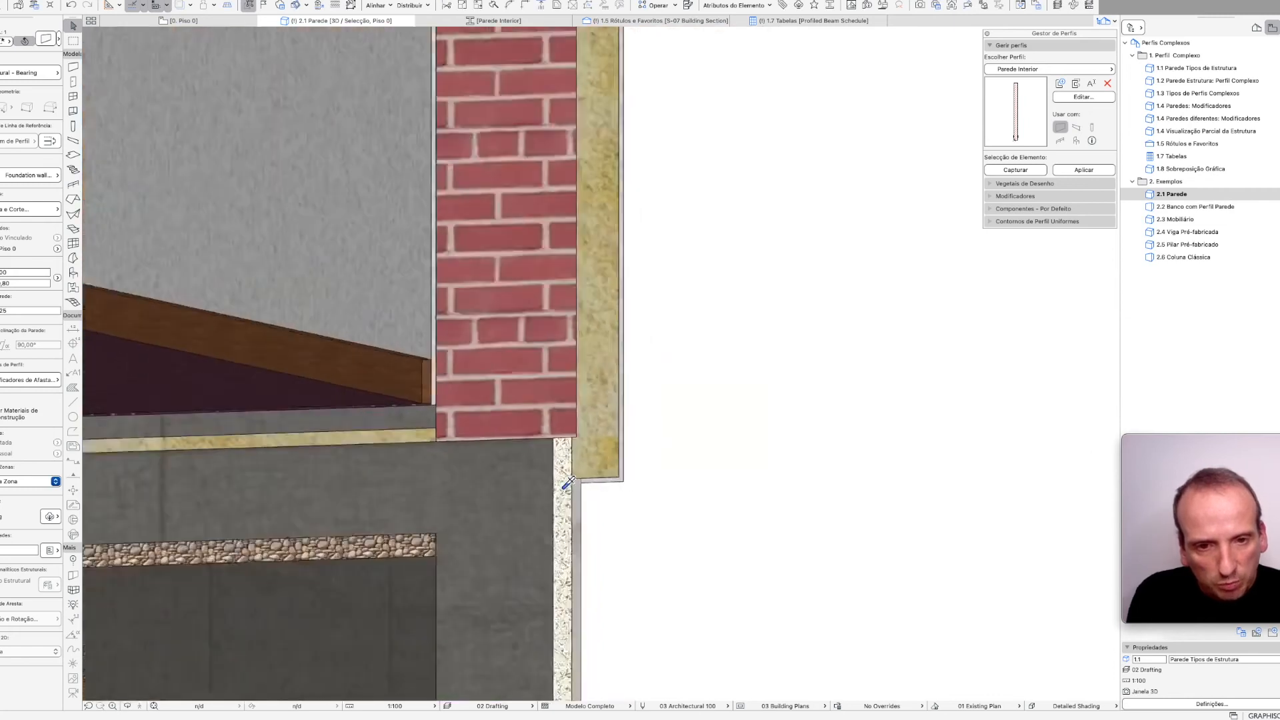
{"action": "left_click", "coordinate": [706, 490]}
{"action": "middle_click_drag", "start_coordinate": [706, 490], "coordinate": [366, 443], "text": "shift"}
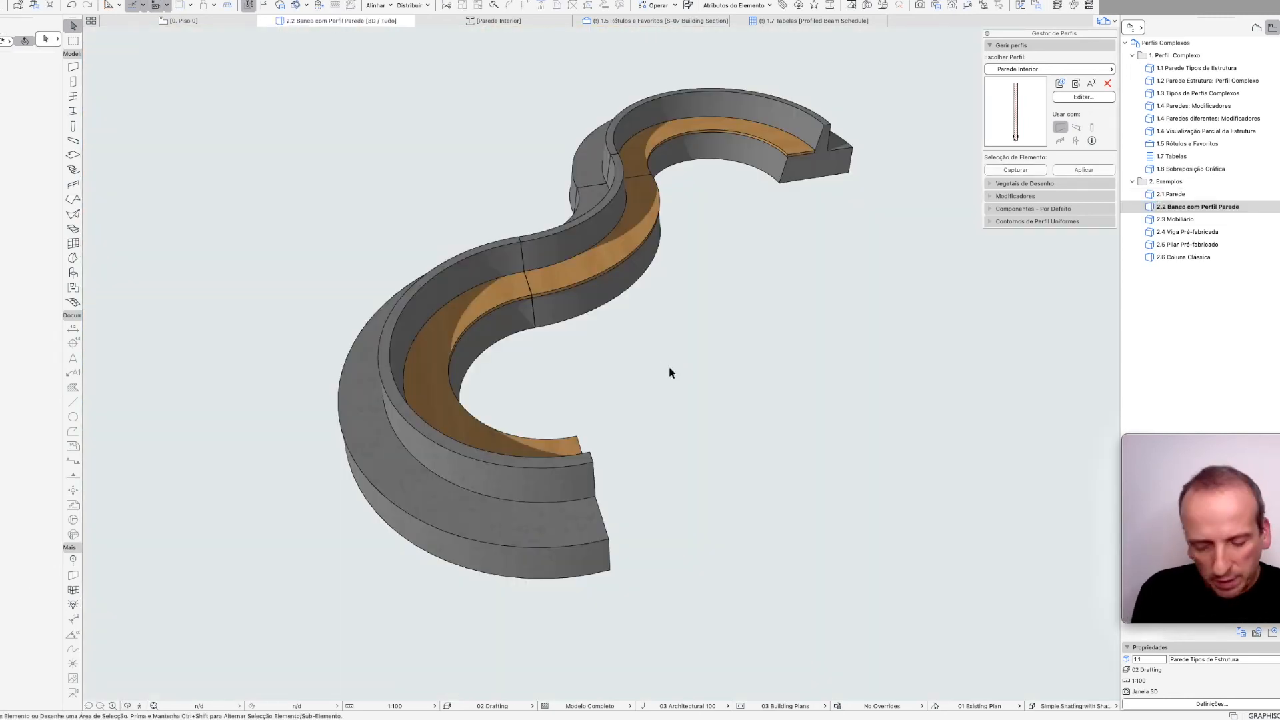
- Open view 2.2 Banco com Perfil Parede and inspect the curved bench segments by selecting them
{"action": "mouse_move", "coordinate": [751, 408]}
{"action": "middle_mouse_down", "text": "shift"}
{"action": "mouse_move", "coordinate": [638, 361]}
{"action": "mouse_move", "coordinate": [757, 396]}
{"action": "middle_mouse_up", "text": "shift"}
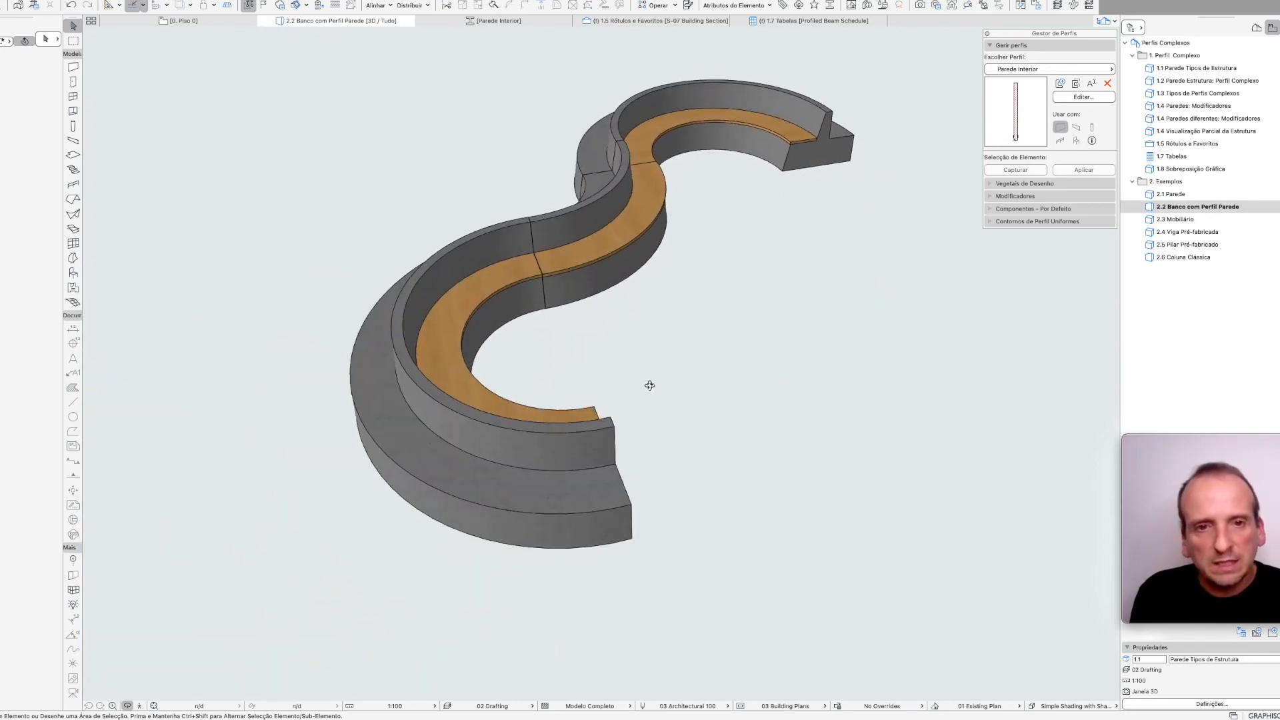
{"action": "middle_click_drag", "start_coordinate": [555, 346], "coordinate": [573, 395]}
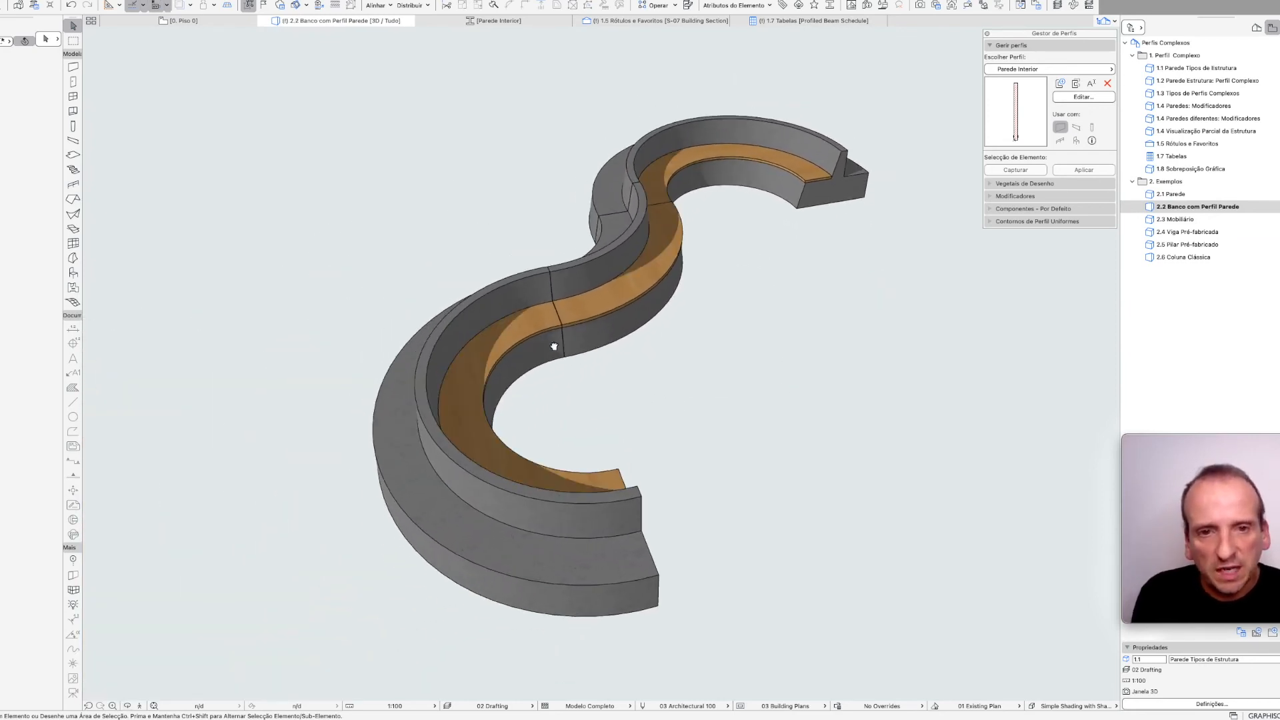
{"action": "left_click", "coordinate": [561, 332]}
{"action": "middle_click_drag", "start_coordinate": [569, 299], "coordinate": [570, 346]}
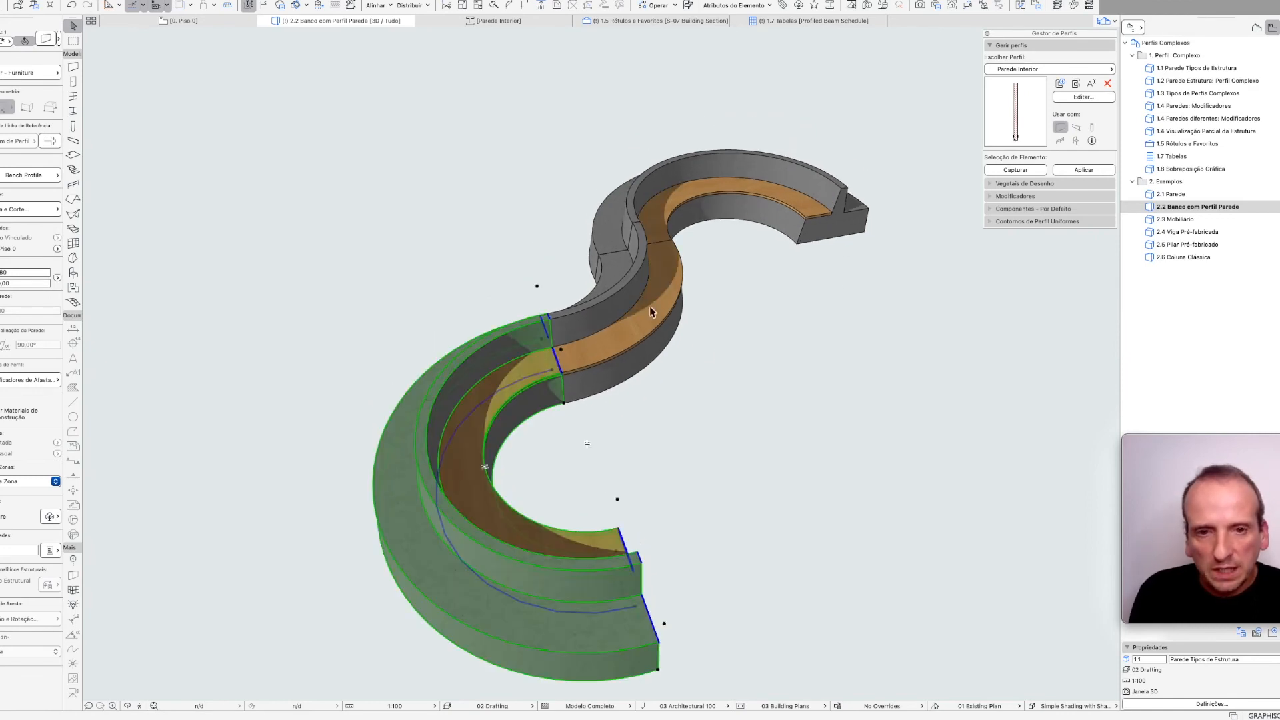
{"action": "left_click", "coordinate": [660, 326]}
{"action": "scroll", "coordinate": [667, 236], "scroll_direction": "up", "scroll_amount": 5}
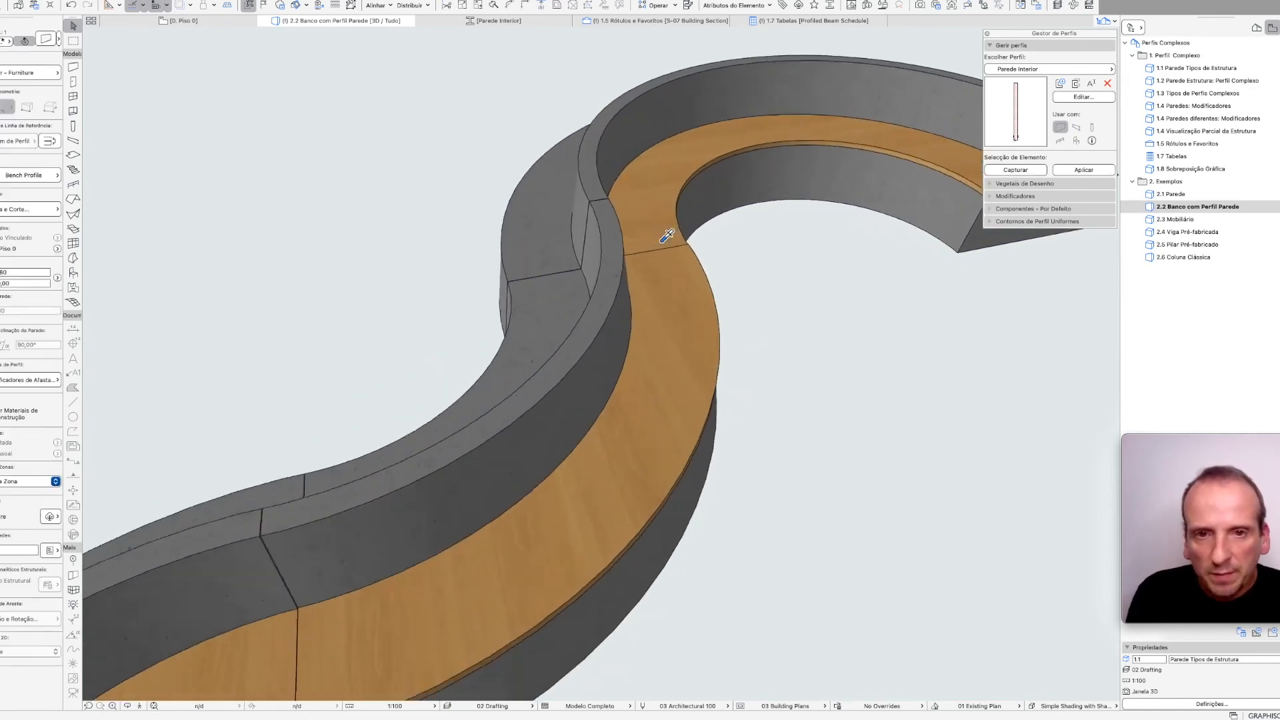
- Graphically reduce the middle bench segment's Espessura Assento Direito modifier to 0,00 at its junction with the far segment
{"action": "scroll", "coordinate": [667, 237], "scroll_direction": "up", "scroll_amount": 3}
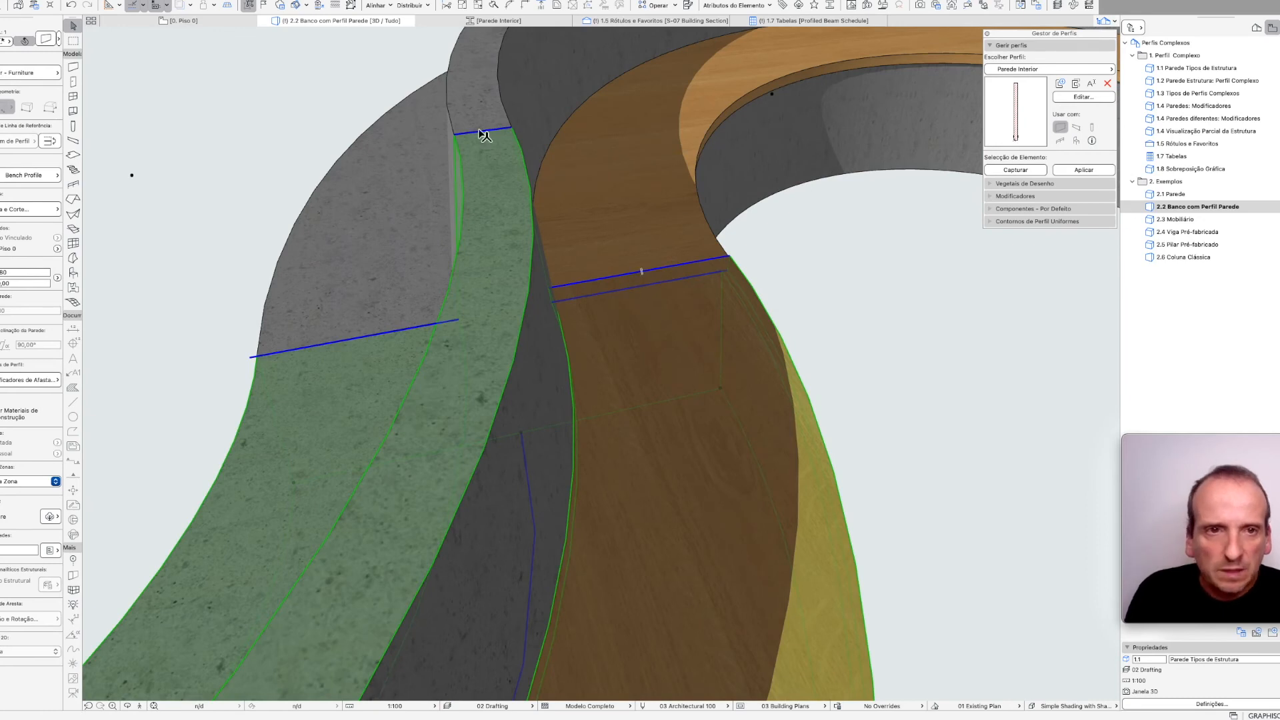
{"action": "left_click", "coordinate": [479, 138]}
{"action": "left_click", "coordinate": [476, 104]}
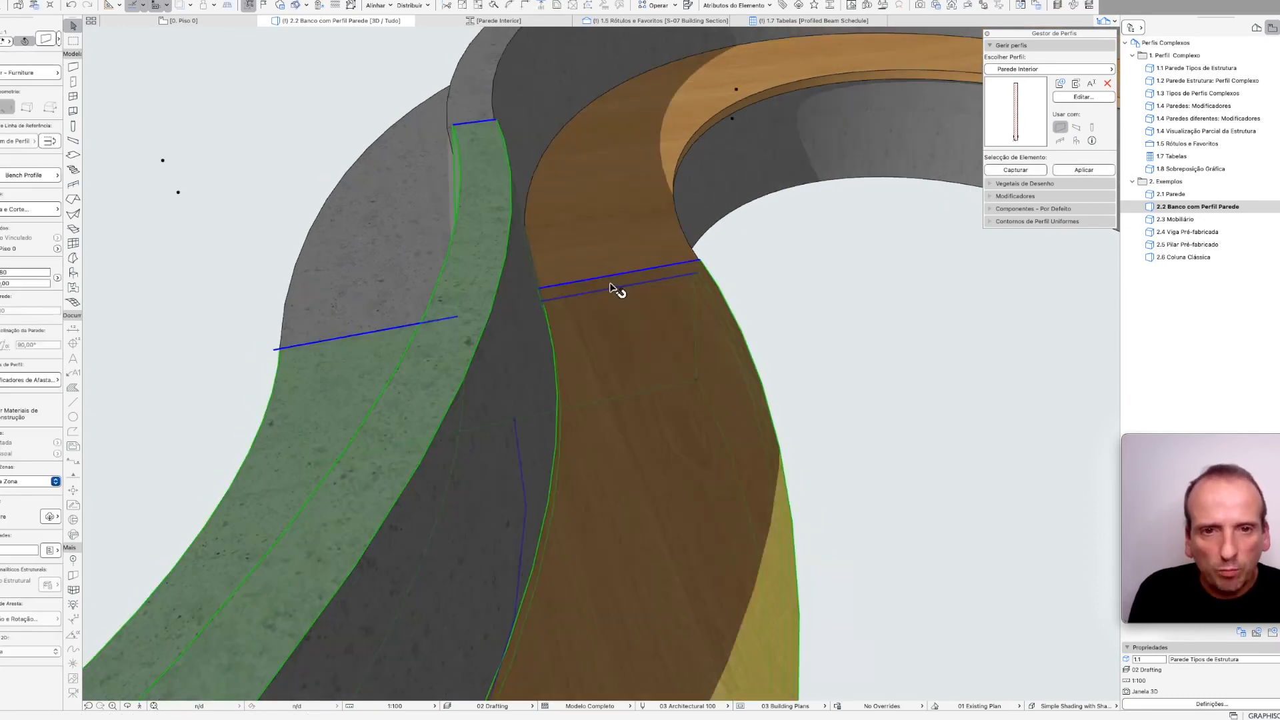
{"action": "left_click", "coordinate": [614, 290]}
{"action": "left_click", "coordinate": [608, 295]}
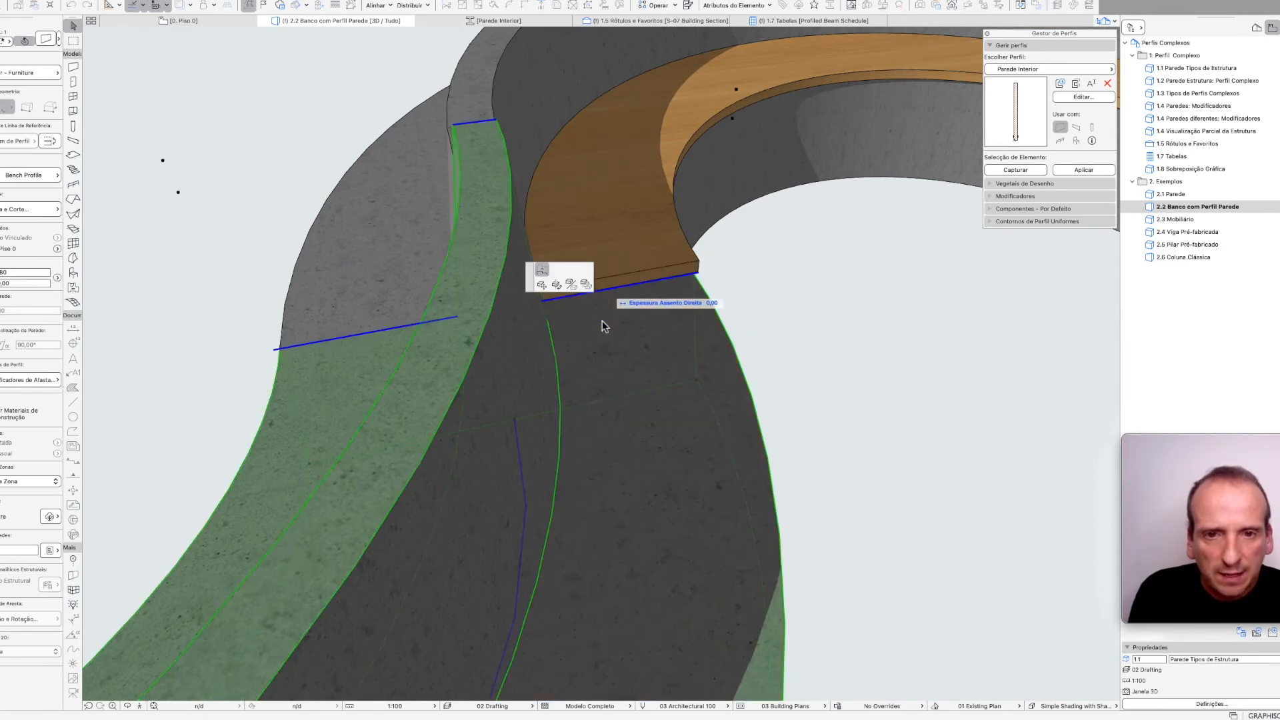
{"action": "key", "text": "Escape"}
{"action": "left_click", "coordinate": [474, 123]}
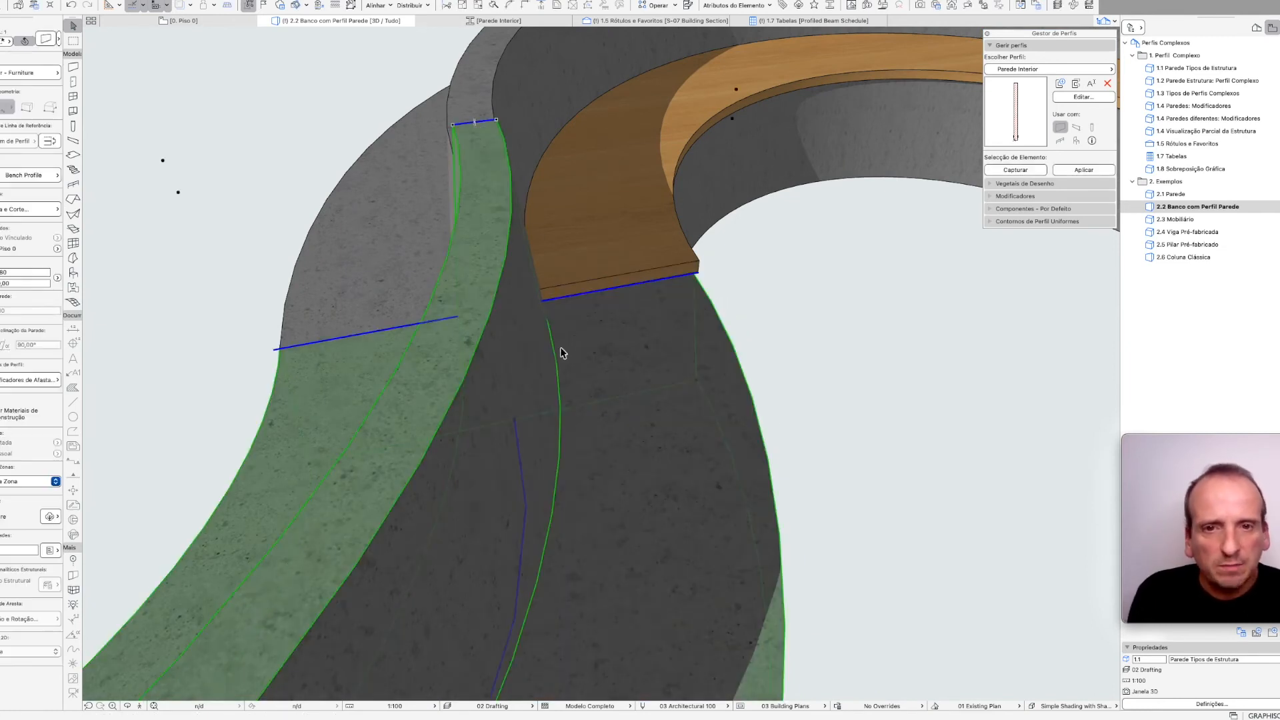
{"action": "key", "text": "Escape"}
- Open view 2.3 Mobiliário and inspect the wooden furniture made of profiled beams by selecting it
{"action": "scroll", "coordinate": [557, 347], "scroll_direction": "down", "scroll_amount": 5}
{"action": "scroll", "coordinate": [558, 347], "scroll_direction": "down", "scroll_amount": 5}
{"action": "middle_click_drag", "start_coordinate": [547, 441], "coordinate": [439, 425], "text": "shift"}
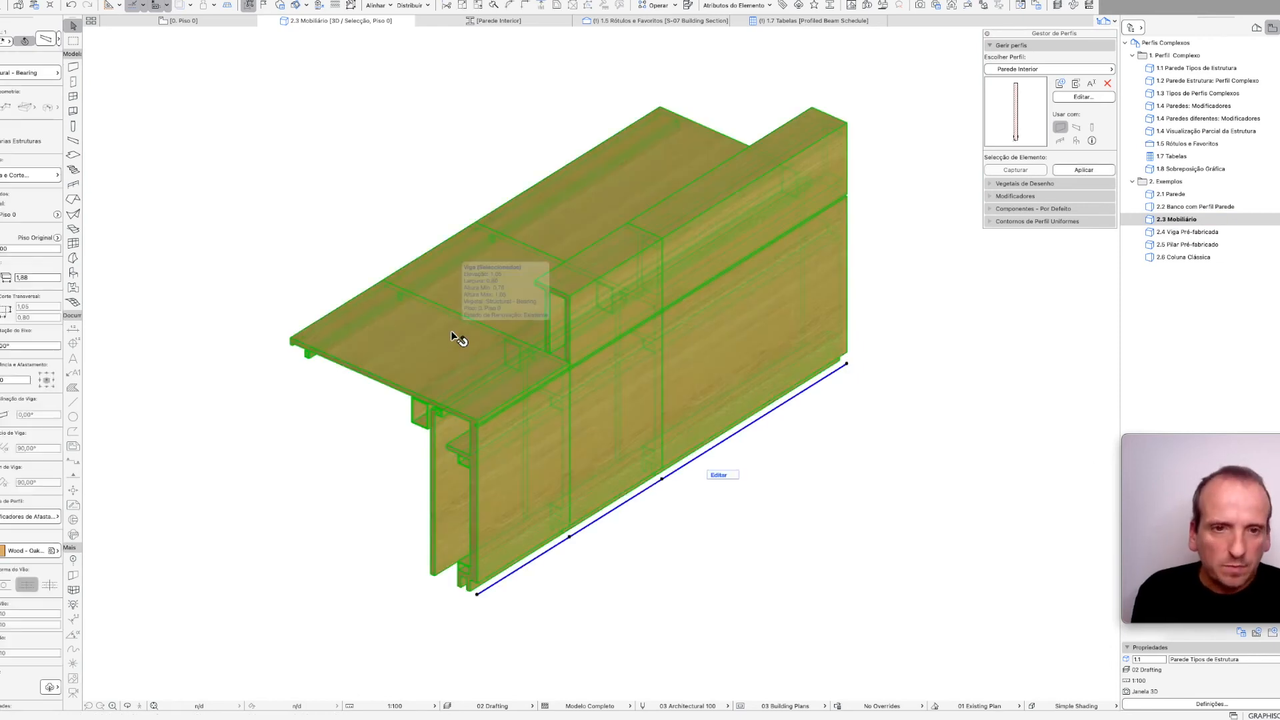
- Edit the furniture beam's middle segment and lower the near end of its raised back (RDP altura) to the desktop, creating a sloped transition
{"action": "left_click", "coordinate": [580, 290]}
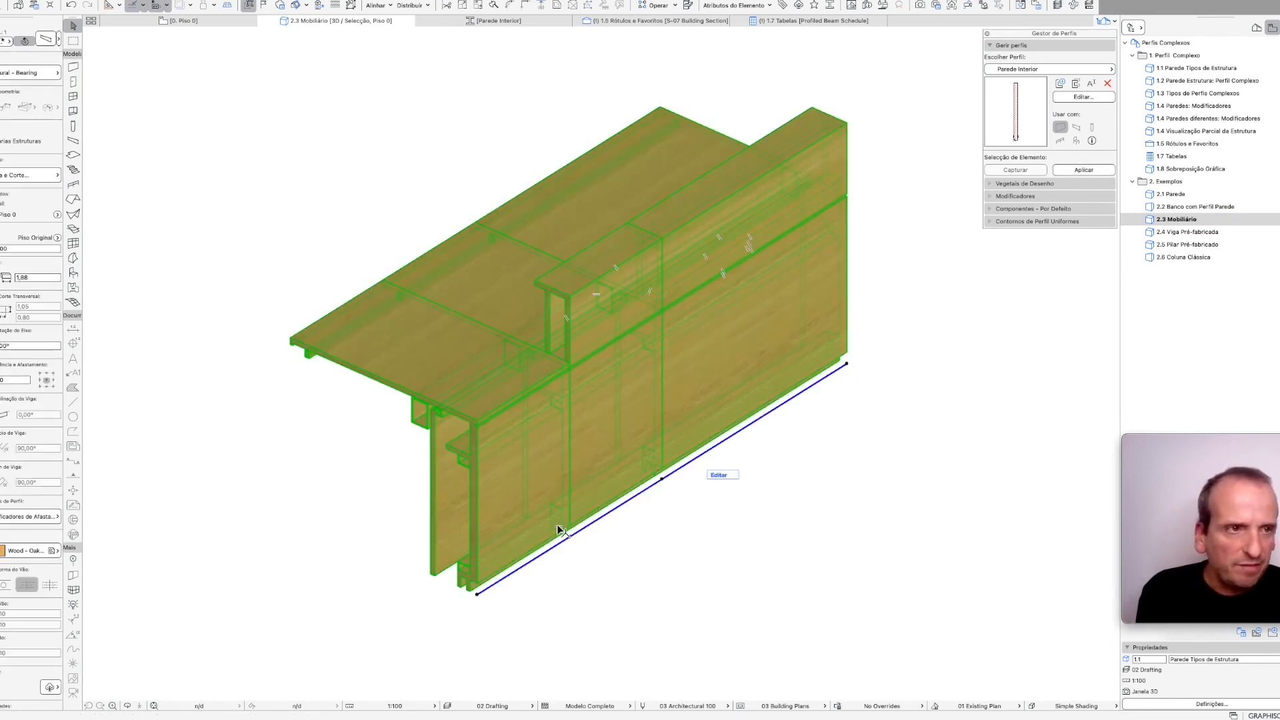
{"action": "left_click", "coordinate": [720, 475]}
{"action": "scroll", "coordinate": [579, 288], "scroll_direction": "up", "scroll_amount": 5}
{"action": "scroll", "coordinate": [572, 288], "scroll_direction": "up", "scroll_amount": 2}
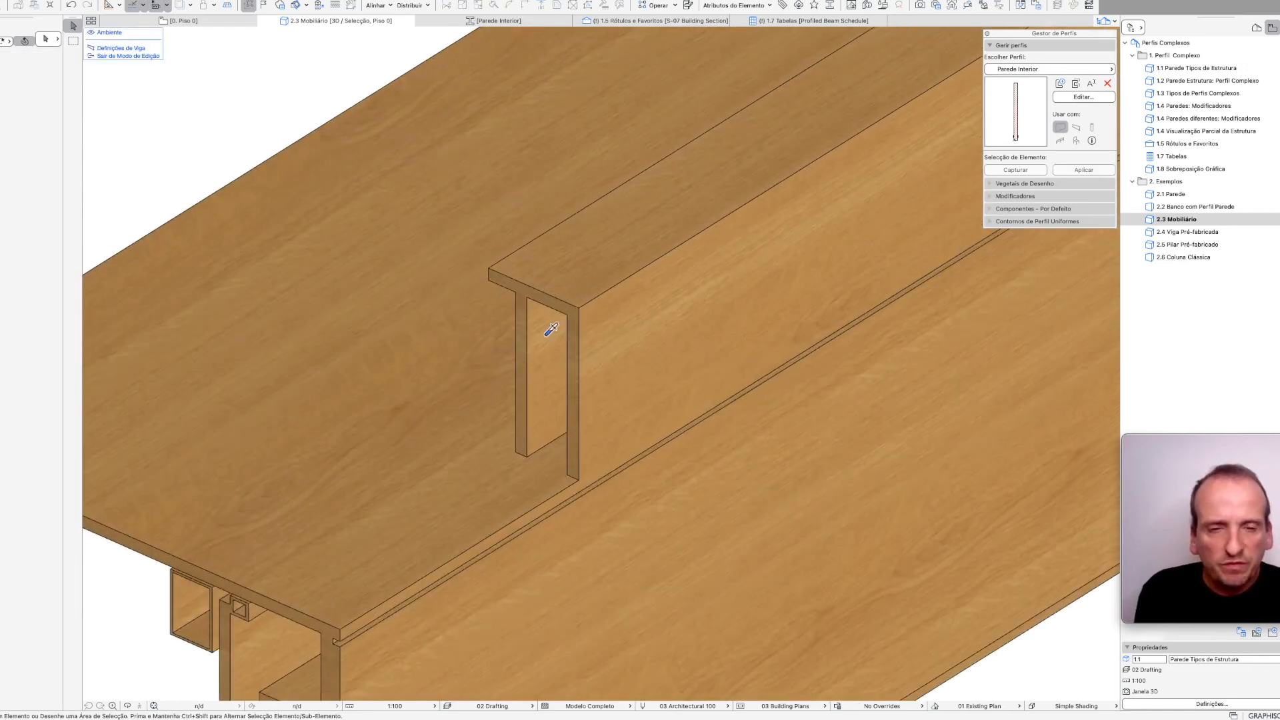
{"action": "left_click", "coordinate": [558, 305]}
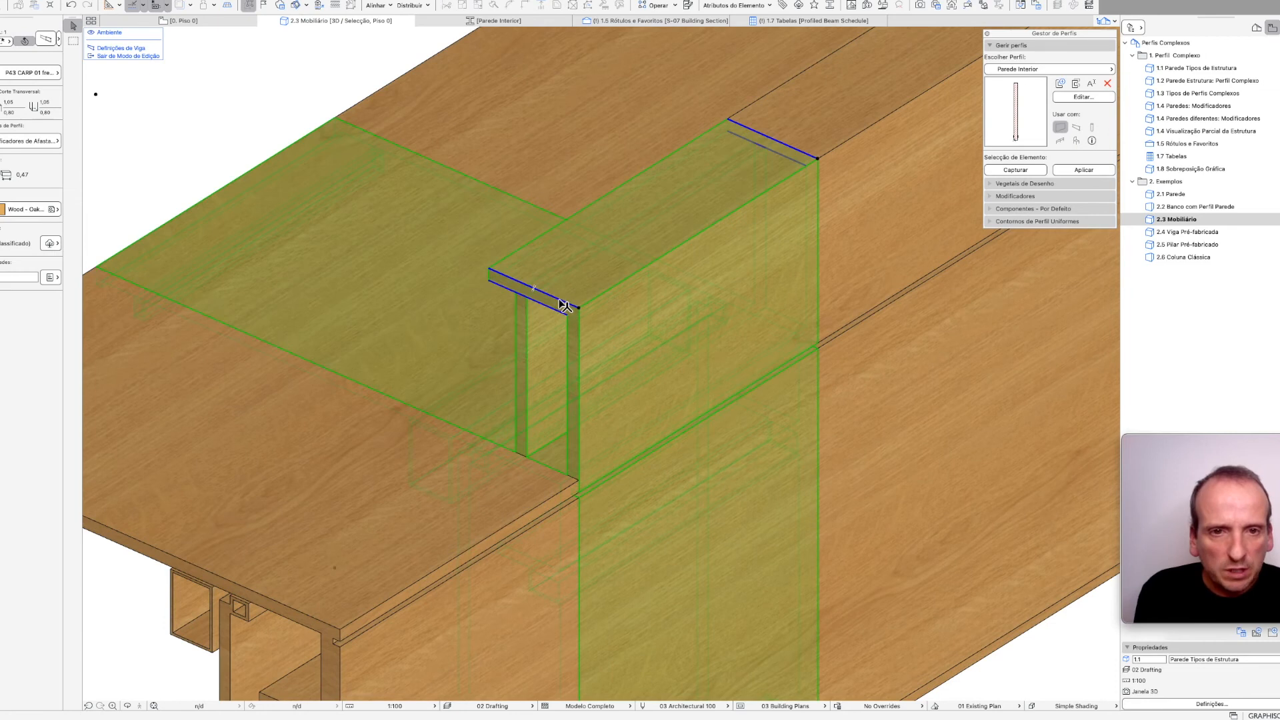
{"action": "left_click", "coordinate": [560, 304]}
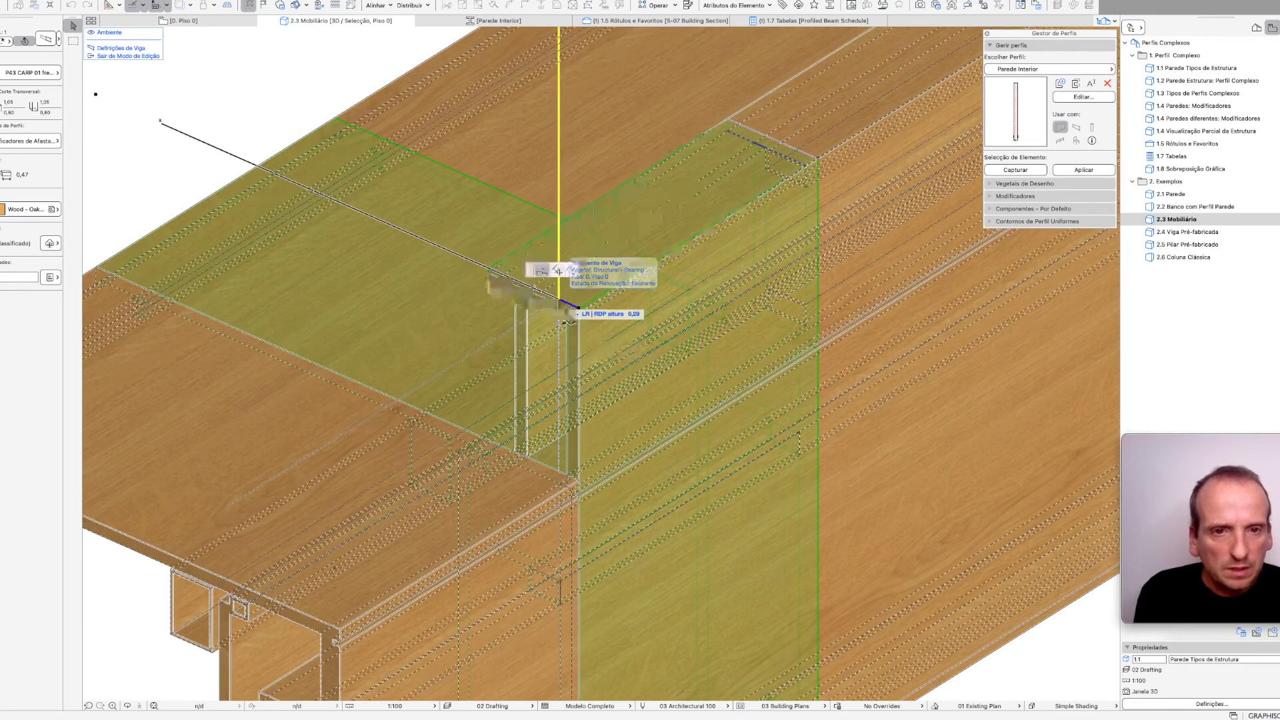
{"action": "left_click", "coordinate": [572, 472]}
{"action": "key", "text": "Escape"}
{"action": "scroll", "coordinate": [587, 386], "scroll_direction": "down", "scroll_amount": 6}
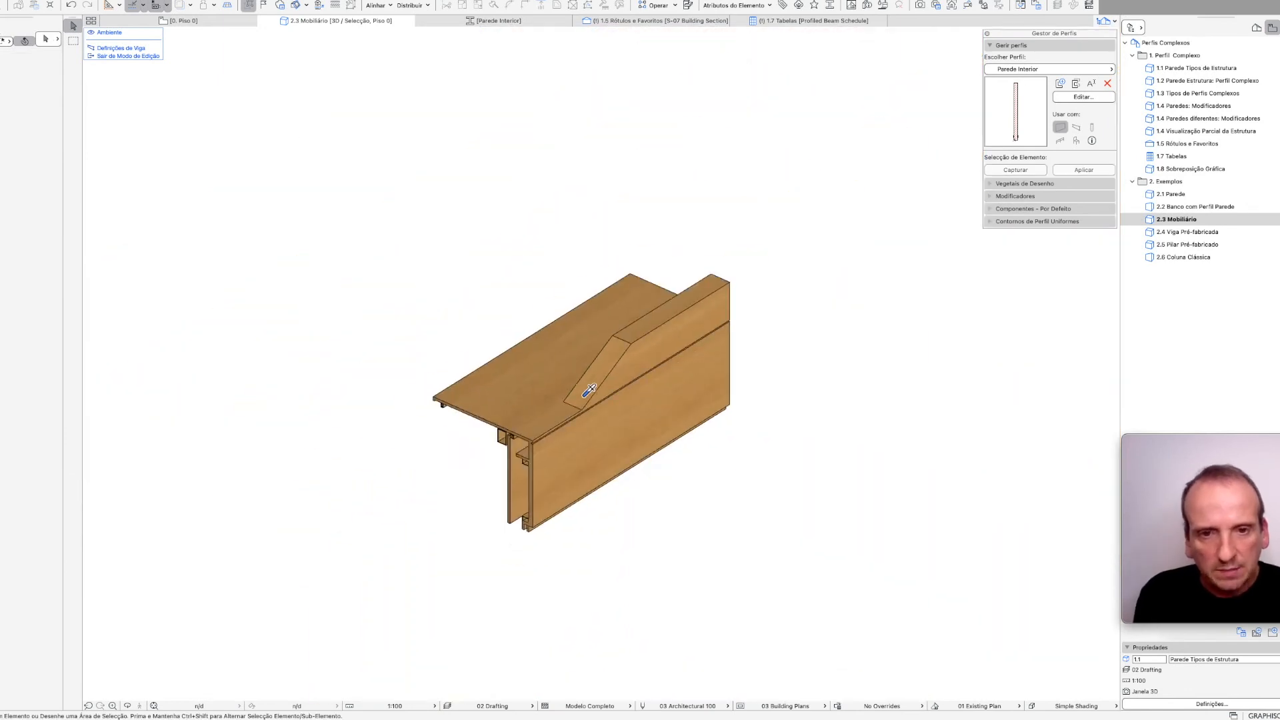
{"action": "middle_click_drag", "start_coordinate": [467, 394], "coordinate": [792, 370], "text": "shift"}
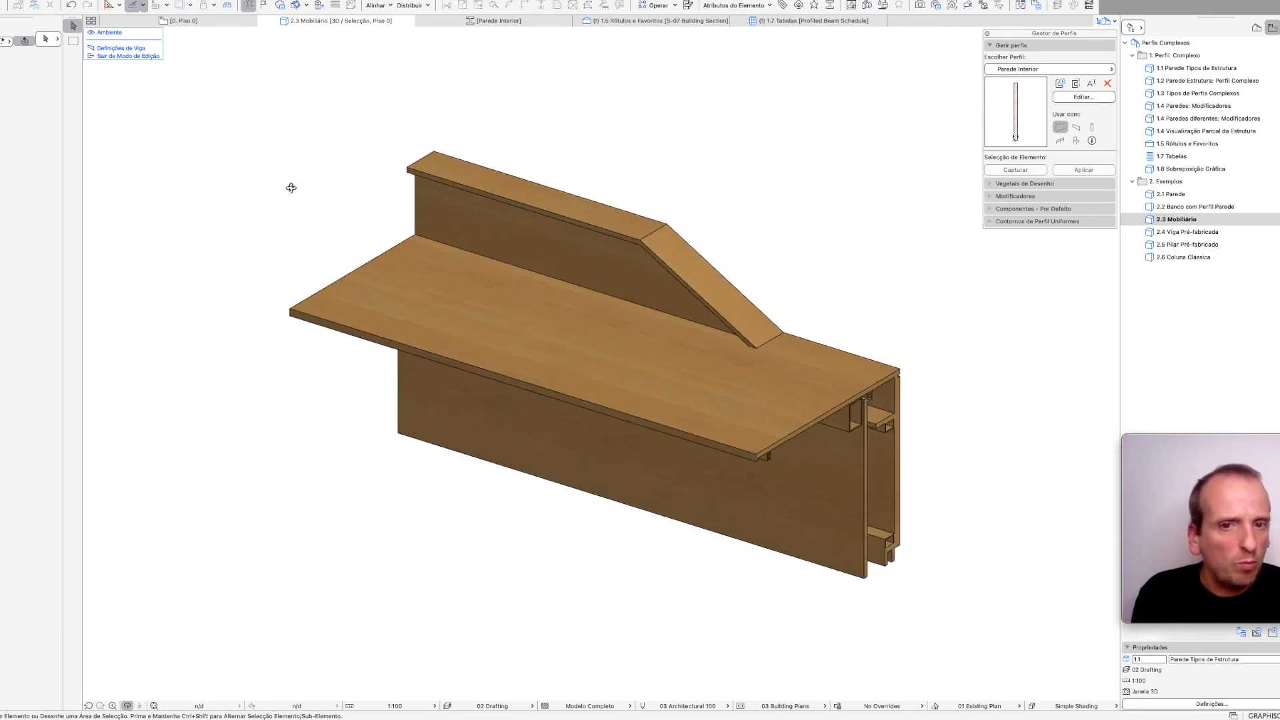
{"action": "left_click", "coordinate": [125, 57]}
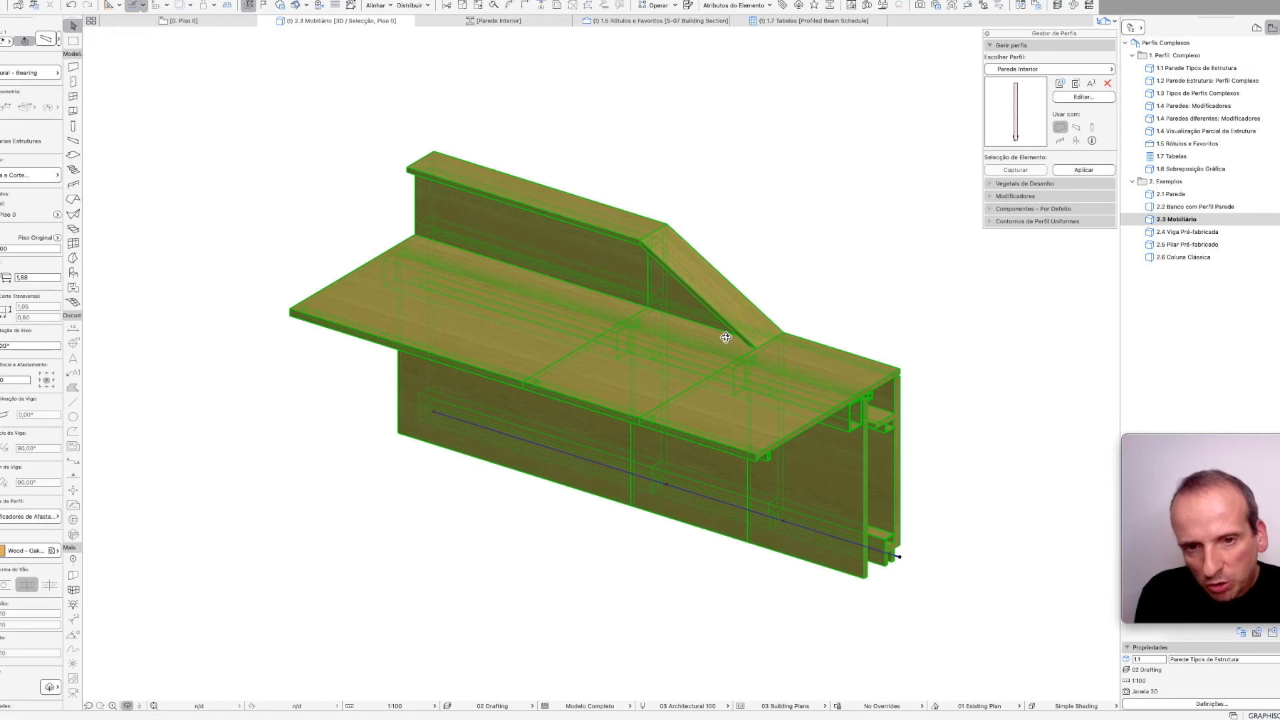
{"action": "left_click", "coordinate": [789, 280]}
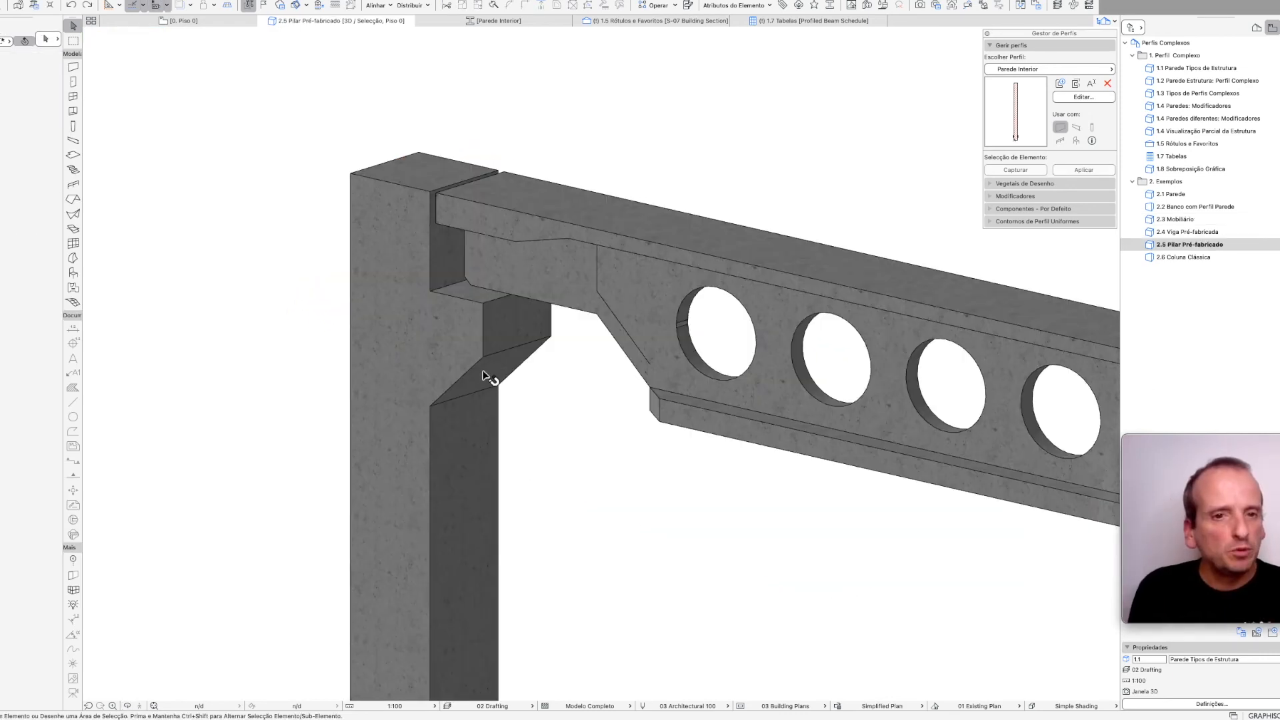
- Edit the precast column and extend its bracket segment beneath the beam to a Nominal Width of about 0,83
{"action": "left_click", "coordinate": [487, 375]}
{"action": "middle_click_drag", "start_coordinate": [465, 386], "coordinate": [504, 359]}
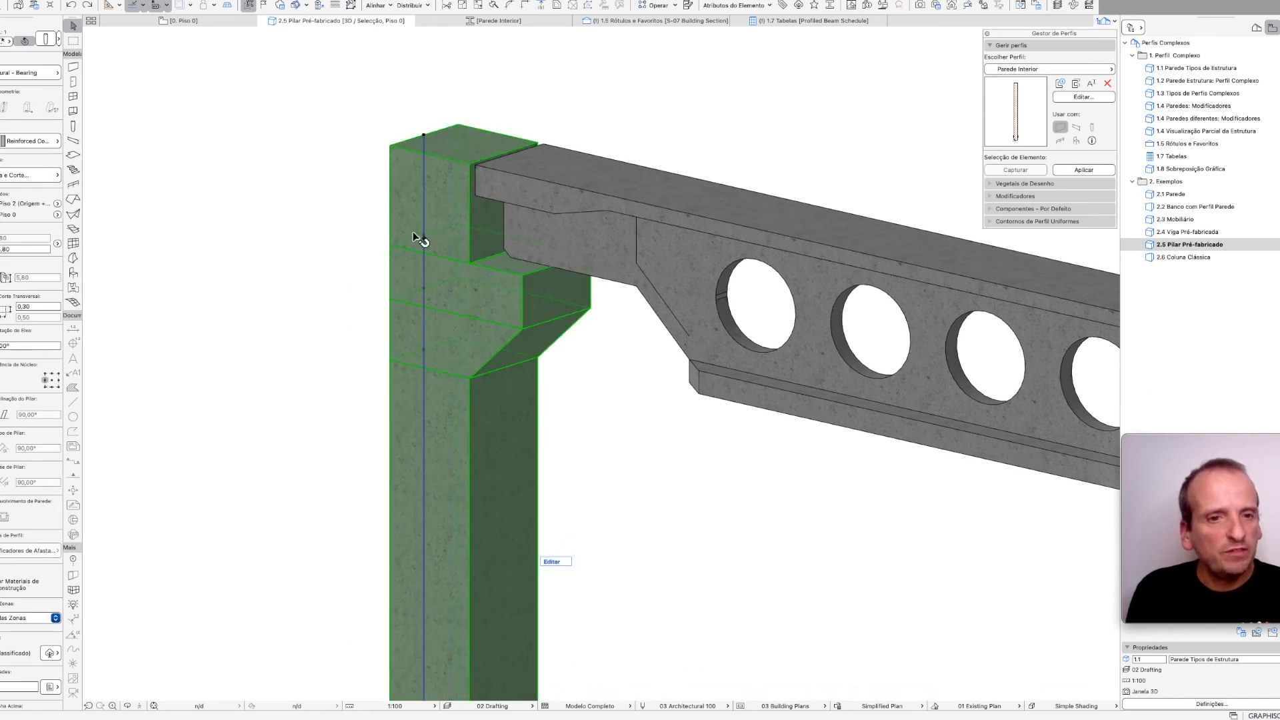
{"action": "left_click", "coordinate": [548, 559]}
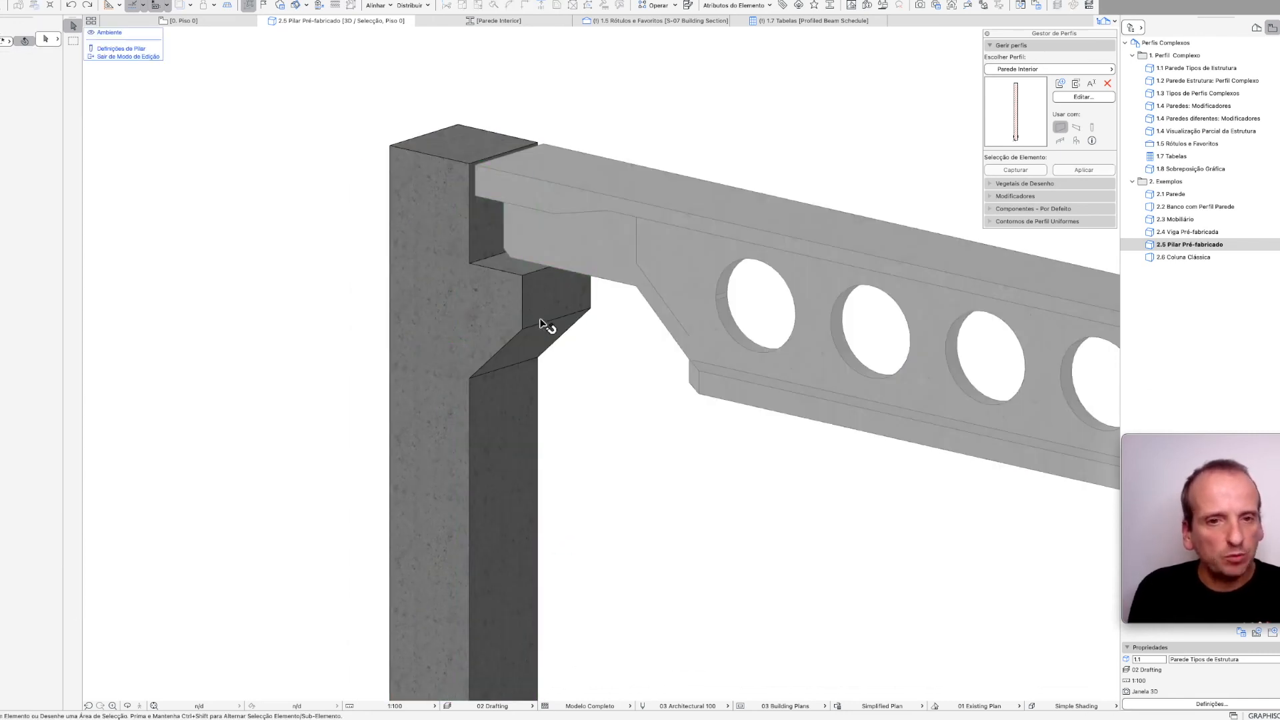
{"action": "left_click", "coordinate": [532, 291]}
{"action": "left_click", "coordinate": [533, 274]}
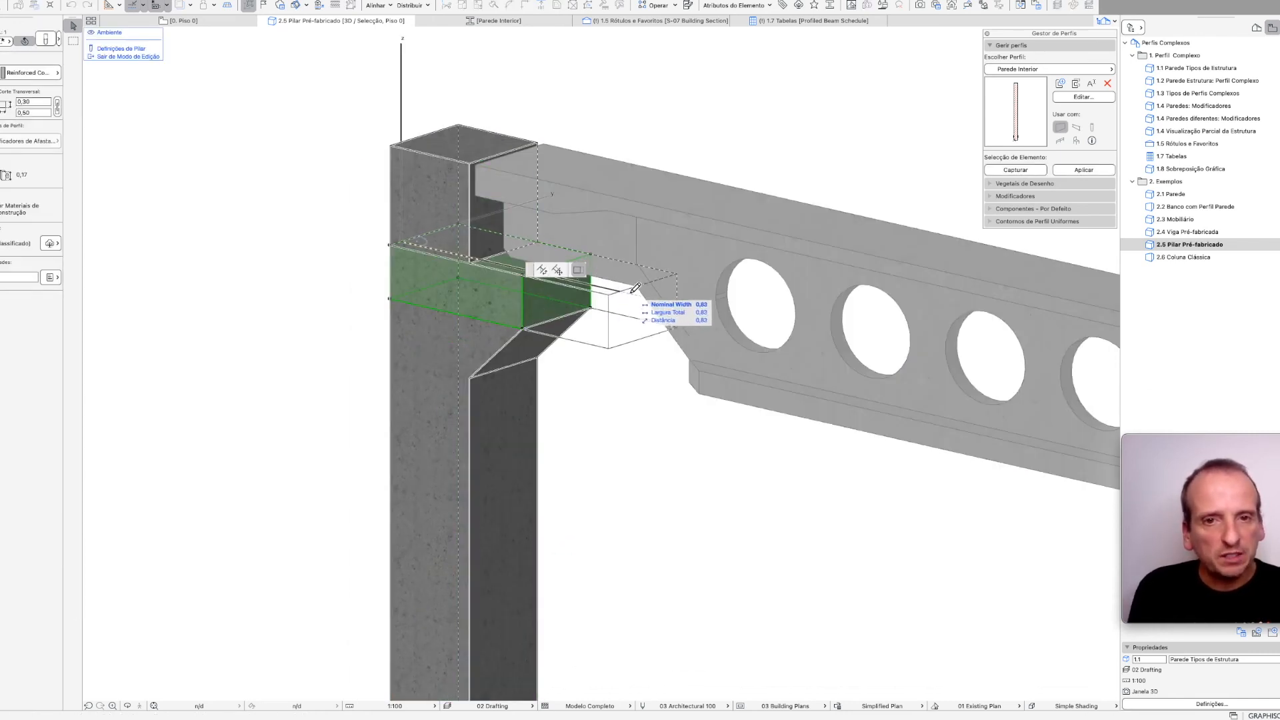
- Stretch the top of the column's tapered segment to the extended bracket's lower corner and finish editing the column
{"action": "left_click", "coordinate": [515, 351]}
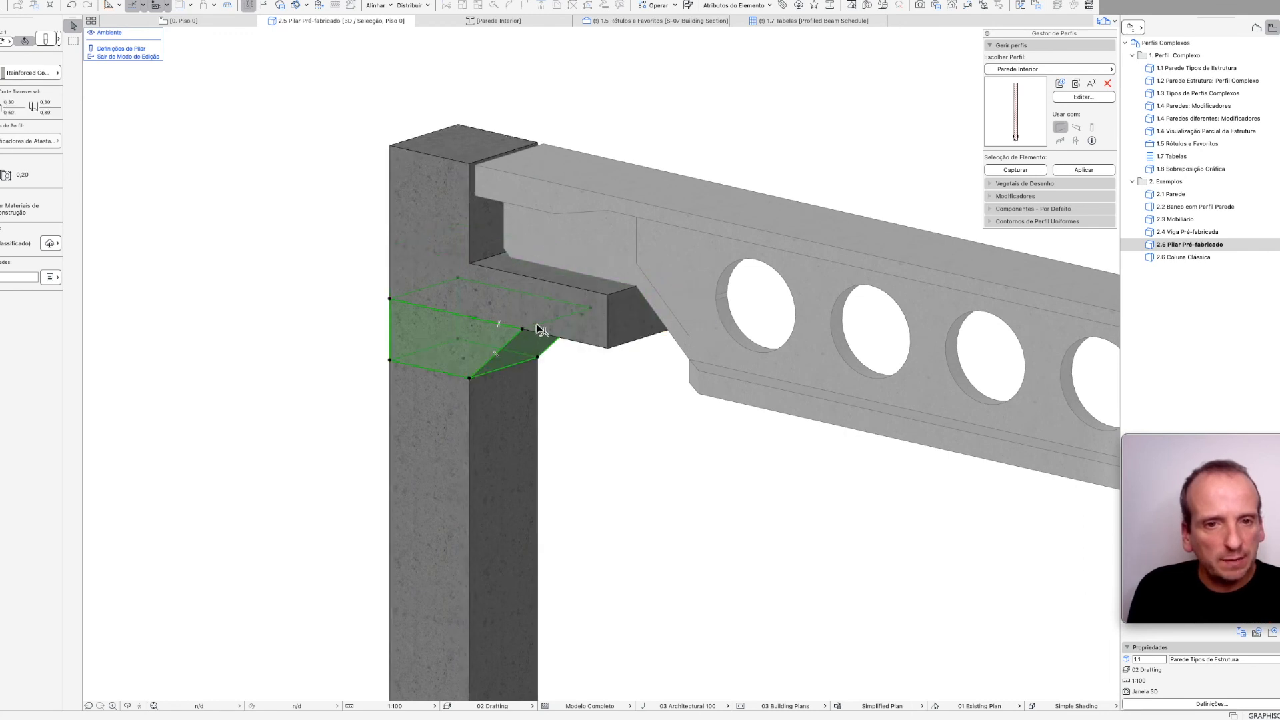
{"action": "left_click", "coordinate": [537, 325]}
{"action": "left_click", "coordinate": [608, 348]}
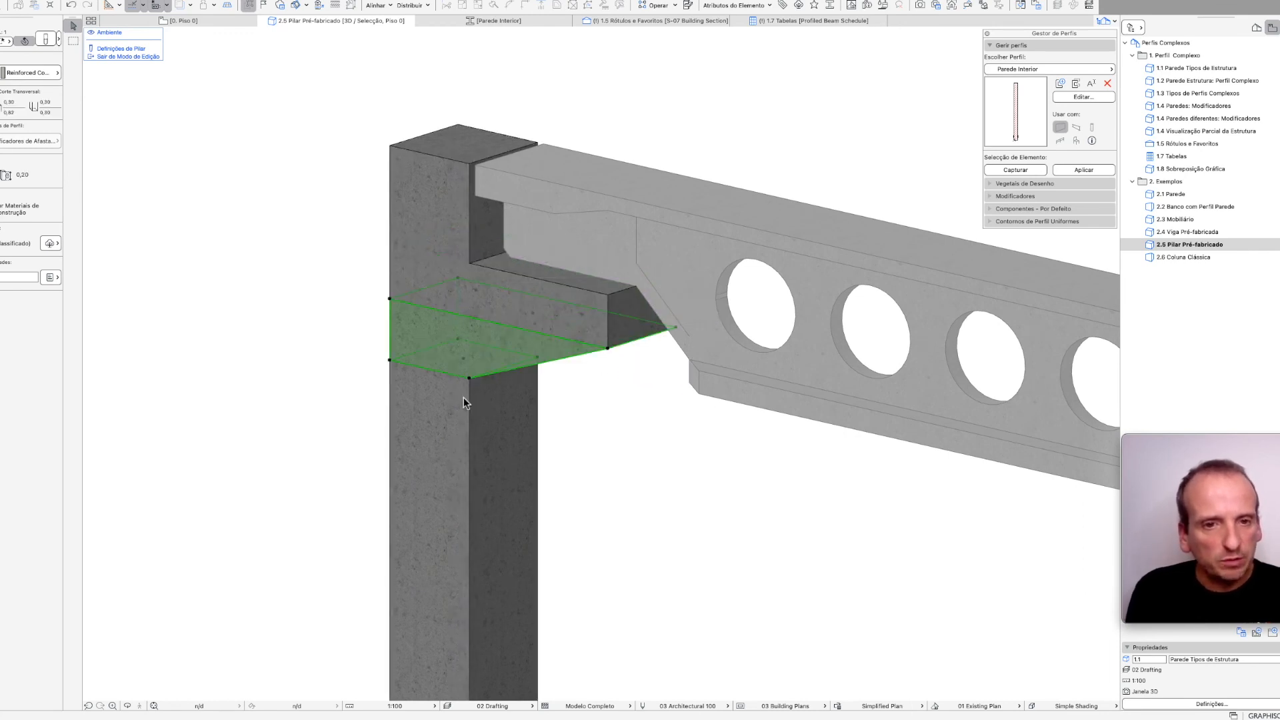
{"action": "scroll", "coordinate": [463, 397], "scroll_direction": "down", "scroll_amount": 5}
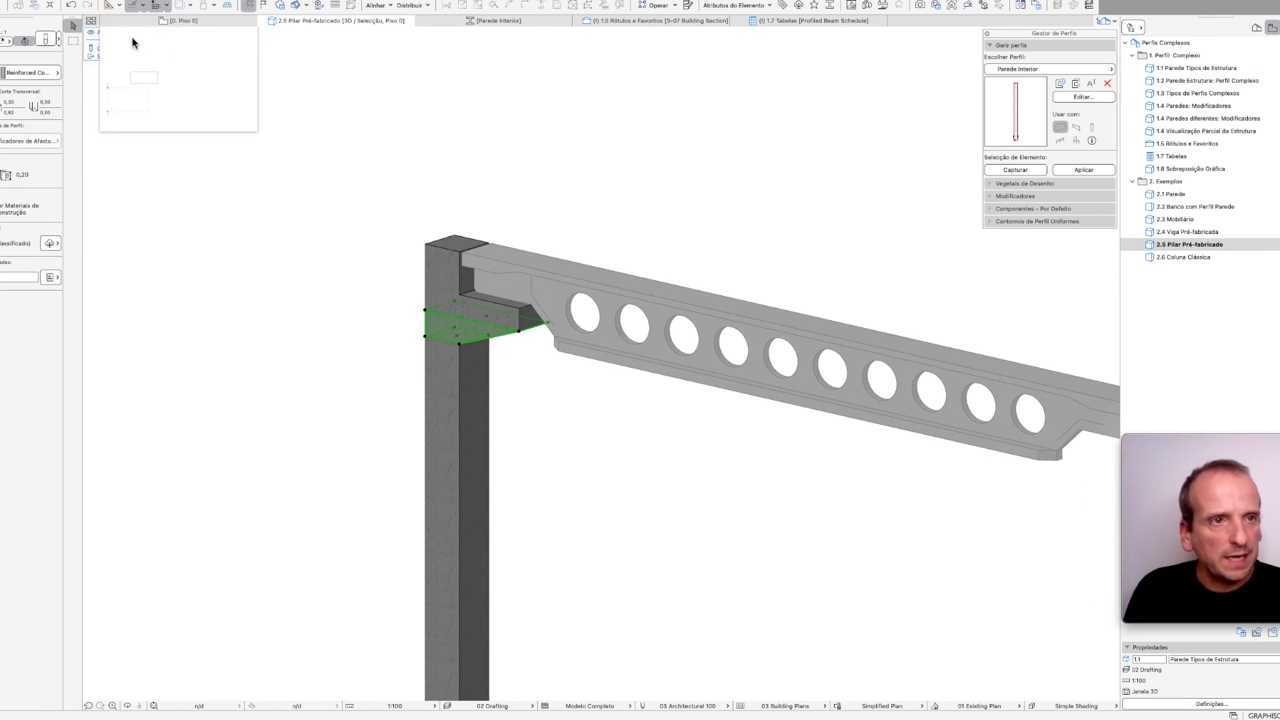
{"action": "left_click", "coordinate": [100, 56]}
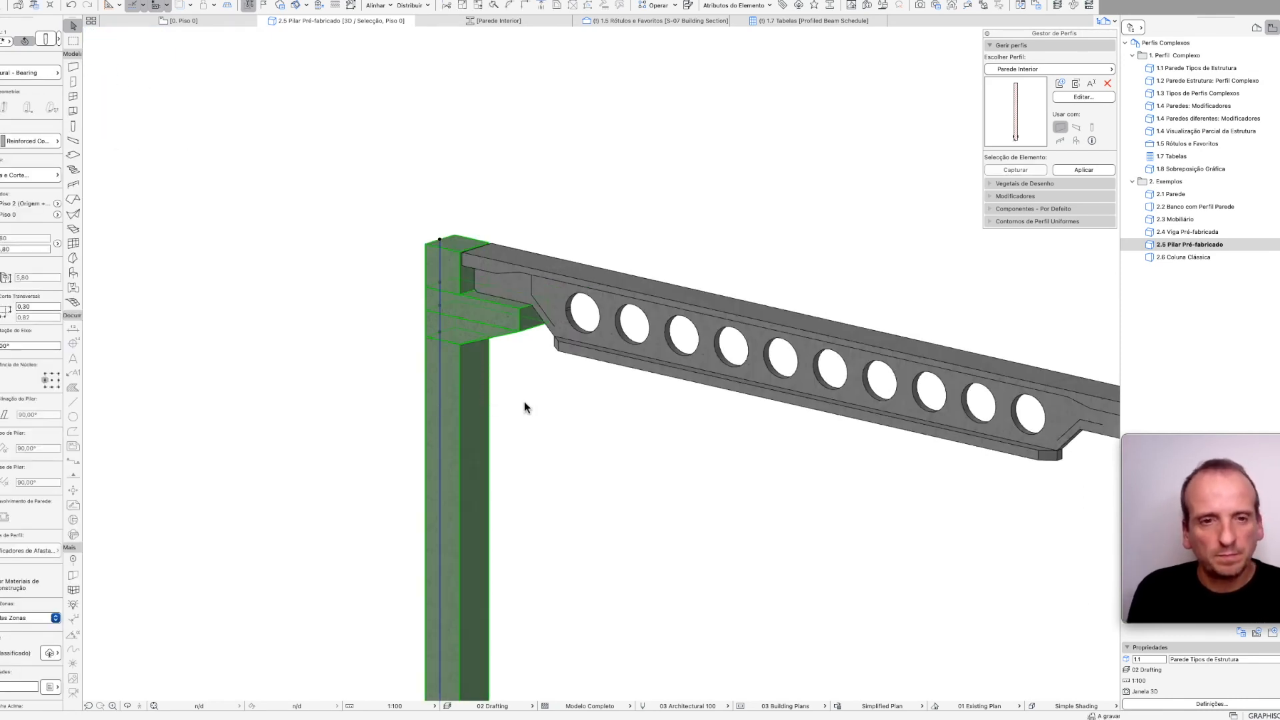
{"action": "key", "text": "Escape"}
- Open view 2.6 Coluna Clássica and select the pedestal's middle stone segment for editing within the column
{"action": "double_click", "coordinate": [1193, 257]}
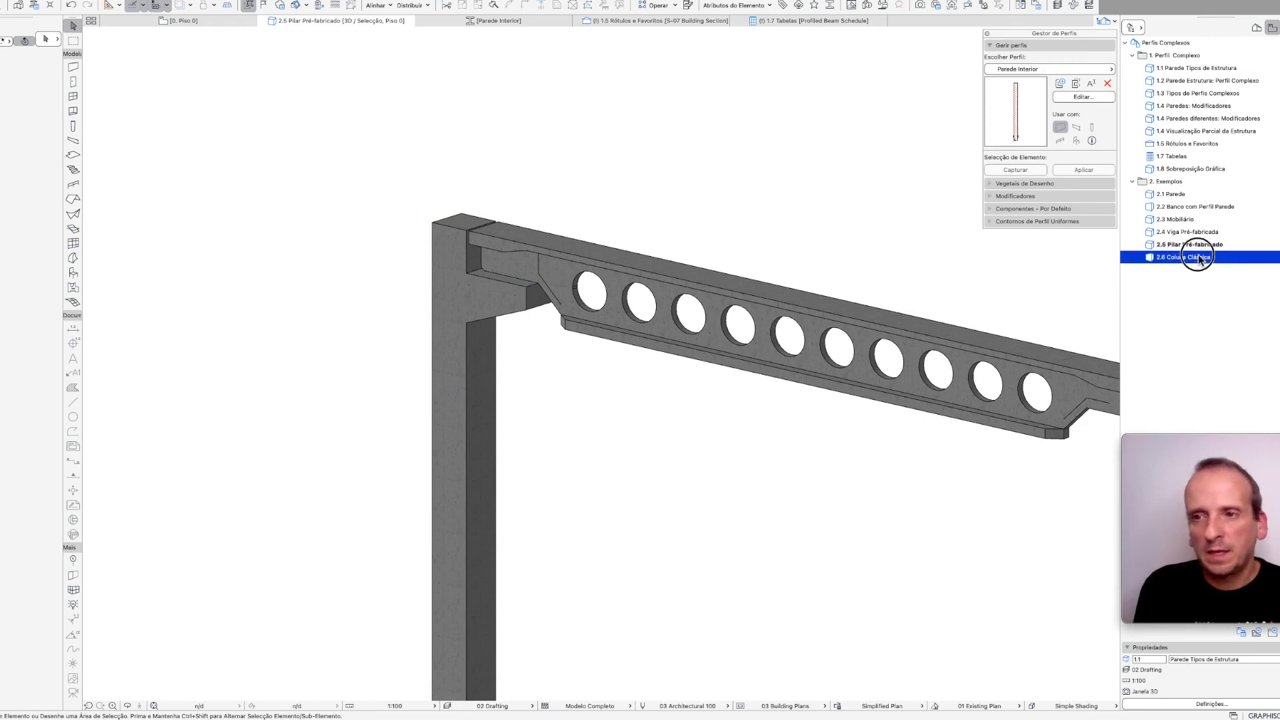
{"action": "scroll", "coordinate": [624, 584], "scroll_direction": "up", "scroll_amount": 5}
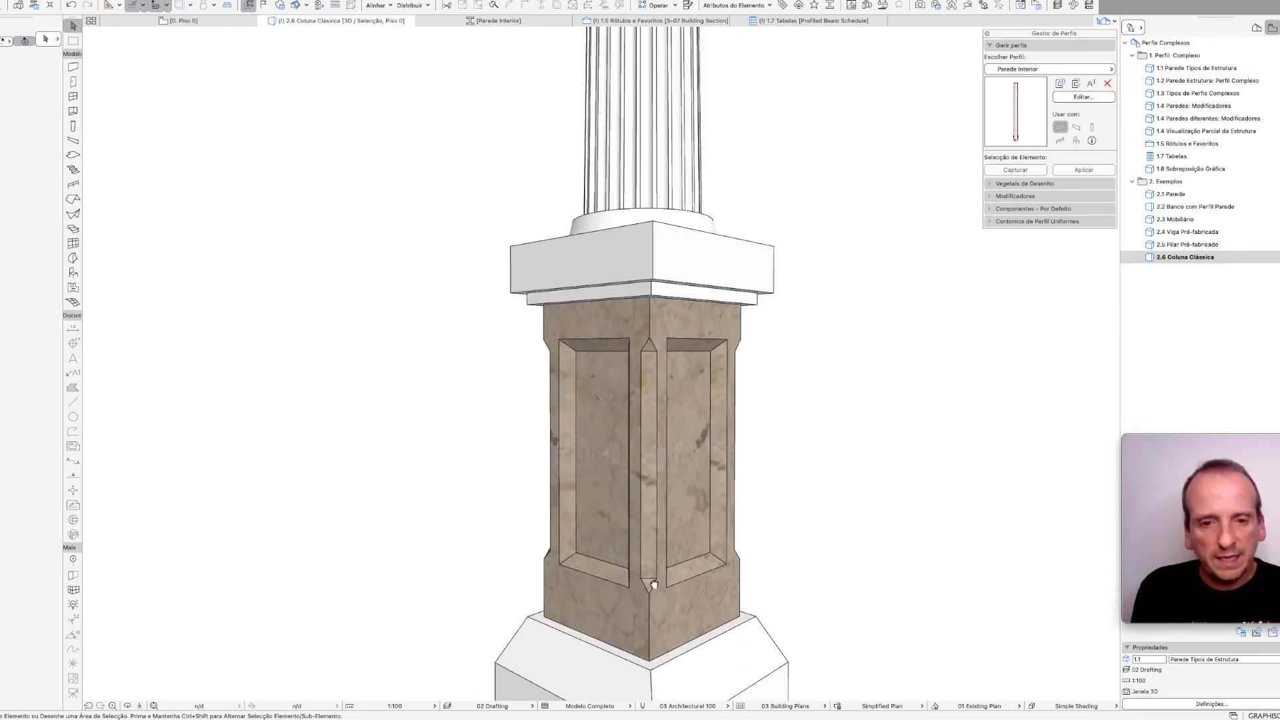
{"action": "left_click", "coordinate": [631, 557]}
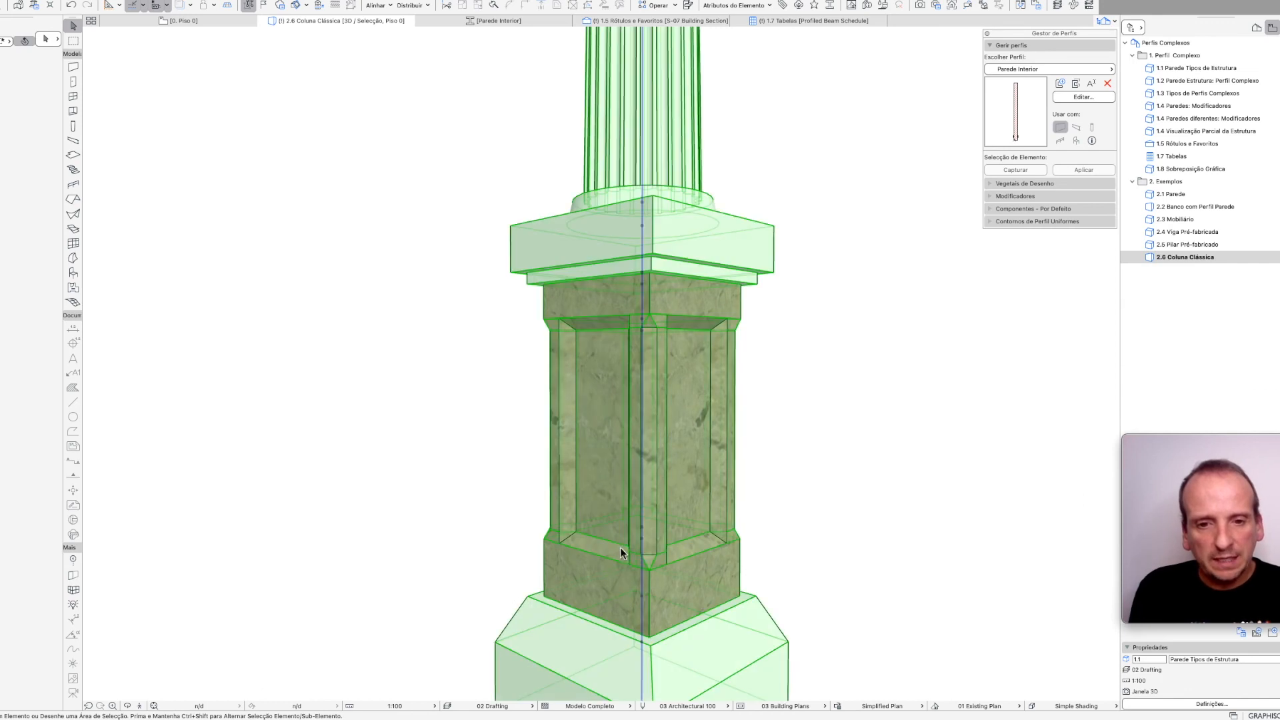
{"action": "left_click", "coordinate": [732, 540]}
{"action": "left_click", "coordinate": [694, 529]}
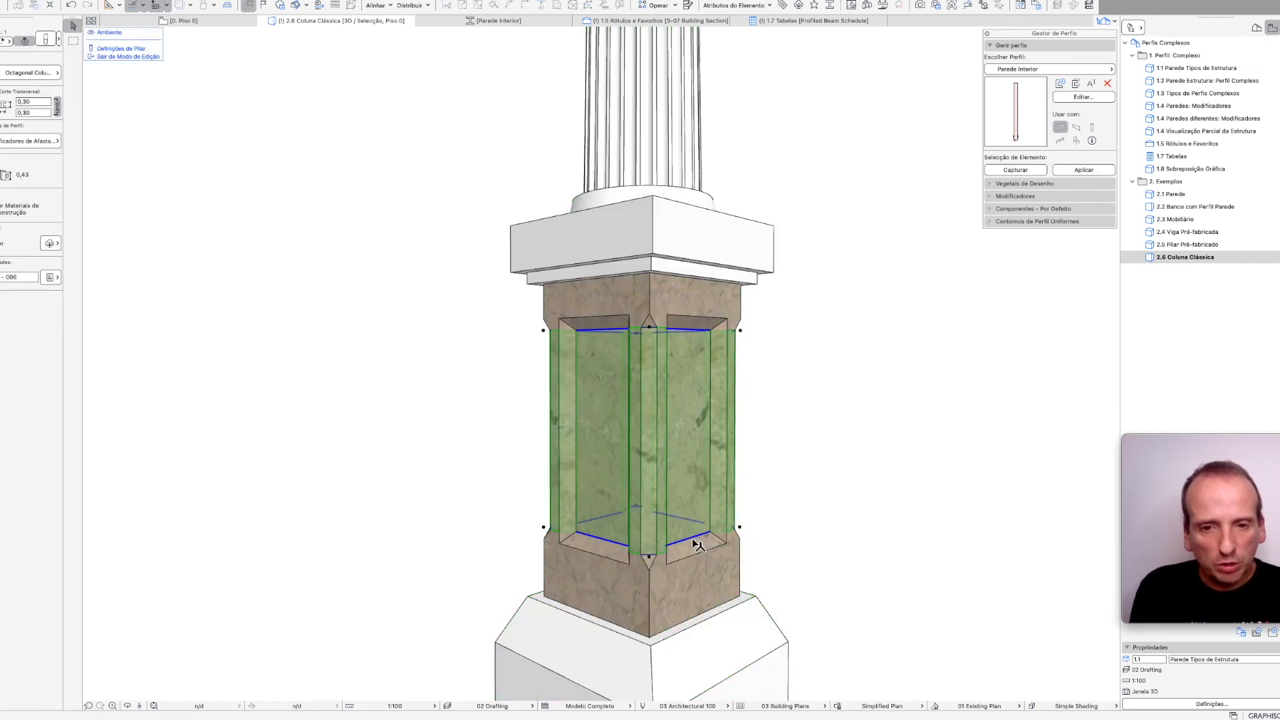
{"action": "scroll", "coordinate": [697, 542], "scroll_direction": "up", "scroll_amount": 4}
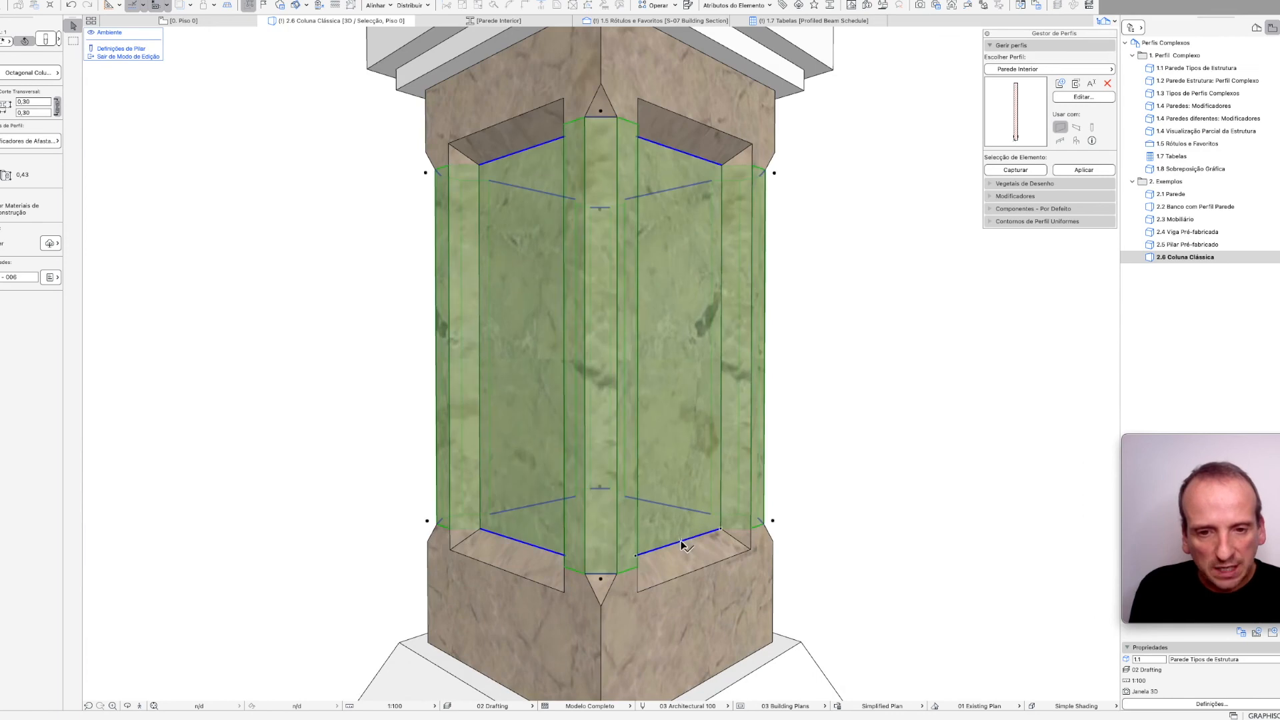
- Set the recessed panel's edge modifier to 0,08 on the pedestal's middle segment and clear the selection
{"action": "left_click", "coordinate": [682, 534]}
{"action": "type", "text": "0,08"}
{"action": "key", "text": "Return"}
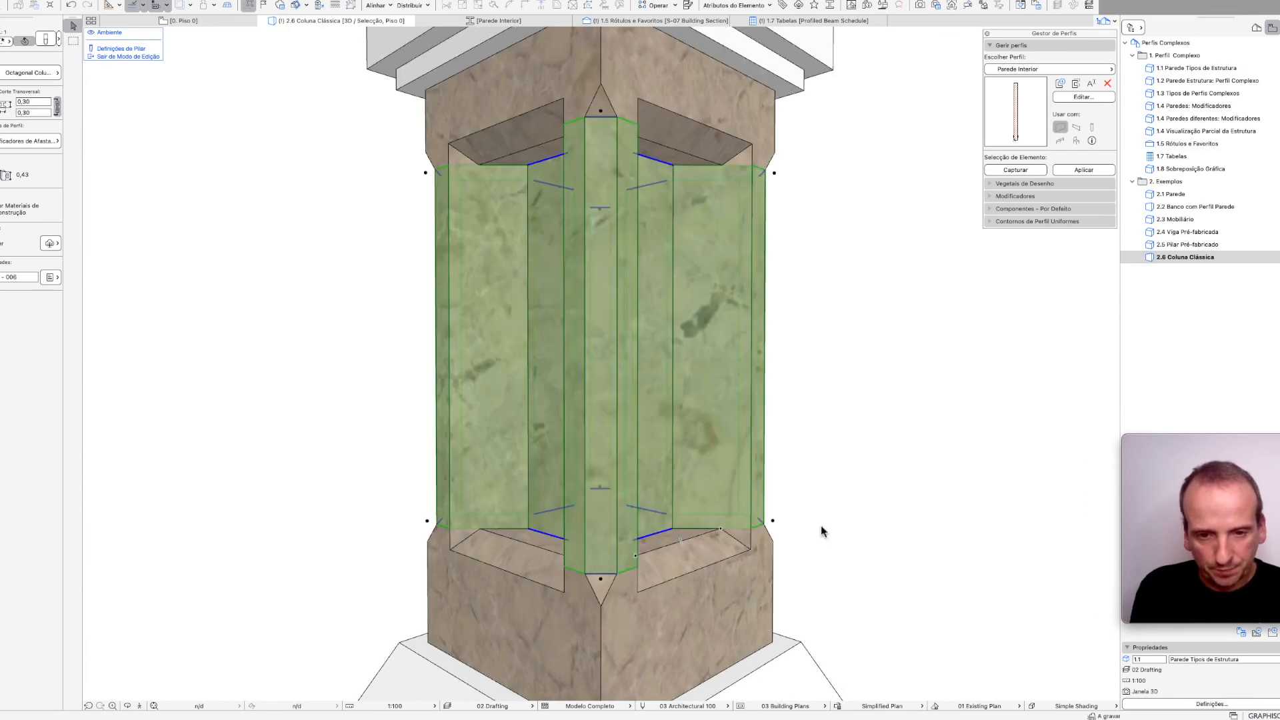
{"action": "left_click", "coordinate": [821, 526]}
{"action": "scroll", "coordinate": [679, 554], "scroll_direction": "down", "scroll_amount": 4}
{"action": "middle_click_drag", "start_coordinate": [570, 534], "coordinate": [537, 518]}
{"action": "scroll", "coordinate": [583, 529], "scroll_direction": "down", "scroll_amount": 3}
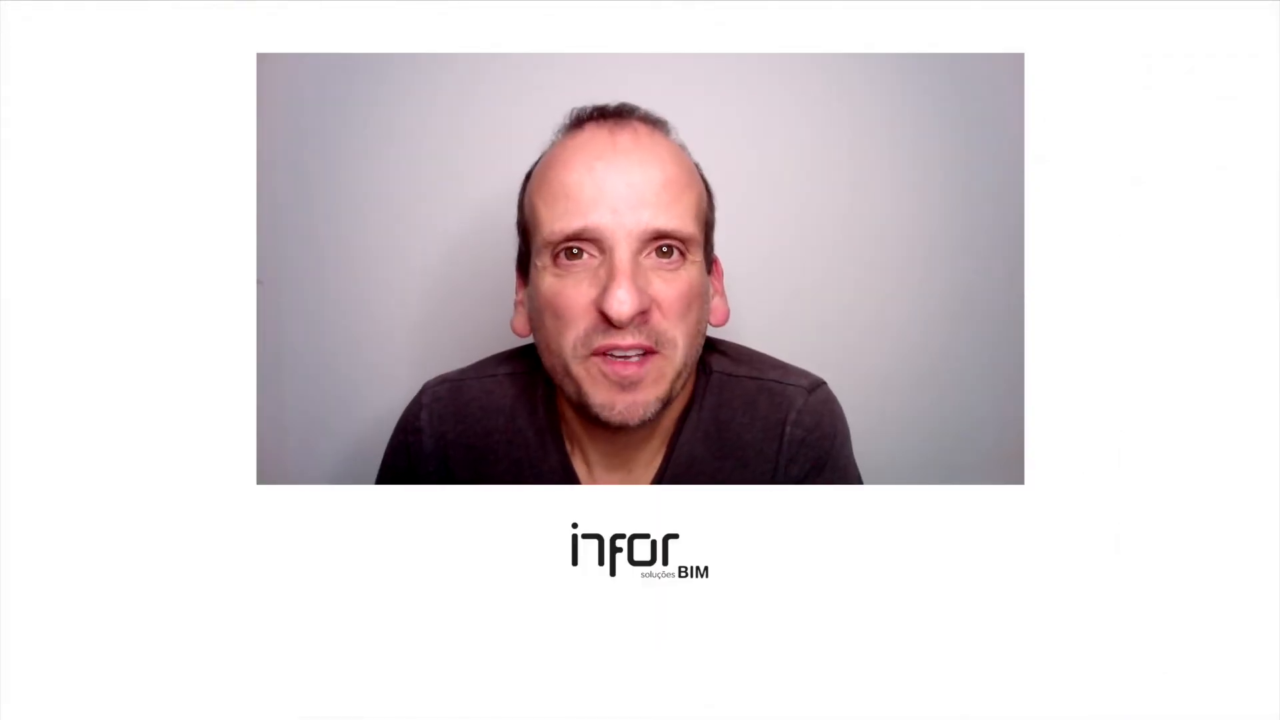